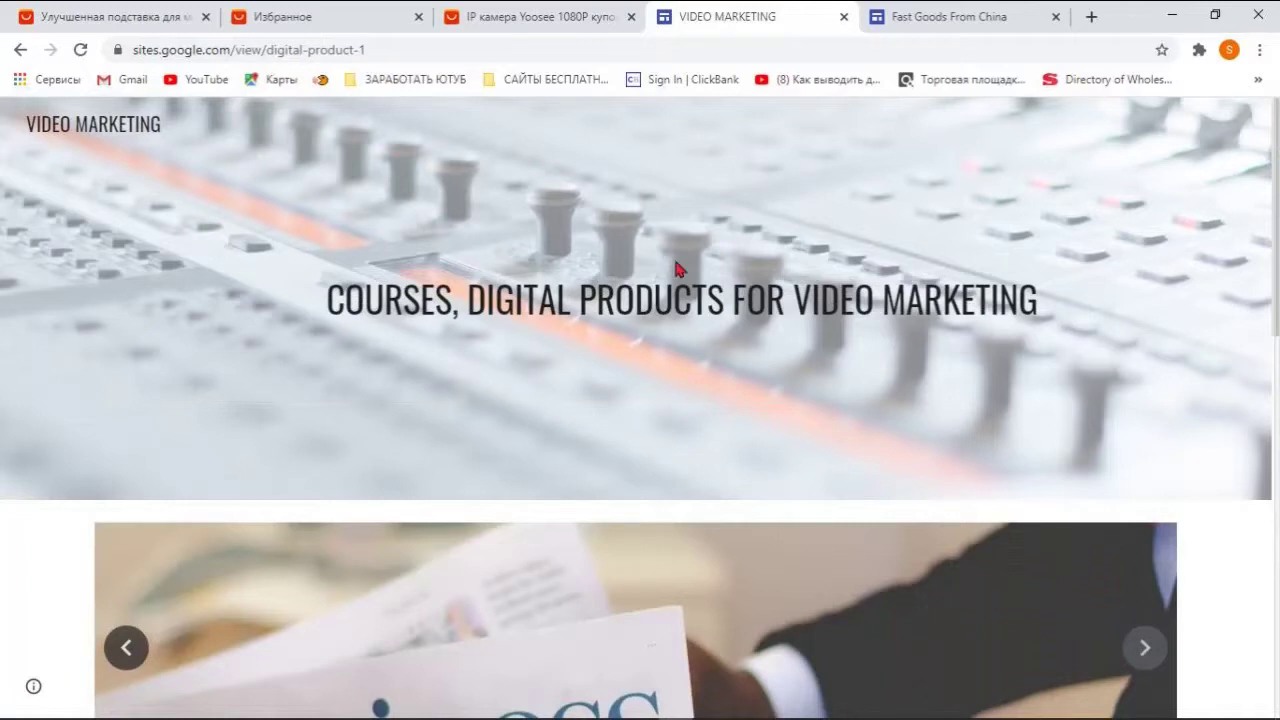
# Step: Look through the product listings on the published Fast Goods From China site
pyautogui.click(950, 18)
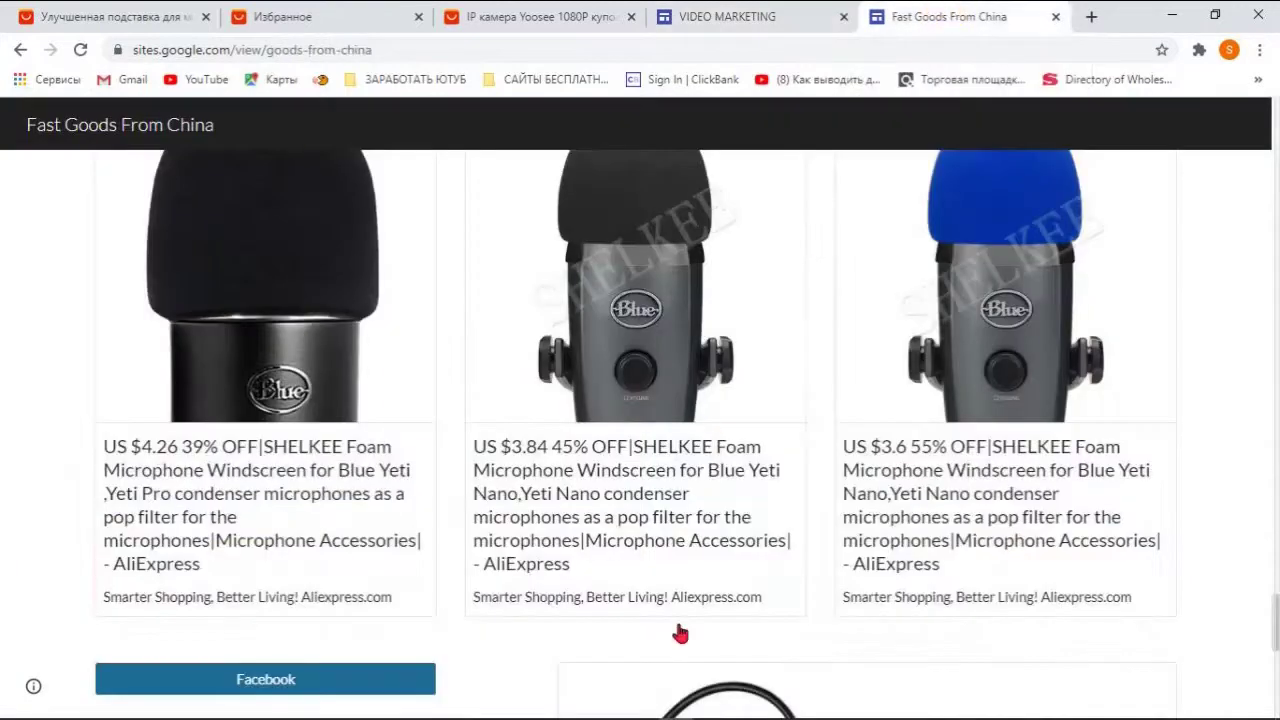
pyautogui.scroll(-5, 760, 670)
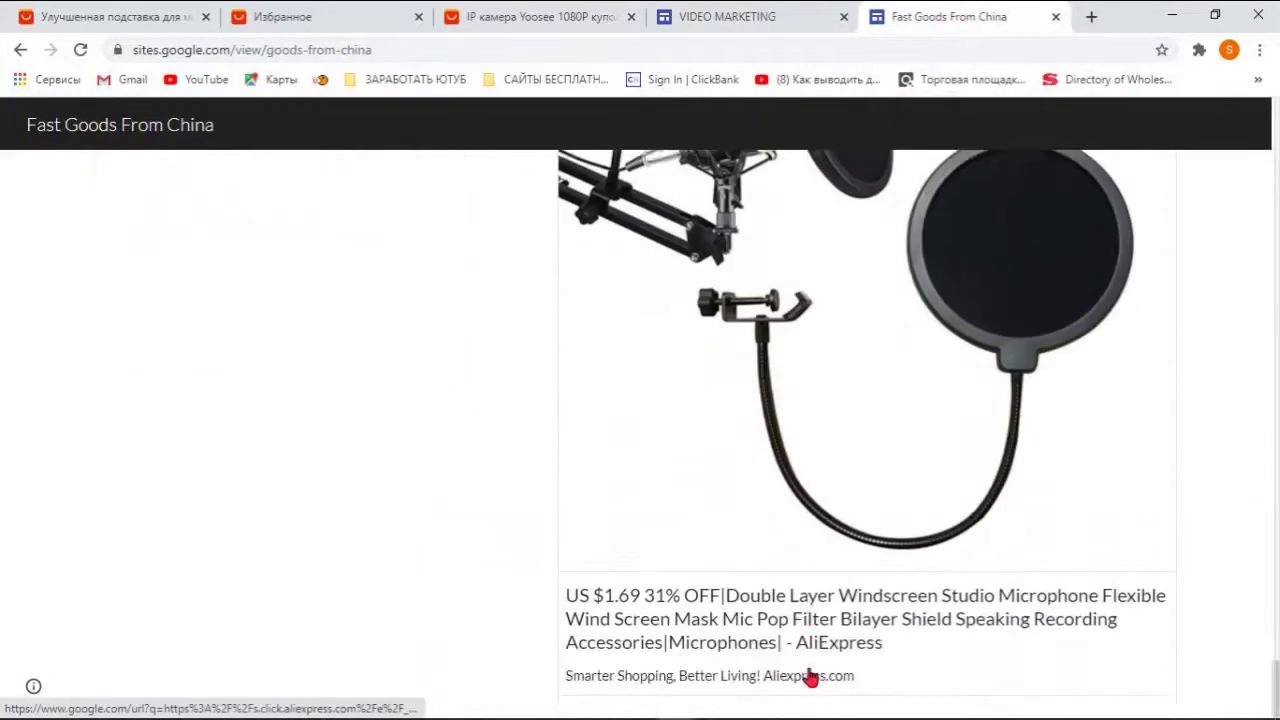
pyautogui.scroll(10, 812, 683)
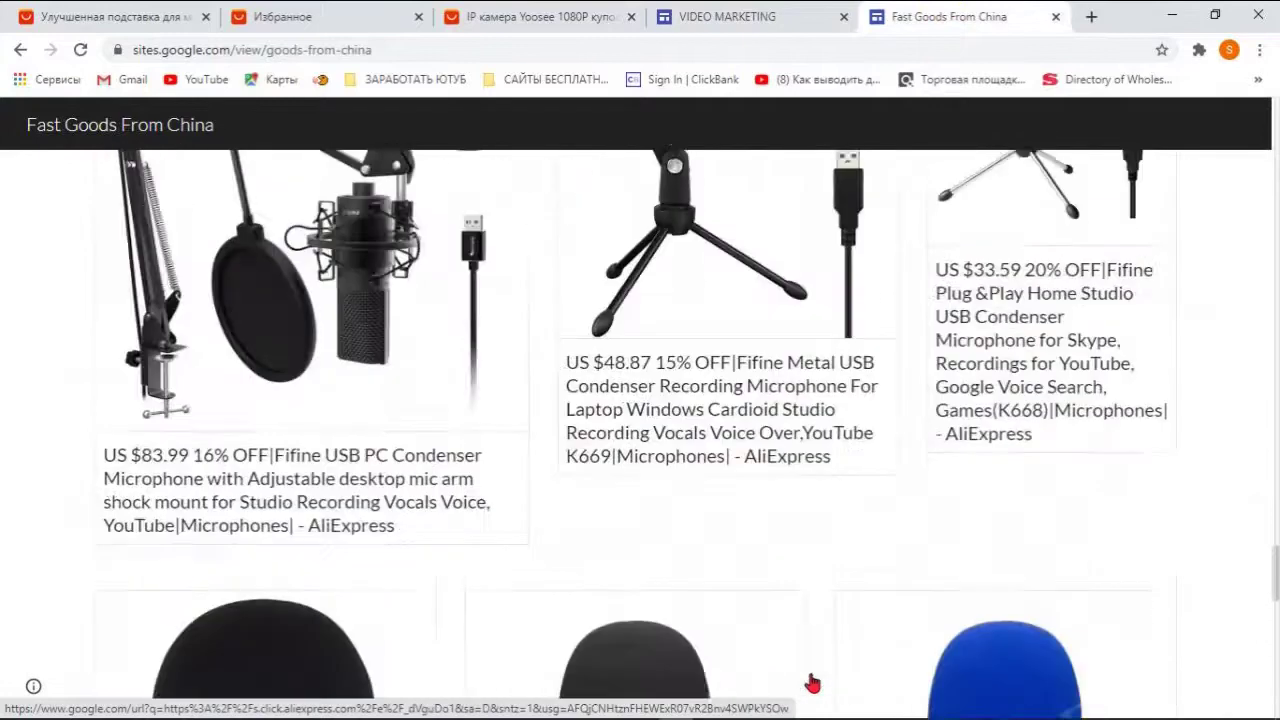
pyautogui.scroll(15, 812, 683)
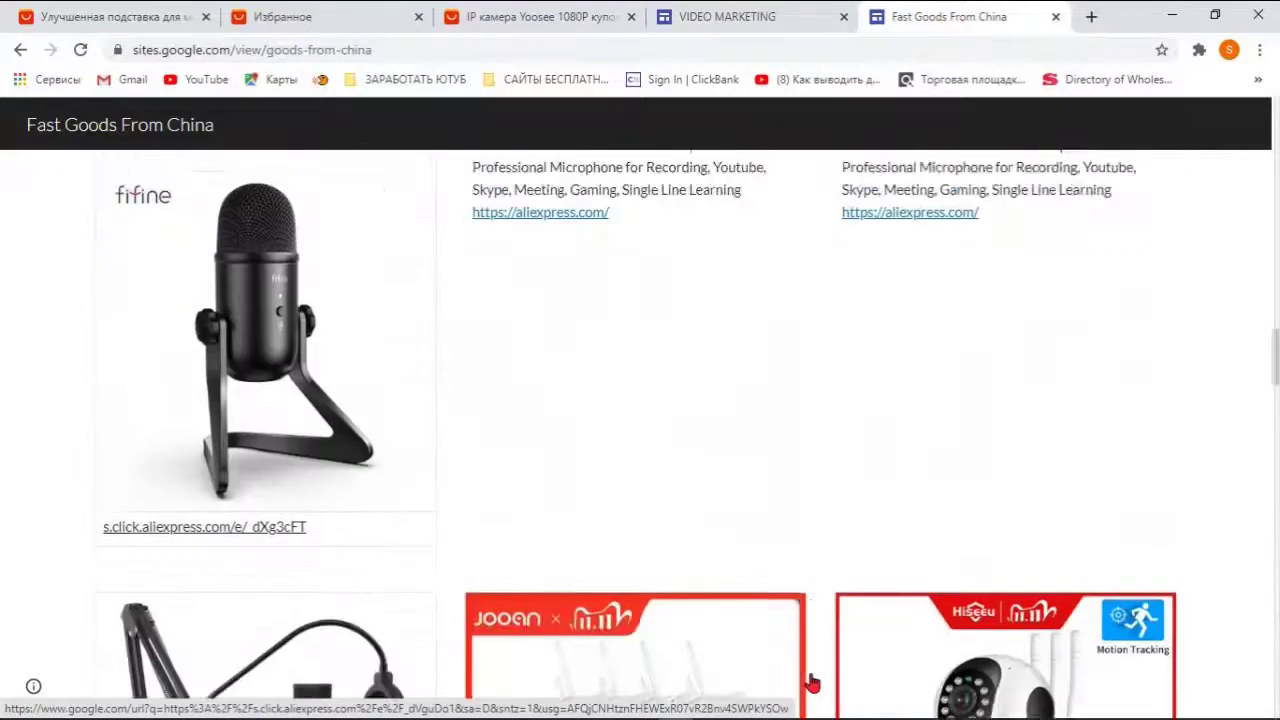
pyautogui.scroll(15, 812, 683)
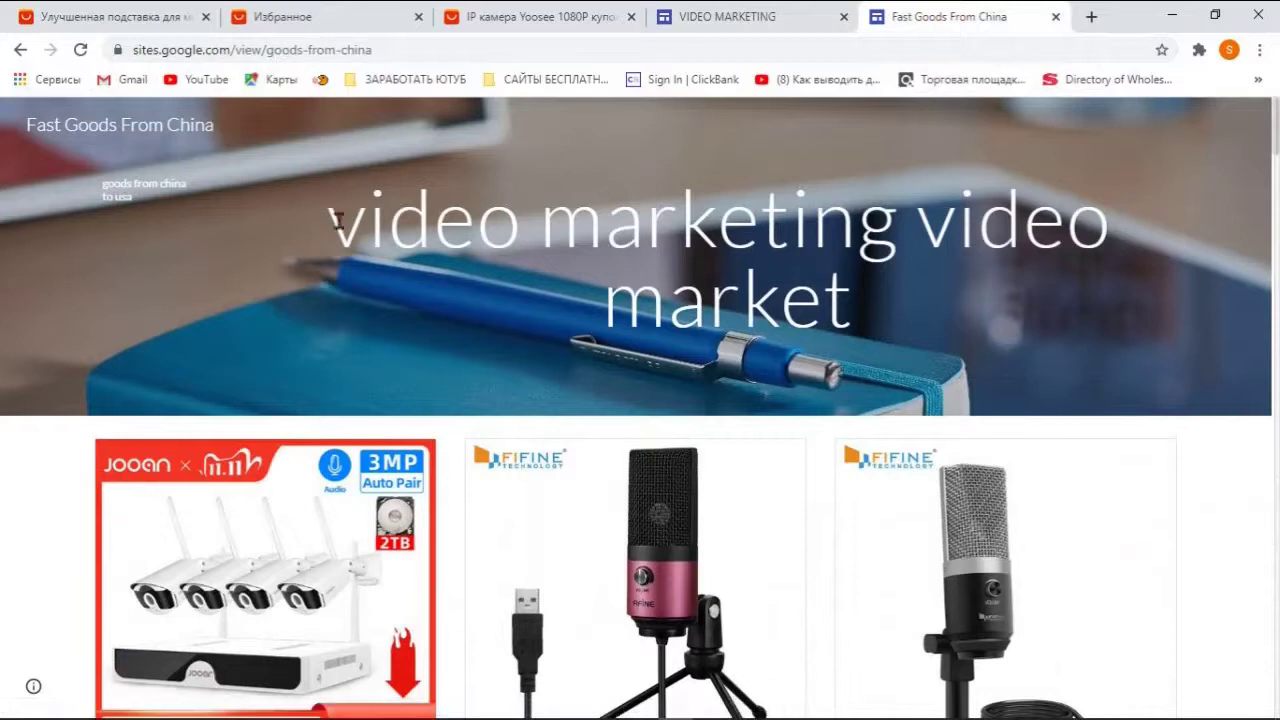
# Step: Bring up the AliExpress product page of the FIFINE USB microphone in the browser window holding the site editor
pyautogui.click(521, 17)
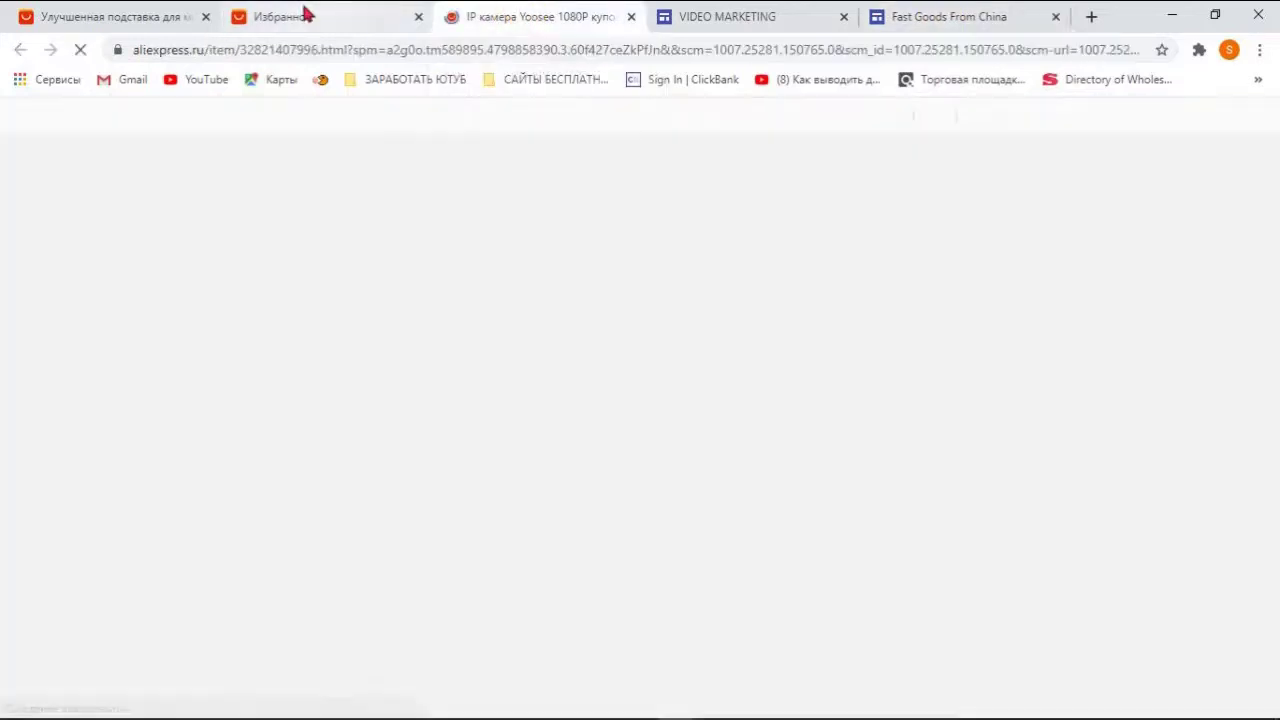
pyautogui.click(306, 15)
pyautogui.click(1162, 16)
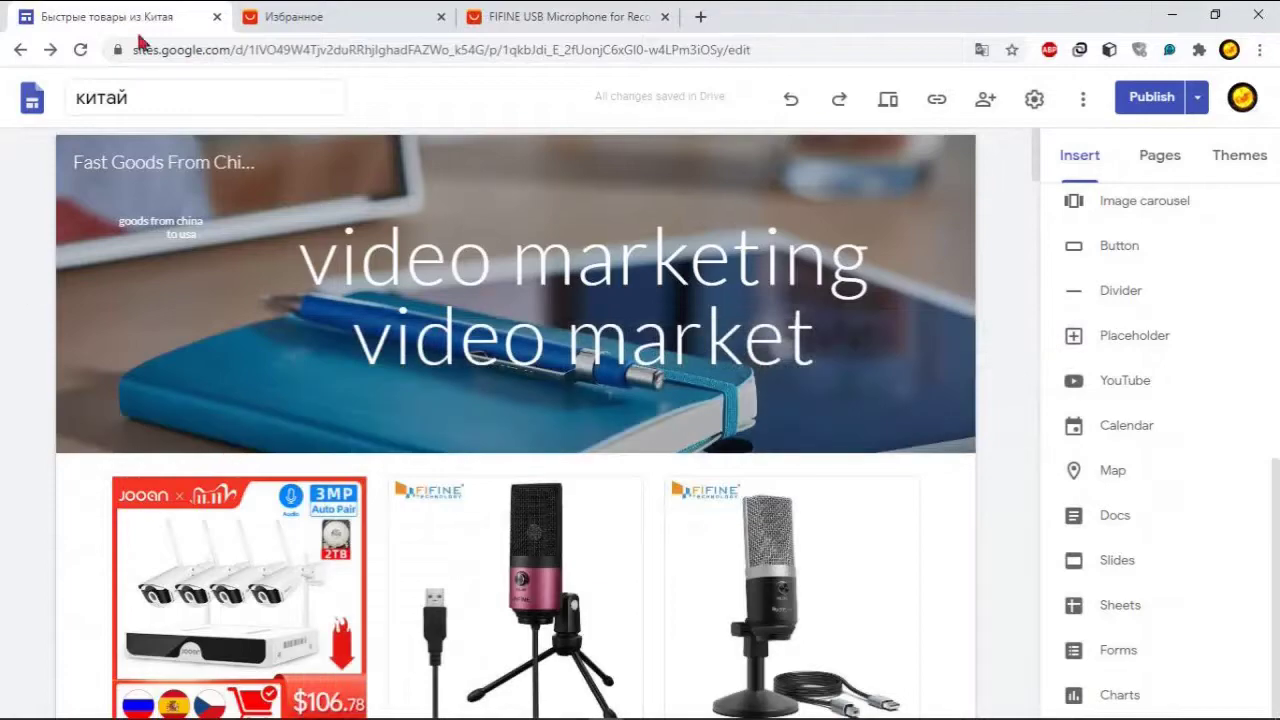
pyautogui.click(318, 16)
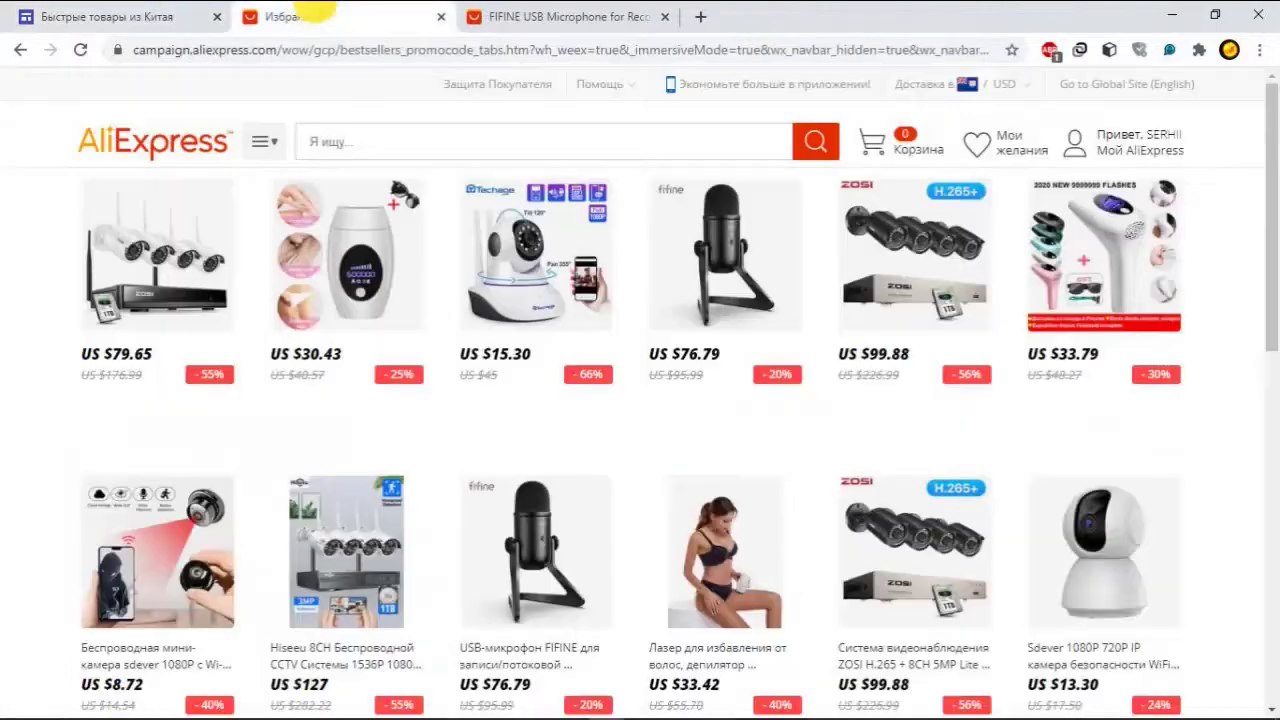
pyautogui.click(512, 15)
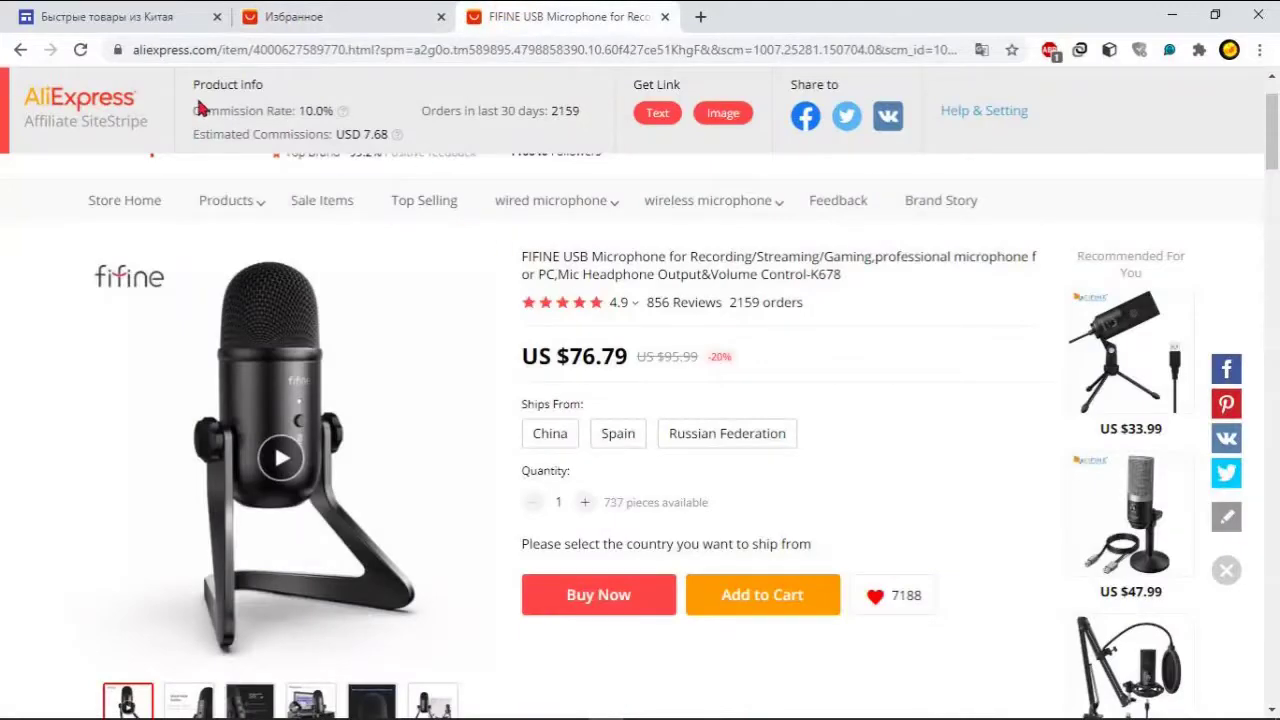
# Step: Examine the FIFINE microphone's affiliate product info, including its commission rate, estimated commissions and recent orders
pyautogui.moveTo(186, 118); pyautogui.dragTo(503, 185)
pyautogui.scroll(1, 700, 200)
pyautogui.moveTo(603, 170)
pyautogui.click(483, 133)
pyautogui.moveTo(492, 325)
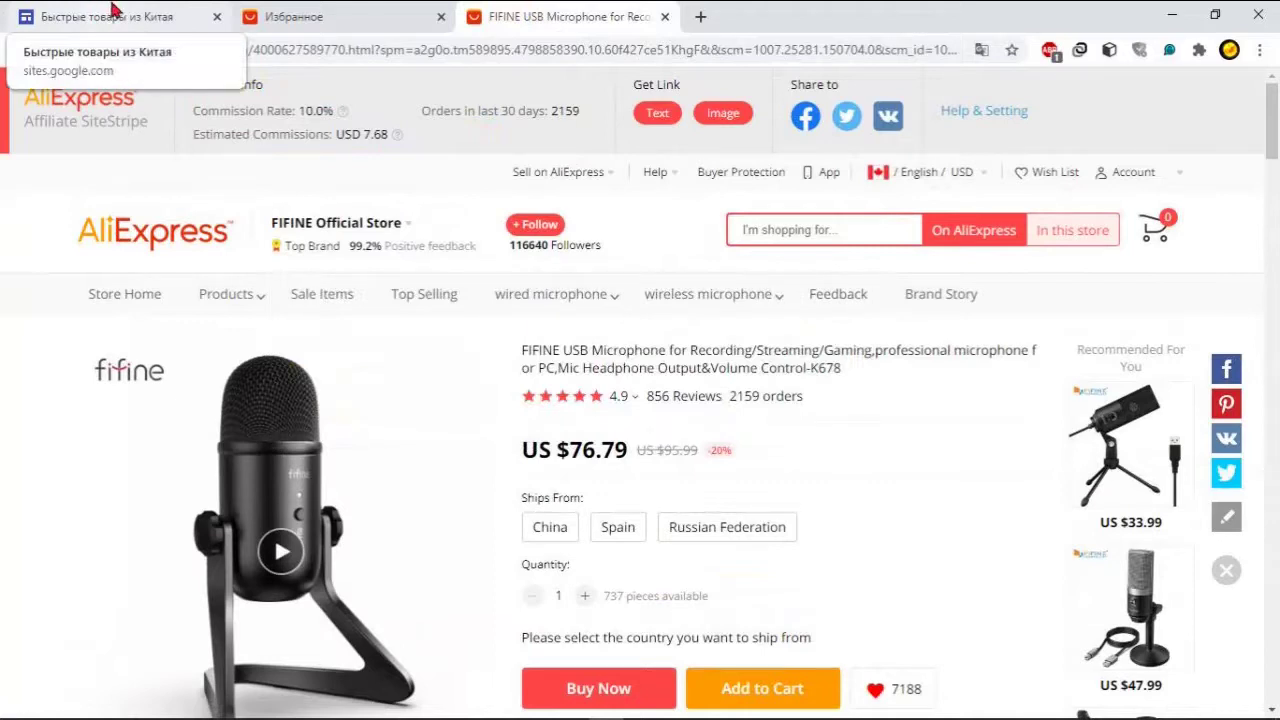
# Step: Open Google Drive in a new tab, show the additional item types including Google Sites, and close Drive again
pyautogui.click(113, 10)
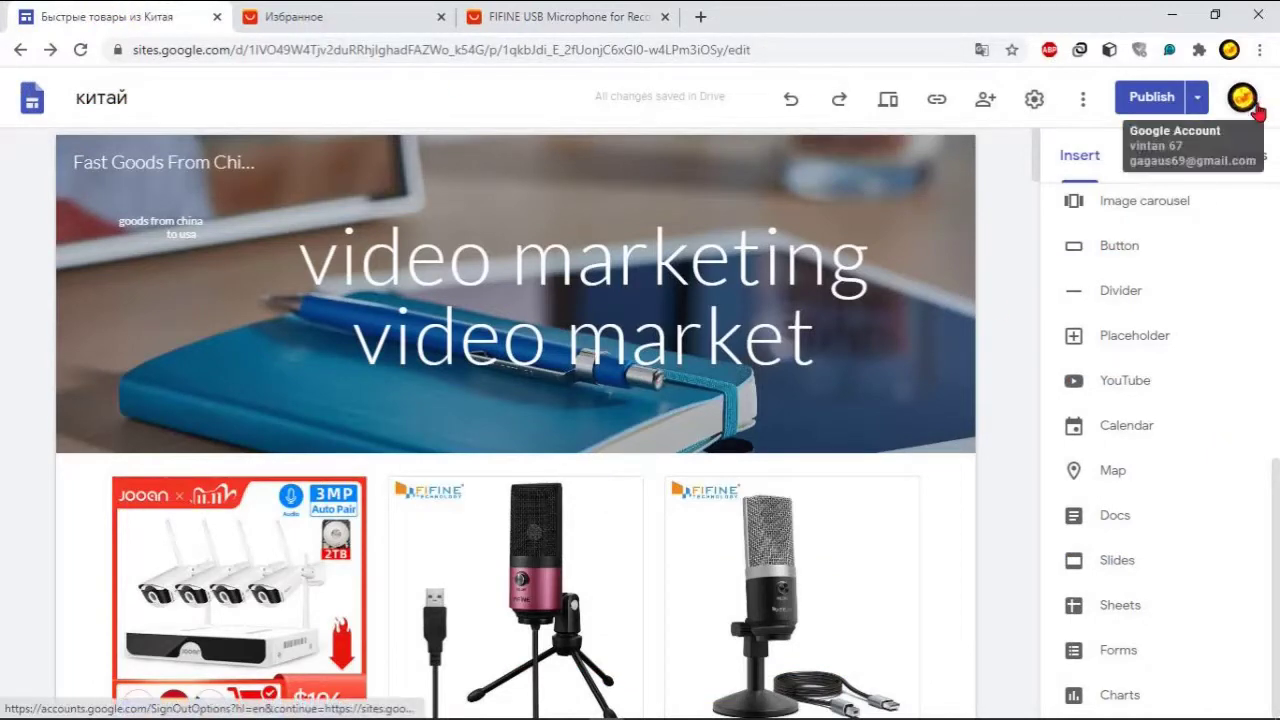
pyautogui.click(705, 17)
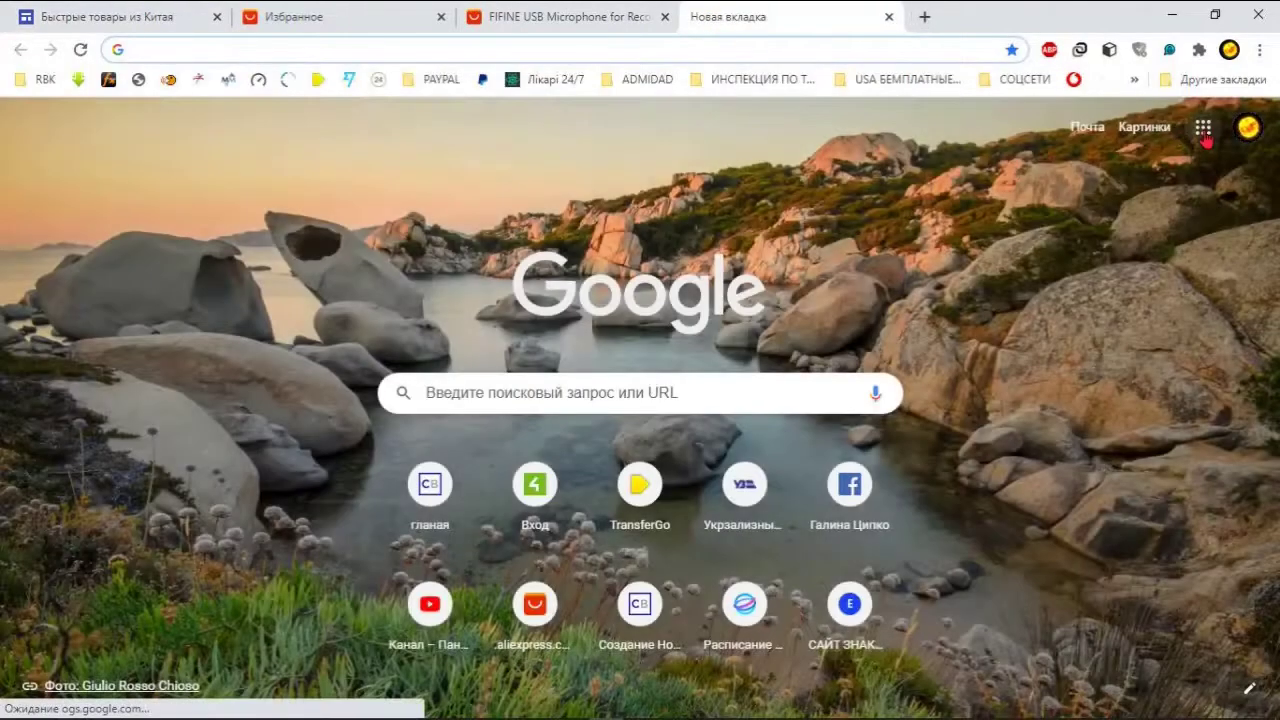
pyautogui.click(1204, 132)
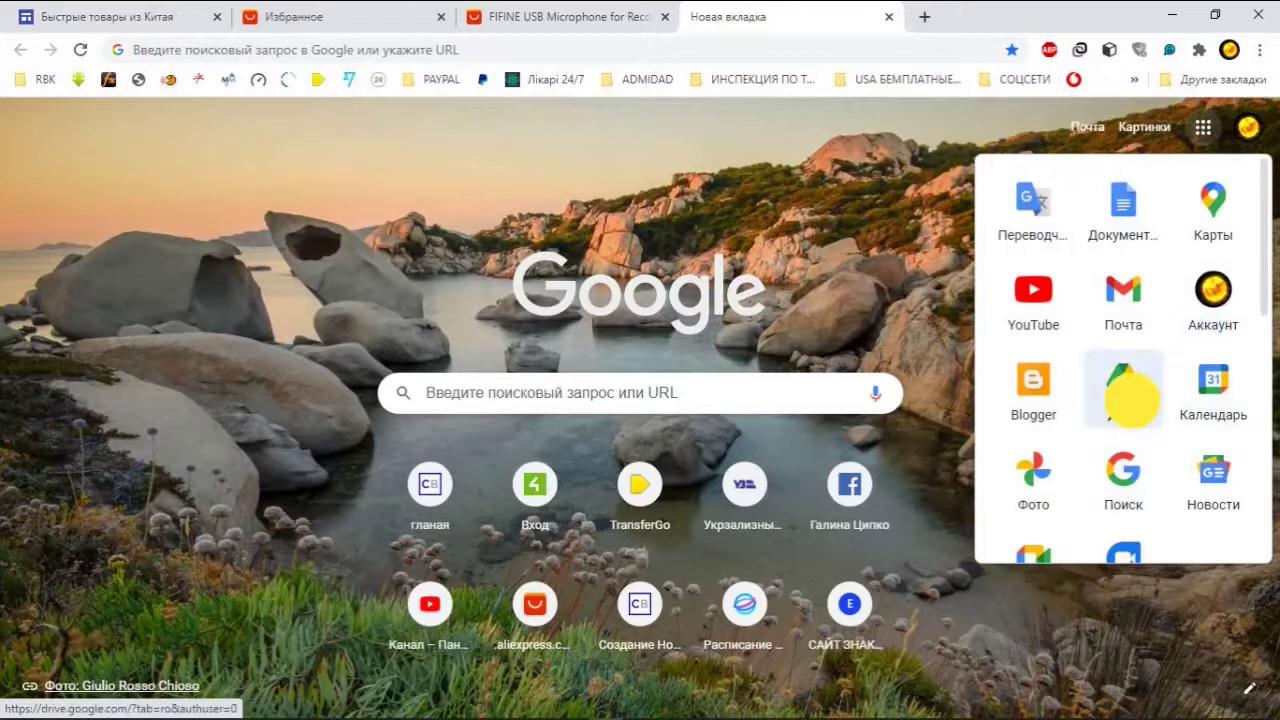
pyautogui.click(1134, 408)
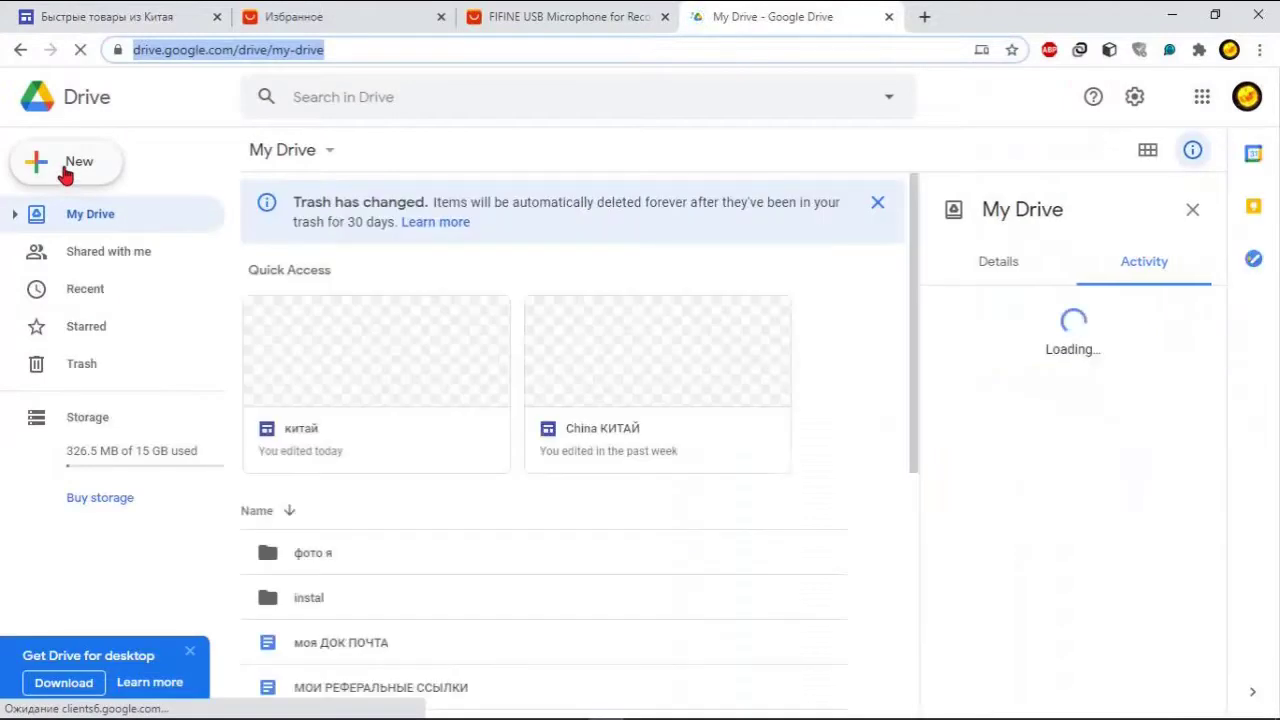
pyautogui.click(65, 172)
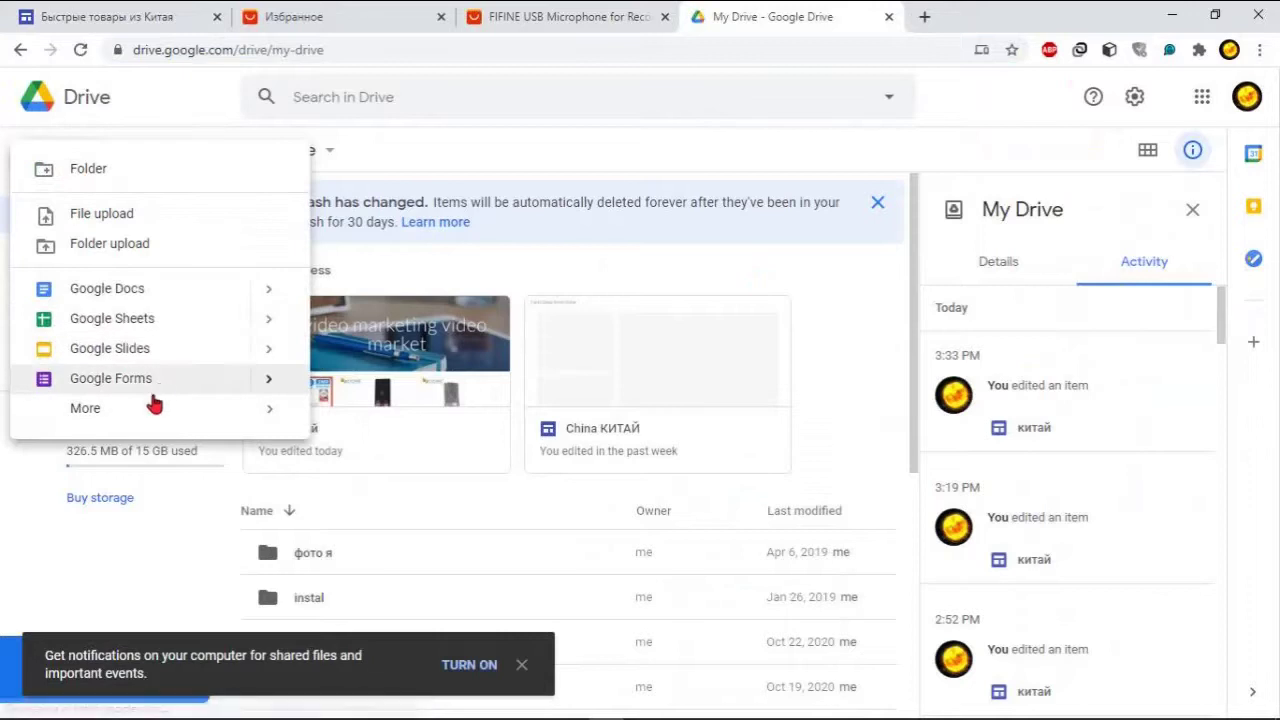
pyautogui.moveTo(152, 418)
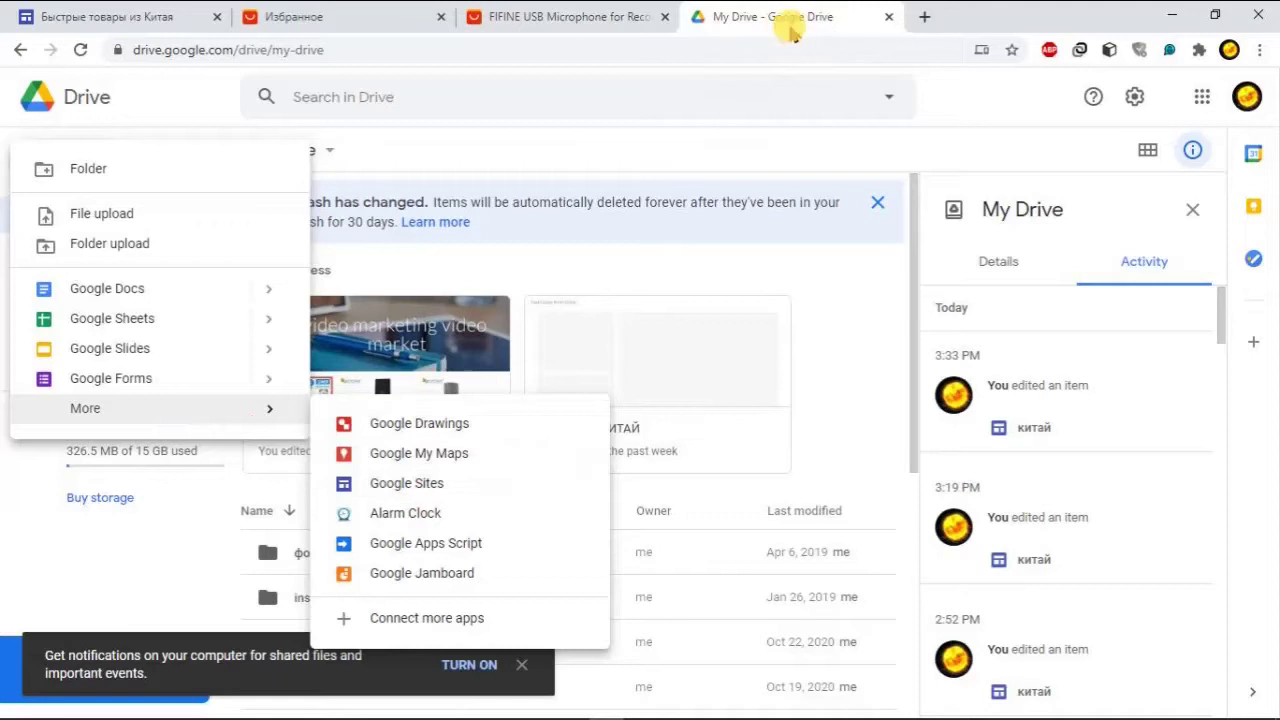
pyautogui.click(889, 18)
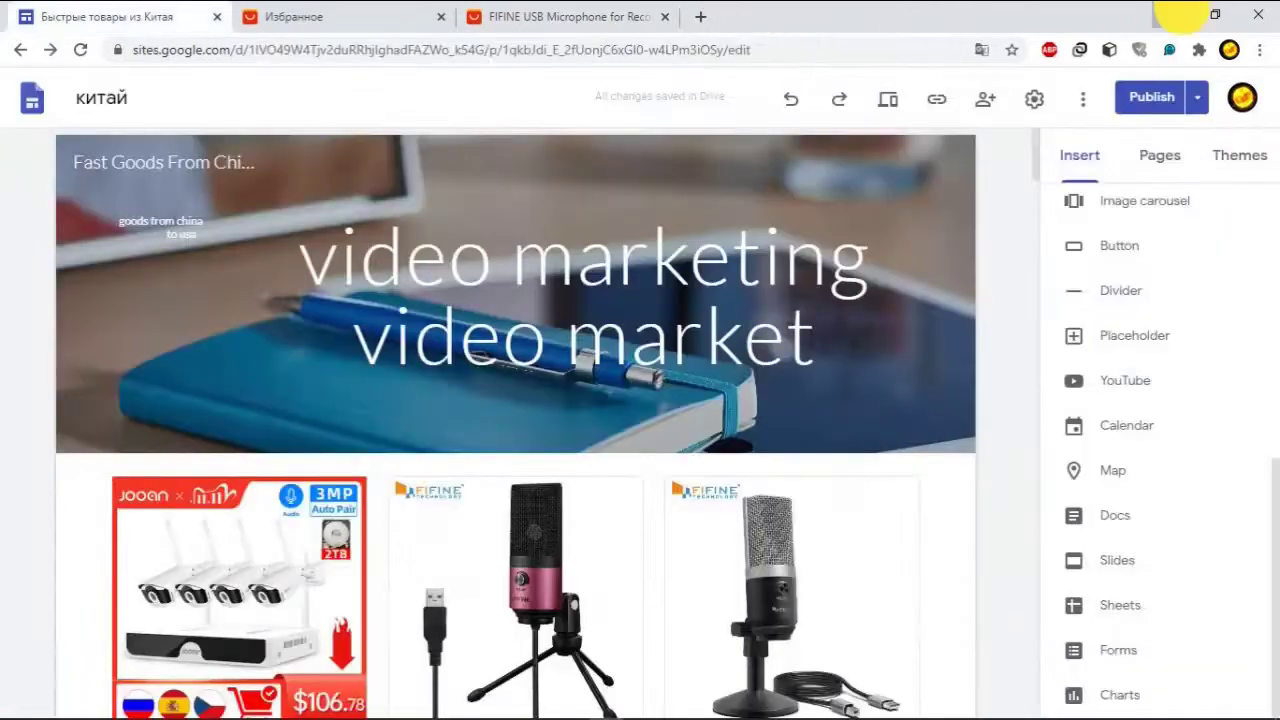
pyautogui.click(1172, 16)
pyautogui.click(752, 12)
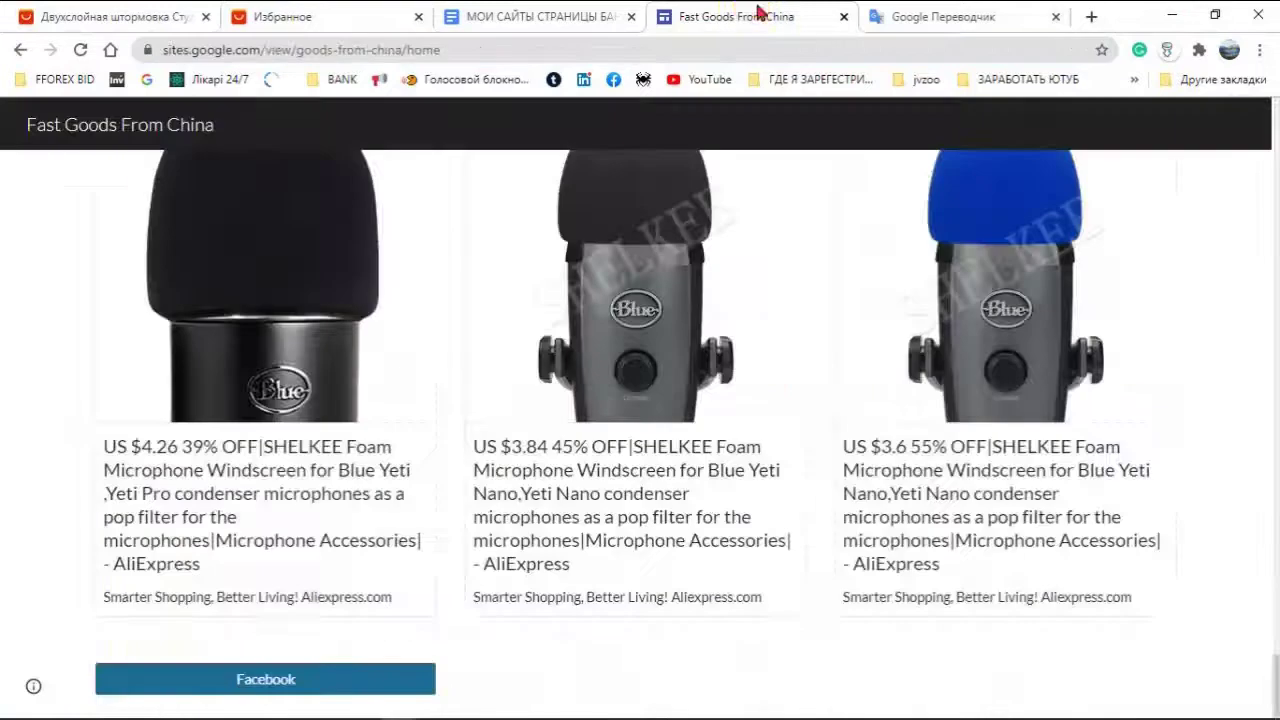
pyautogui.click(894, 17)
pyautogui.click(778, 12)
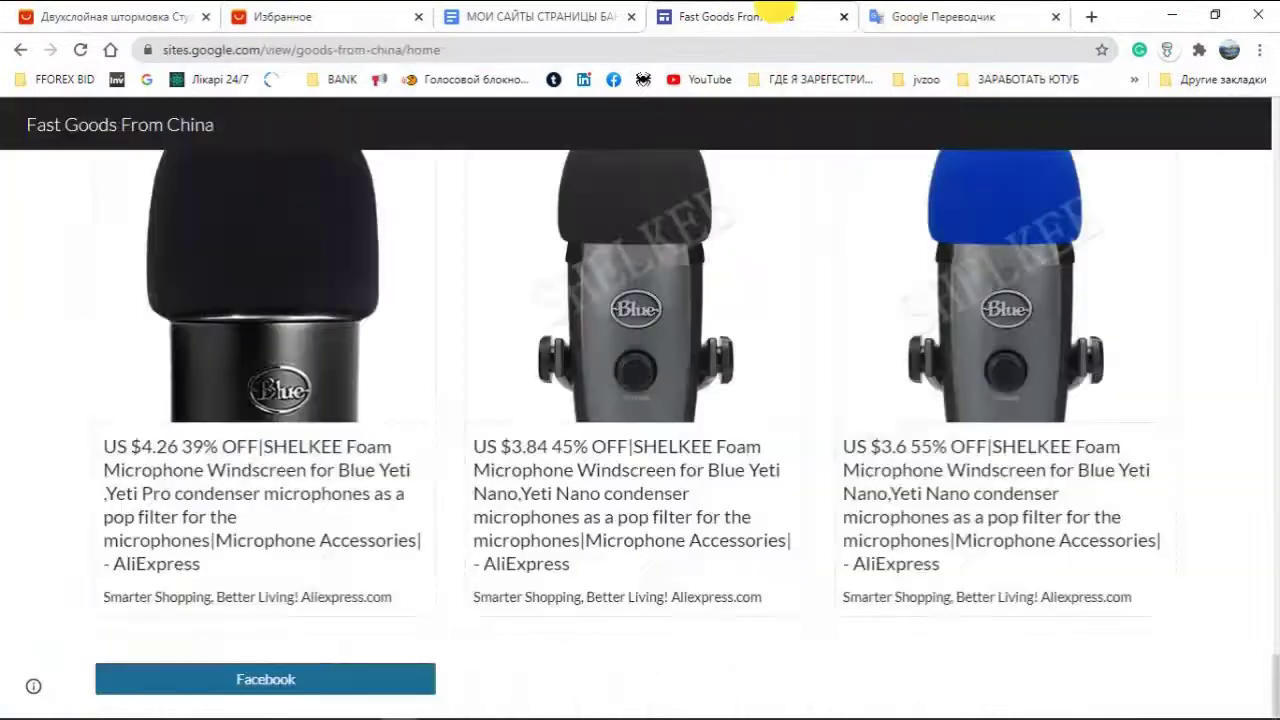
pyautogui.click(548, 17)
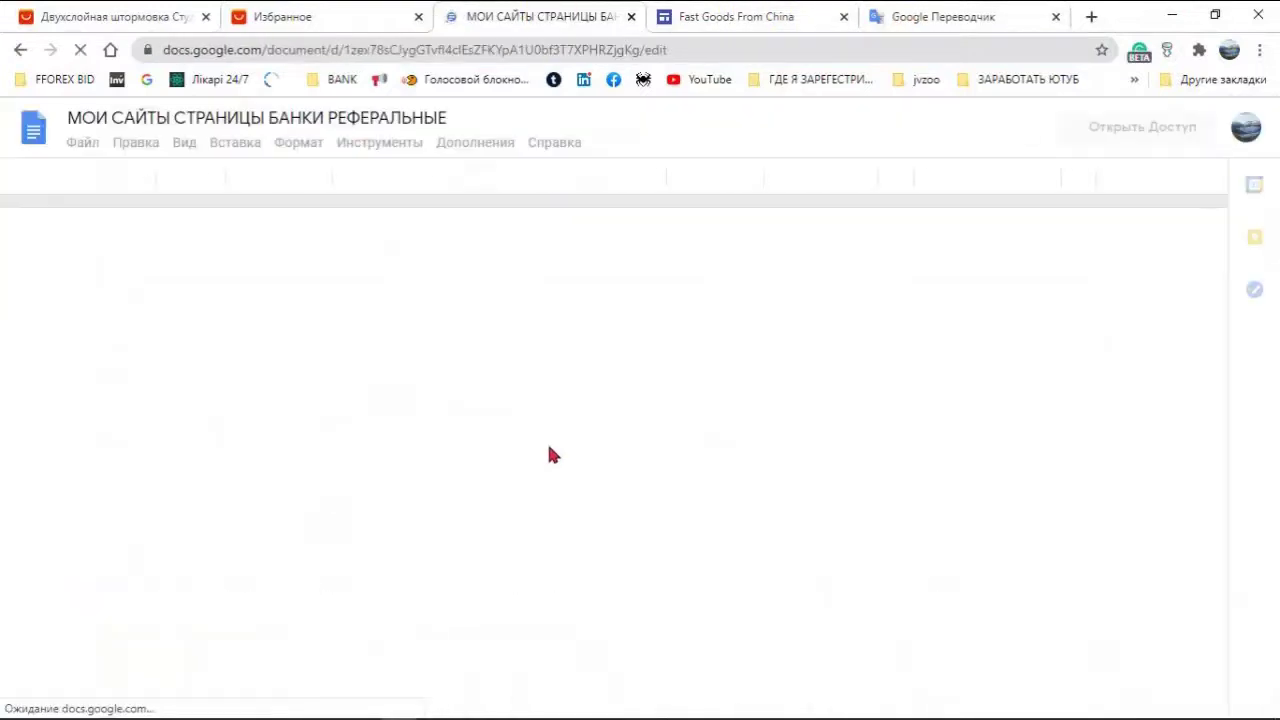
pyautogui.click(1173, 17)
# Step: Look over the published VIDEO MARKETING site of digital products from its header to the affiliate links
pyautogui.click(672, 705)
pyautogui.click(708, 16)
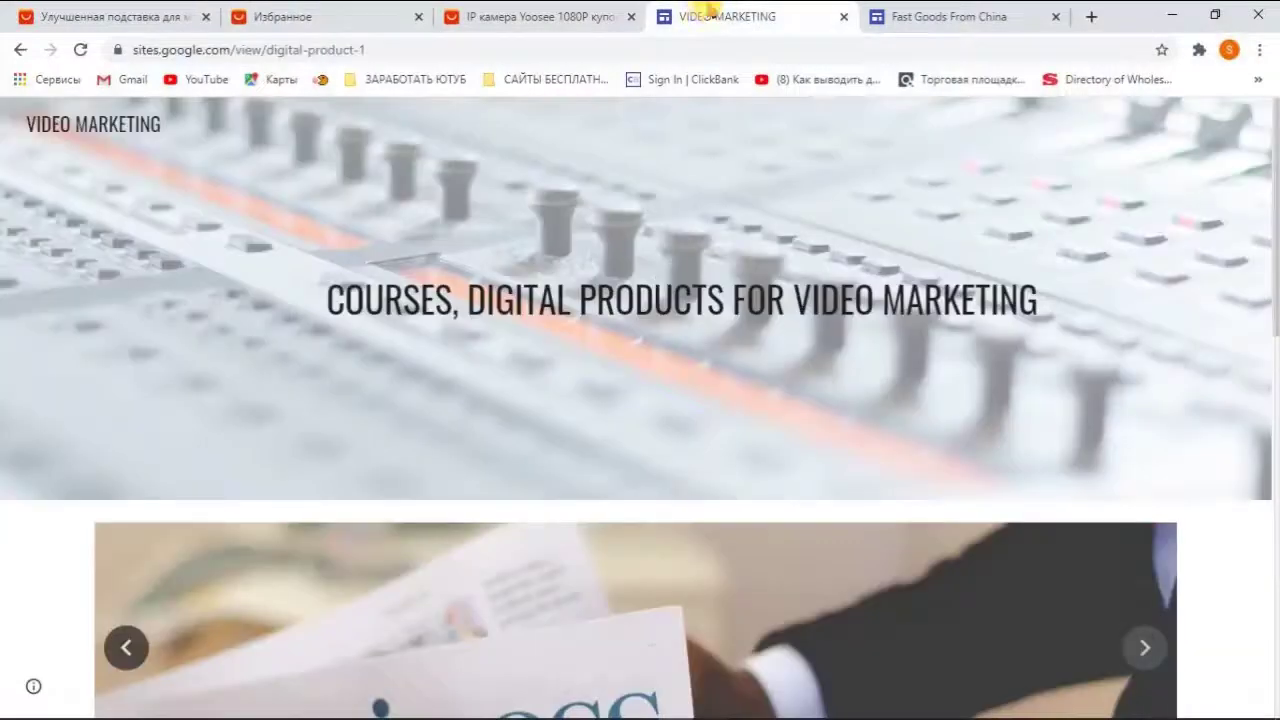
pyautogui.scroll(-7, 945, 390)
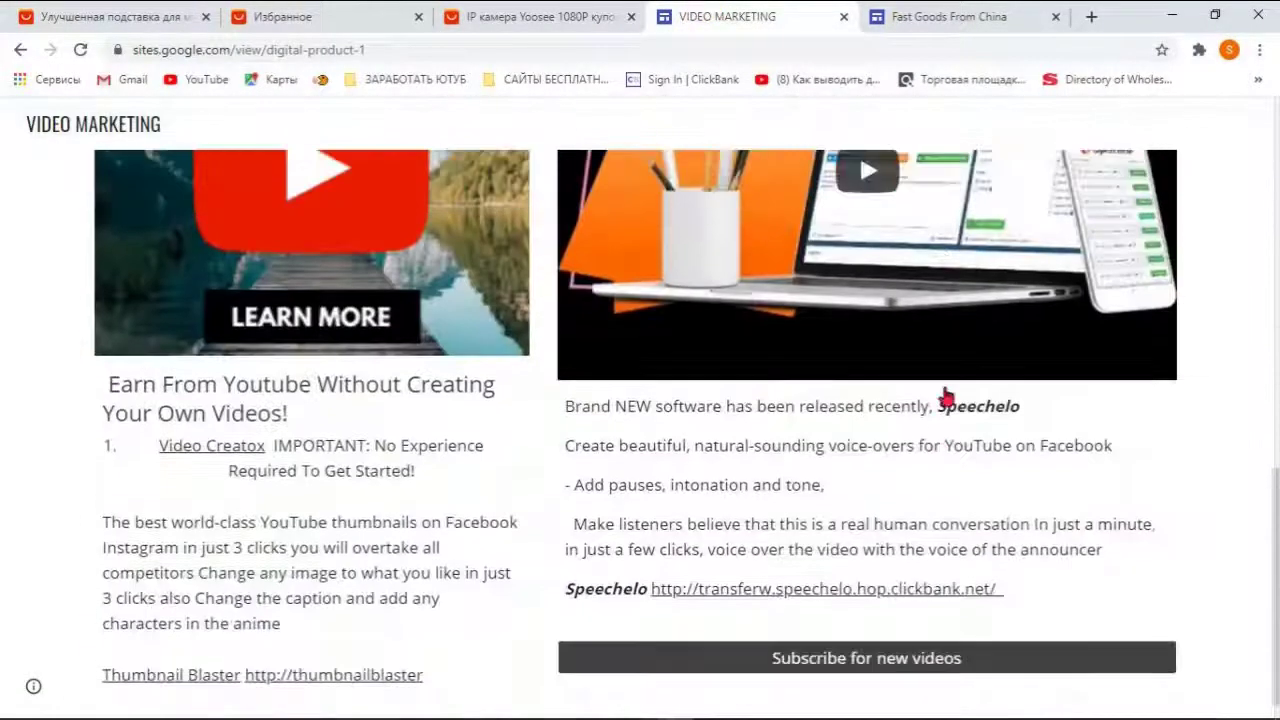
pyautogui.scroll(6, 945, 390)
pyautogui.scroll(1, 946, 390)
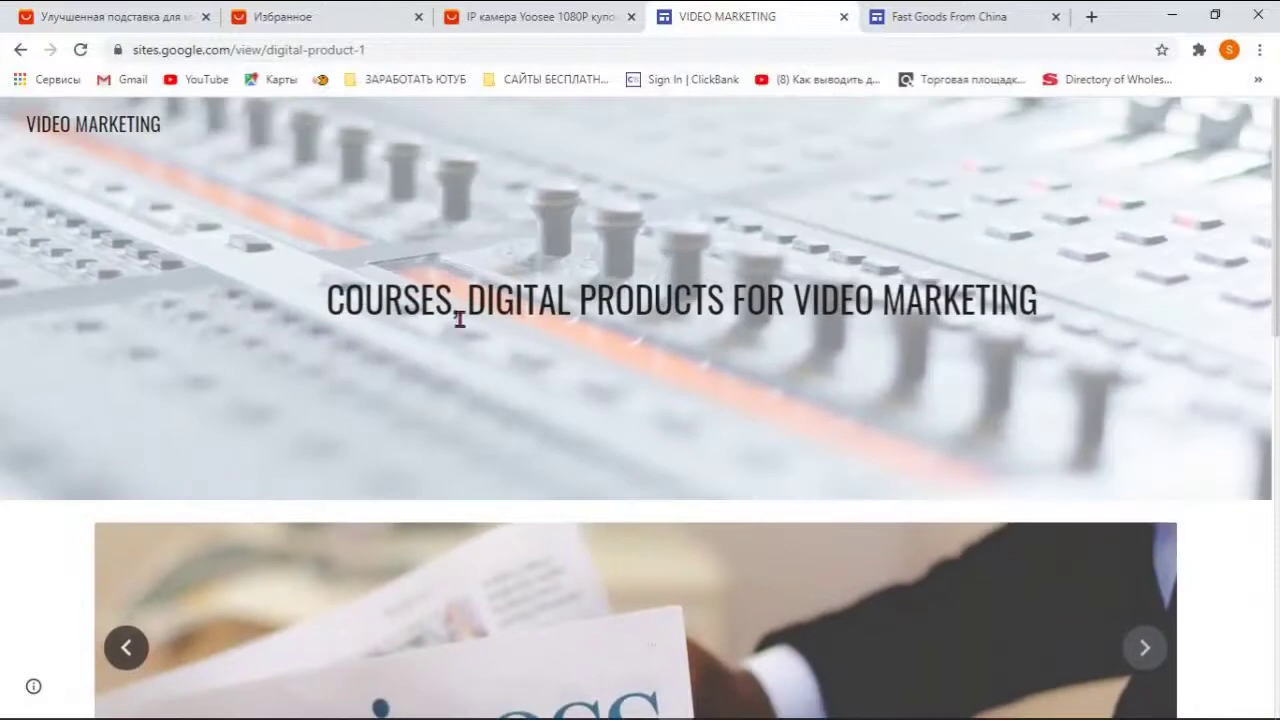
pyautogui.click(523, 208)
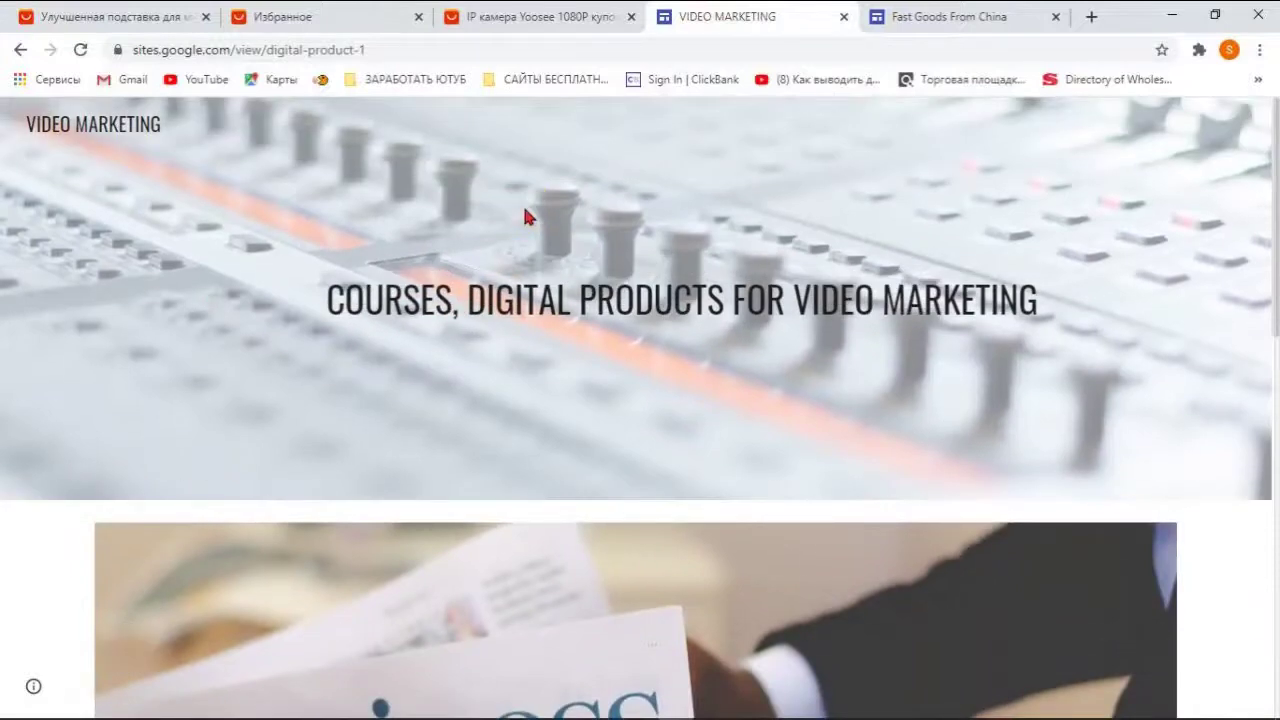
# Step: Review the Fast Goods From China product catalogue down to its Facebook sharing link
pyautogui.click(905, 16)
pyautogui.click(621, 203)
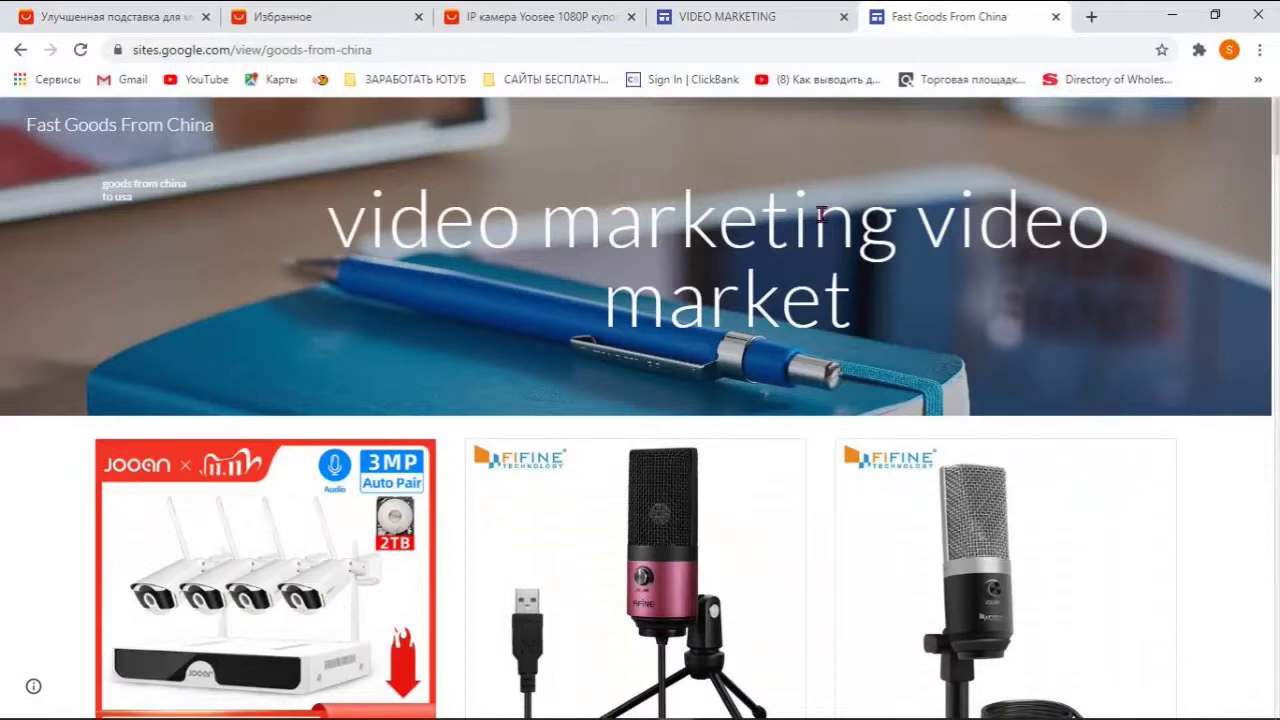
pyautogui.scroll(-15, 547, 321)
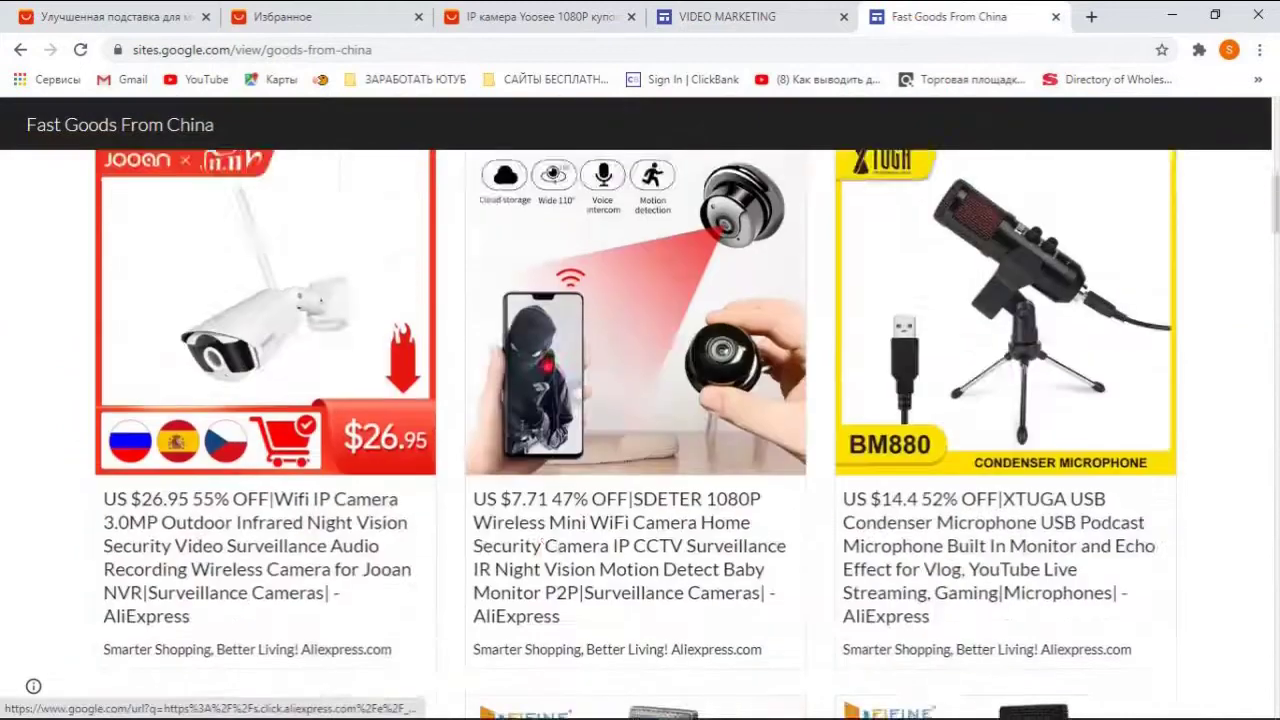
pyautogui.scroll(-20, 551, 387)
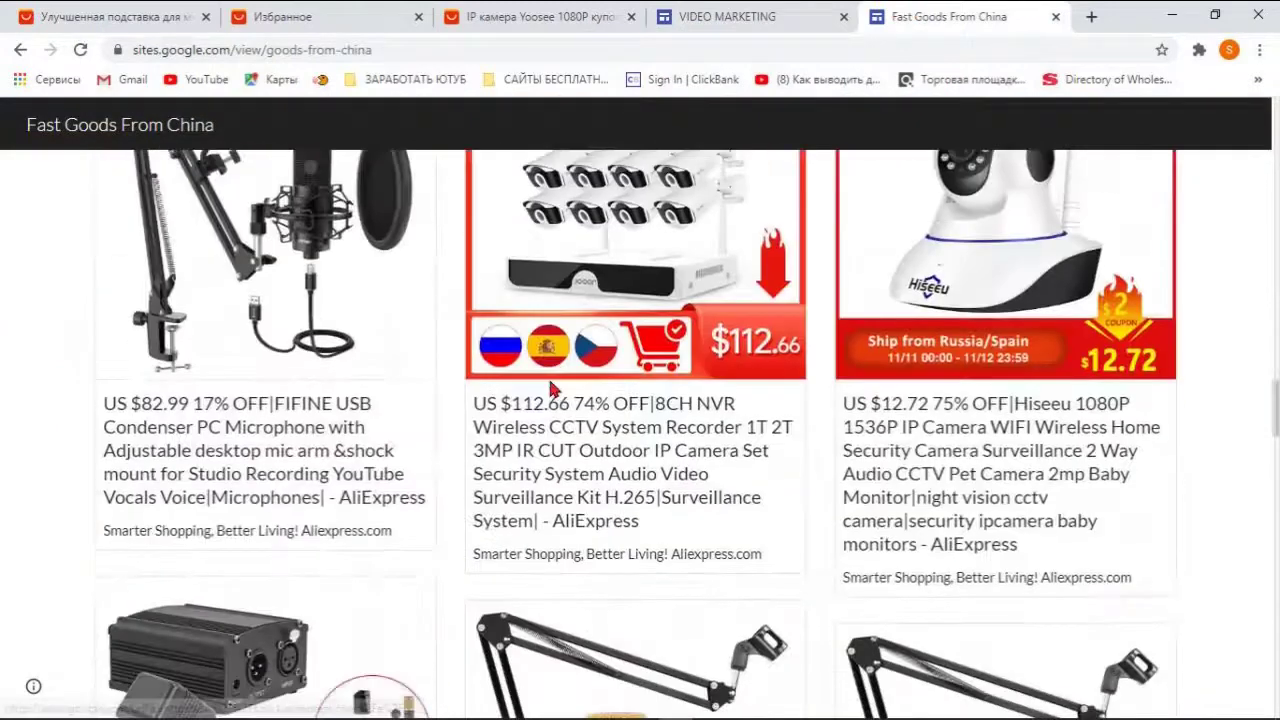
pyautogui.scroll(-15, 551, 391)
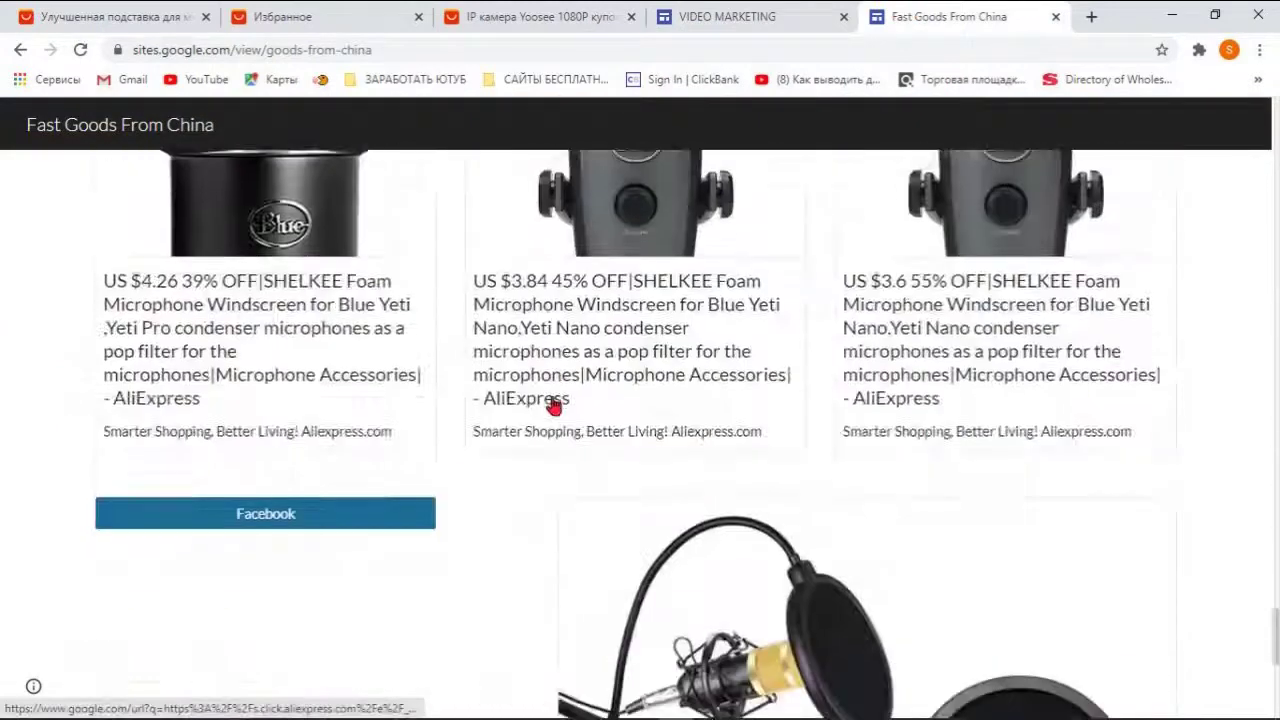
pyautogui.scroll(2, 129, 328)
pyautogui.scroll(2, 129, 328)
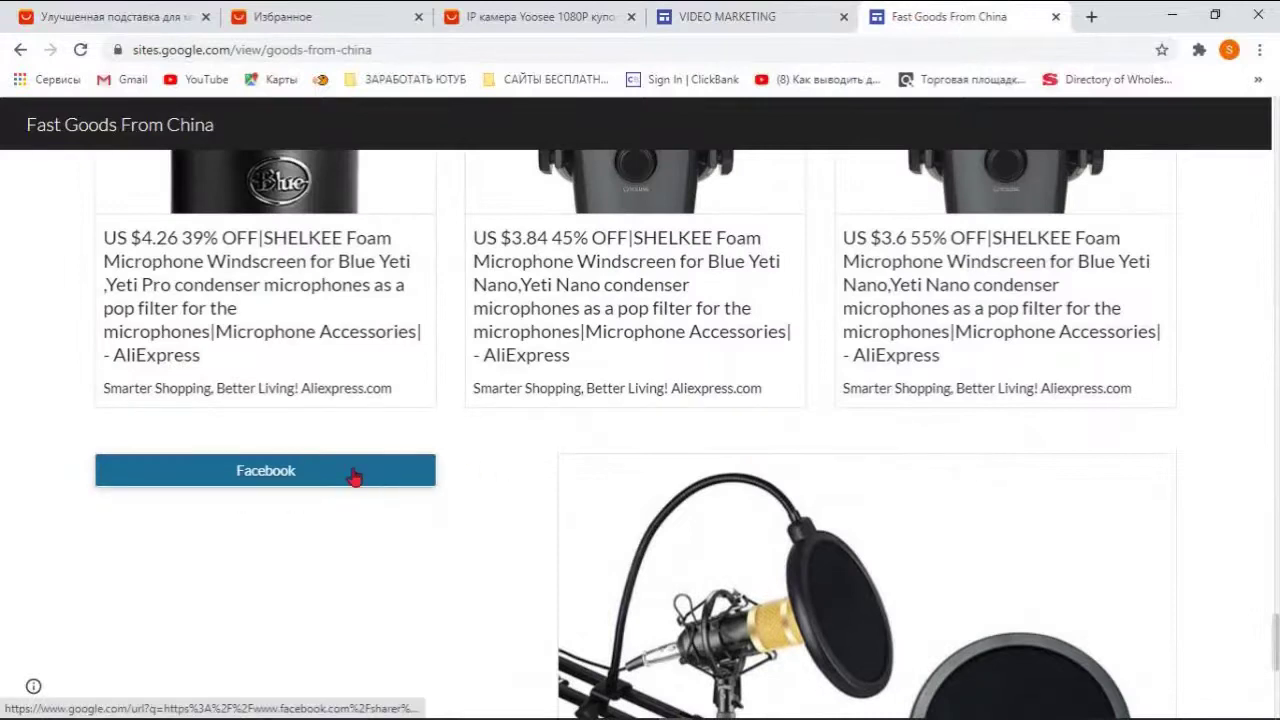
# Step: Try to share the Fast Goods From China page on Facebook from this browser profile, then leave it
pyautogui.click(410, 482)
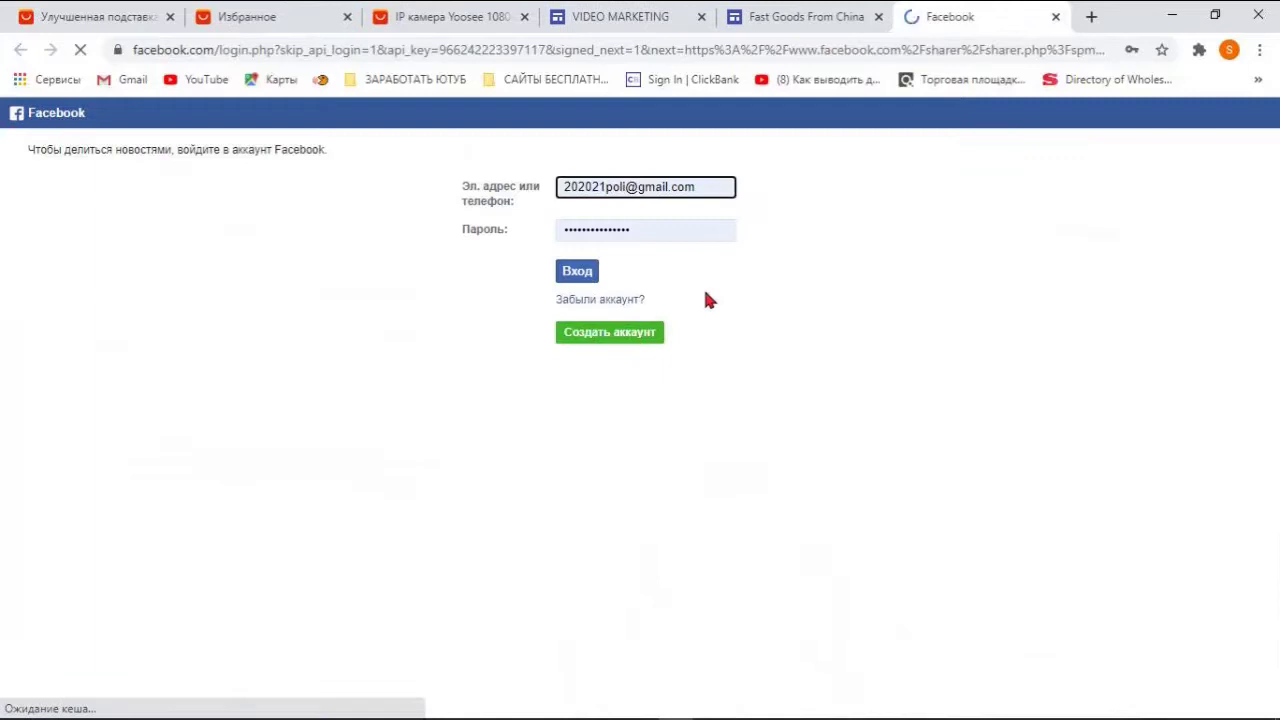
pyautogui.click(1055, 16)
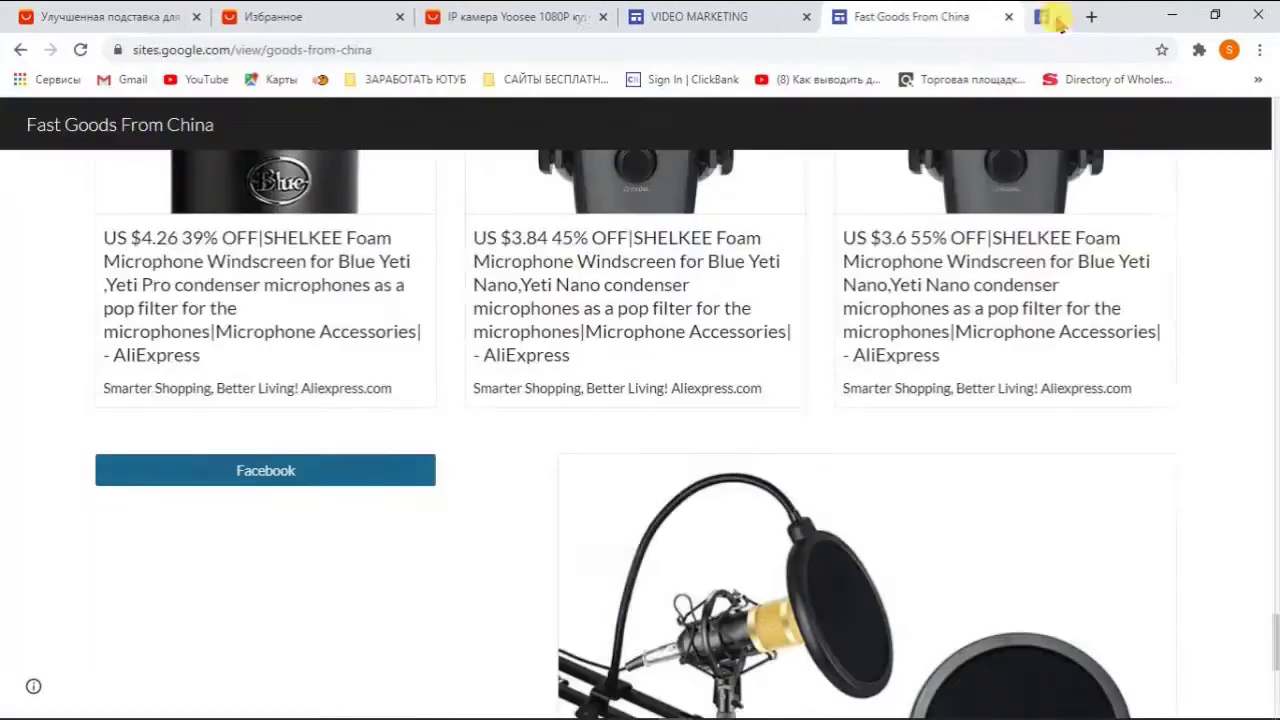
pyautogui.click(1168, 15)
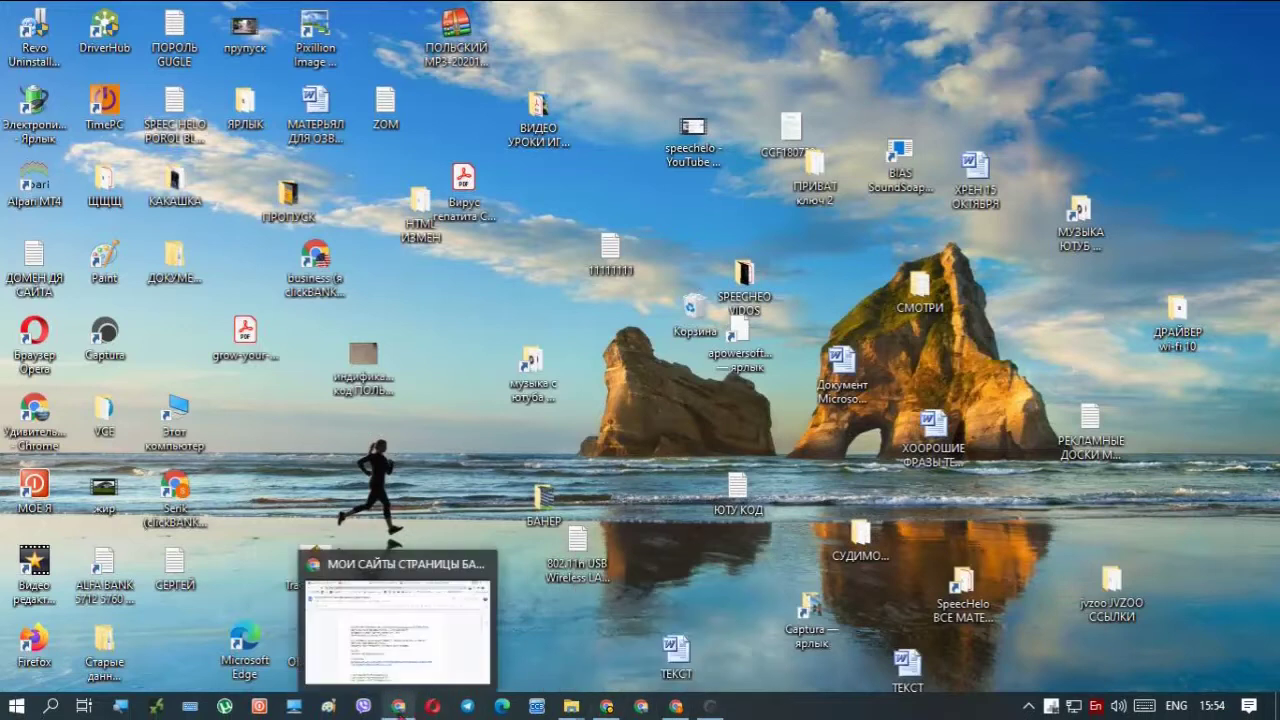
# Step: Open the Facebook share form for the Fast Goods From China site from the other browser profile
pyautogui.click(418, 710)
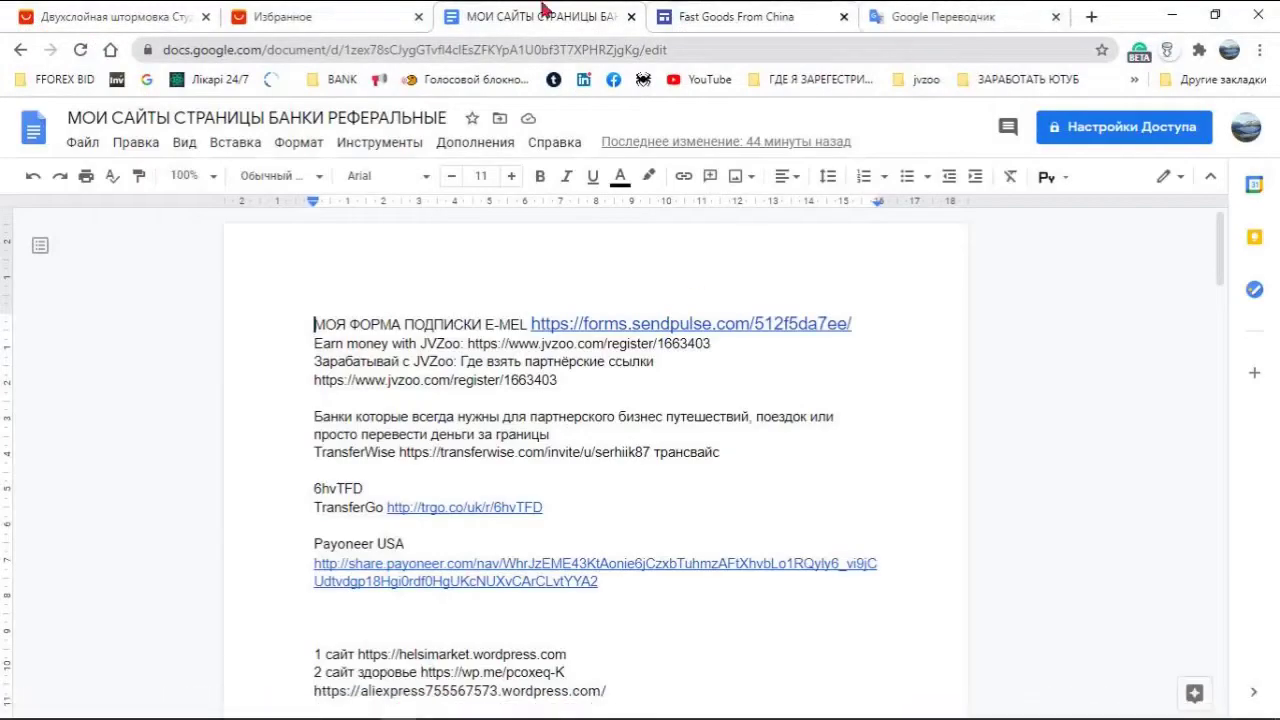
pyautogui.click(700, 10)
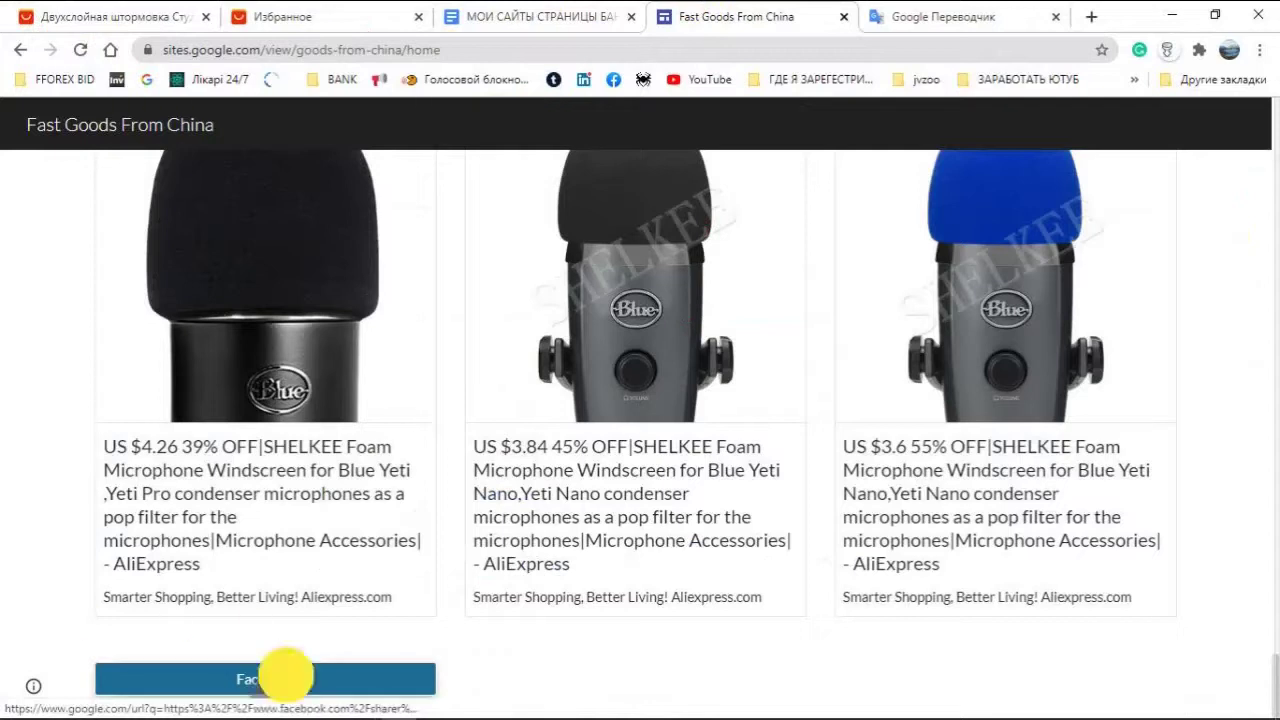
pyautogui.click(285, 680)
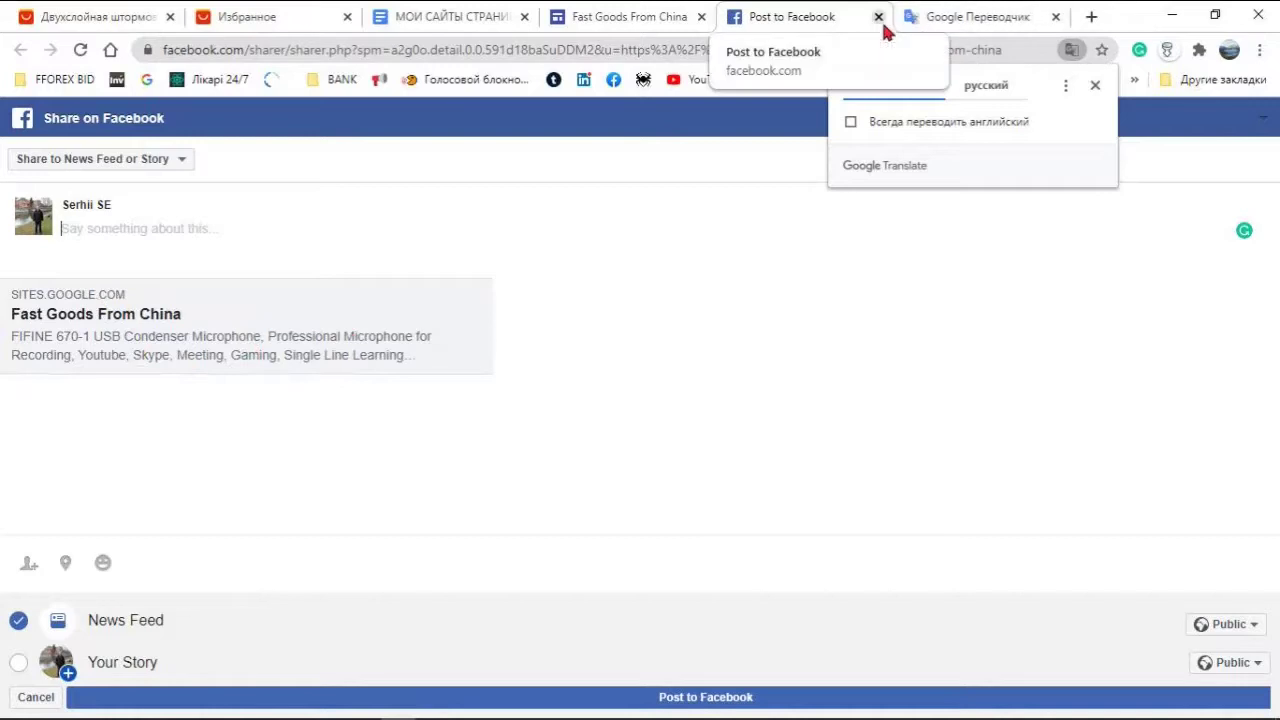
# Step: Switch to the browser window containing the китай site editor and show the FIFINE USB microphone's AliExpress page
pyautogui.click(1172, 15)
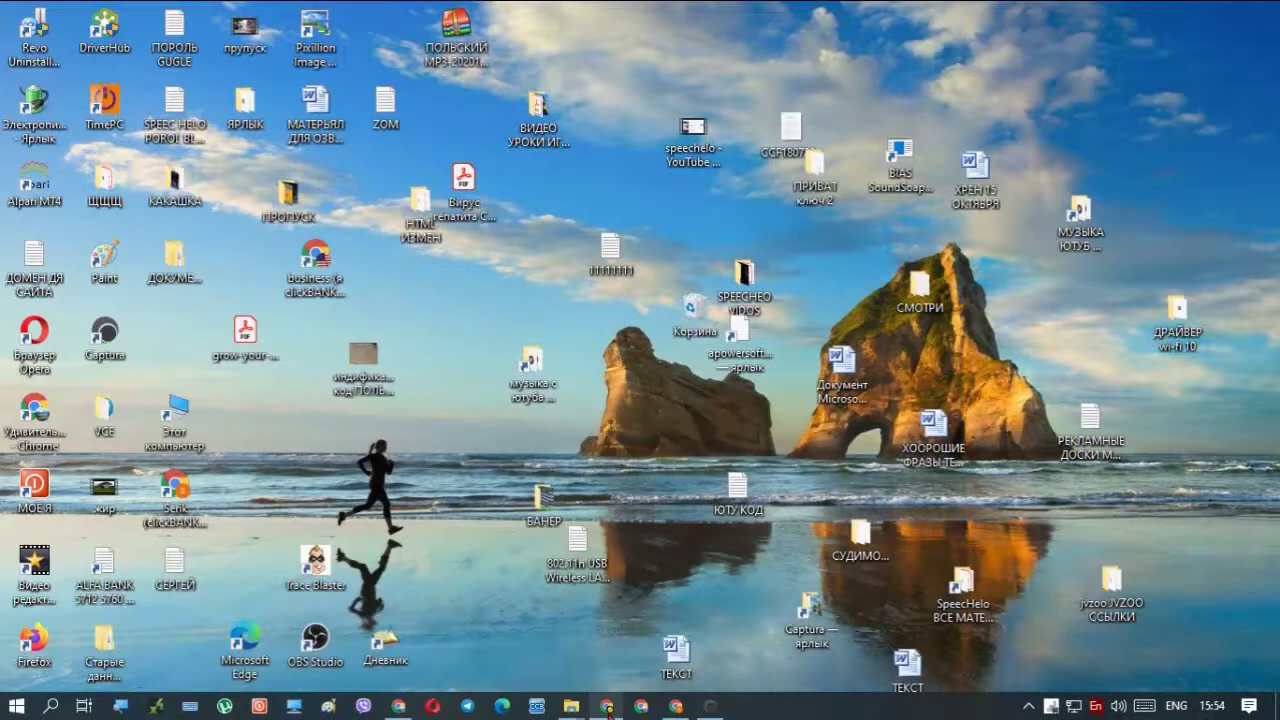
pyautogui.moveTo(607, 706)
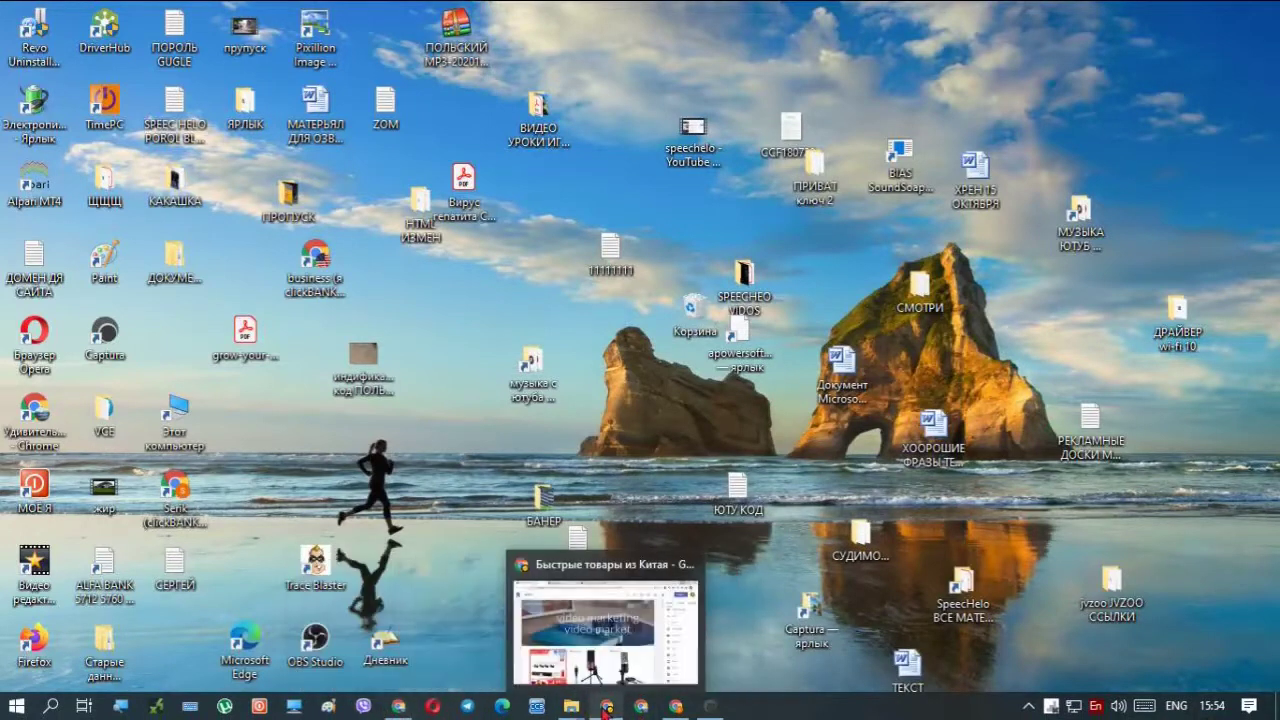
pyautogui.click(607, 708)
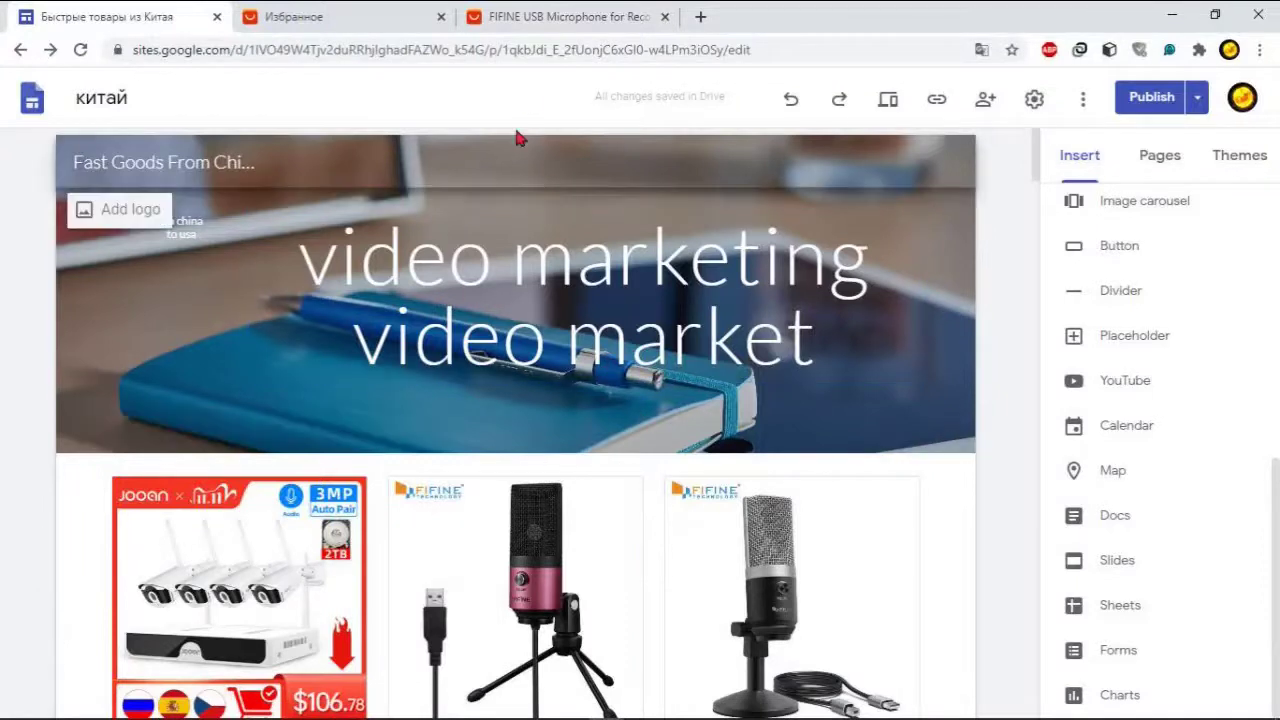
pyautogui.click(541, 28)
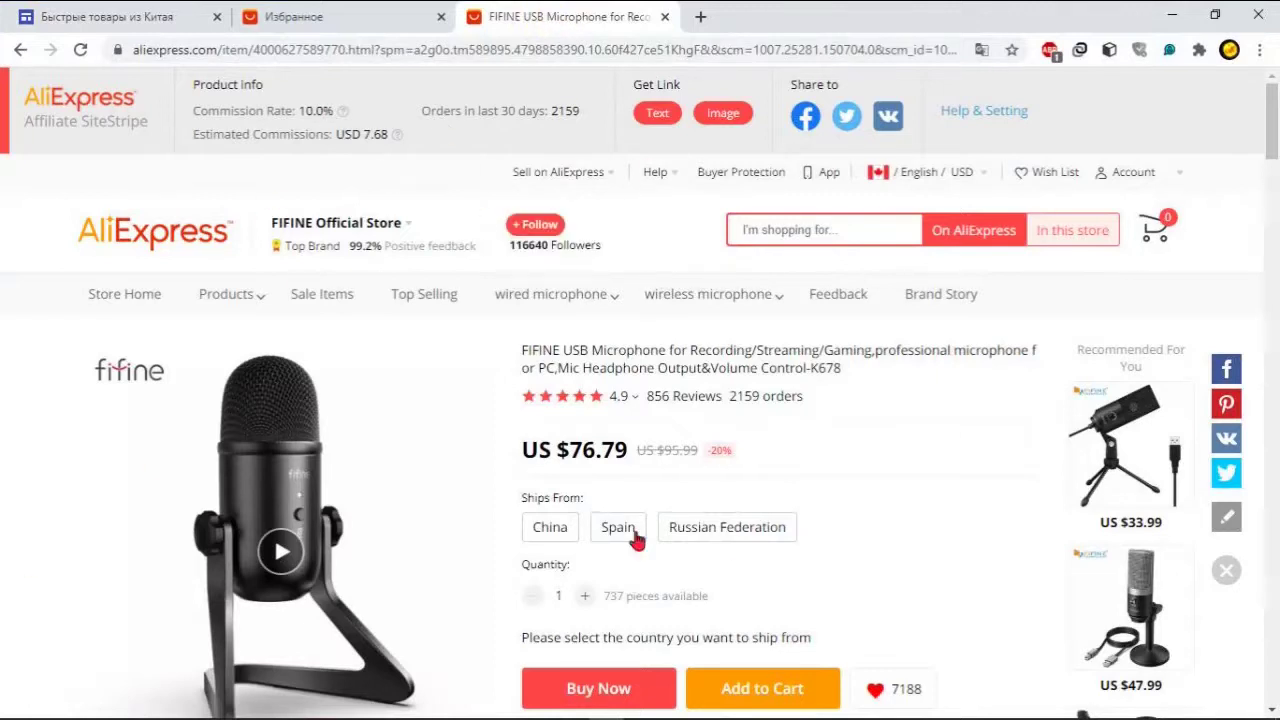
# Step: Open the 999999-flash laser epilator from the AliExpress bestsellers, check its affiliate commission, and close its page
pyautogui.click(296, 20)
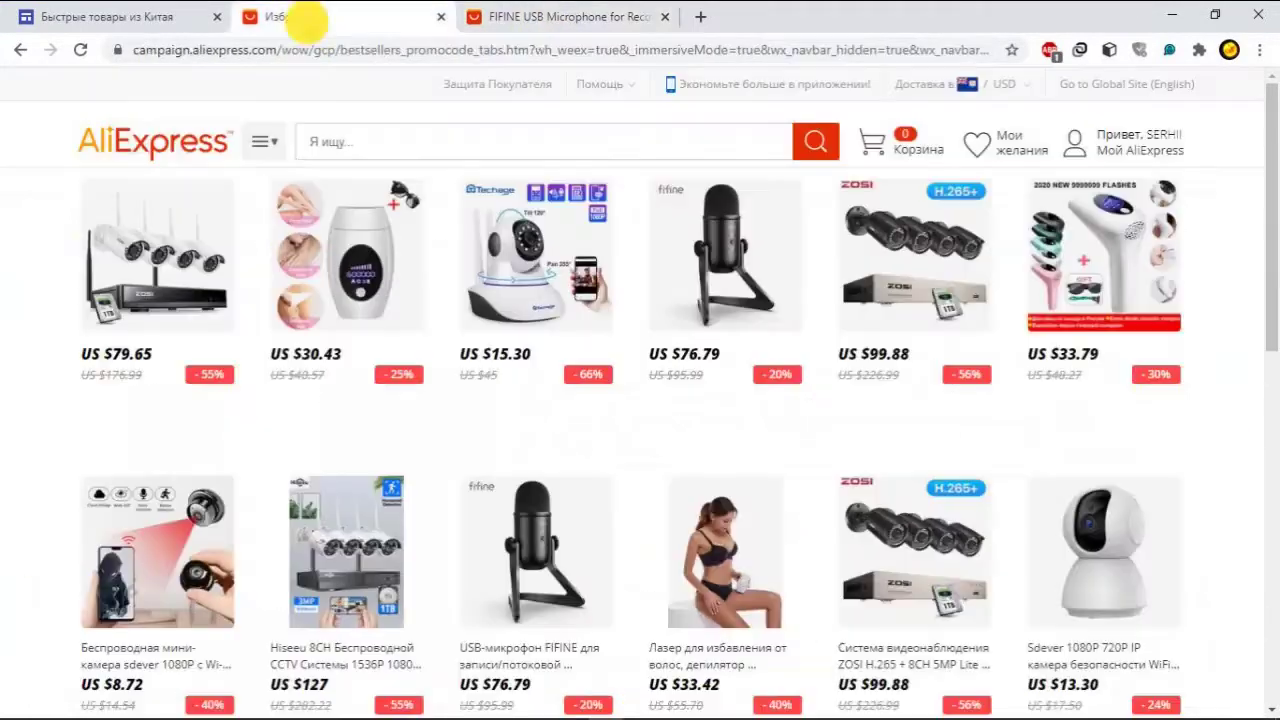
pyautogui.scroll(-6, 480, 443)
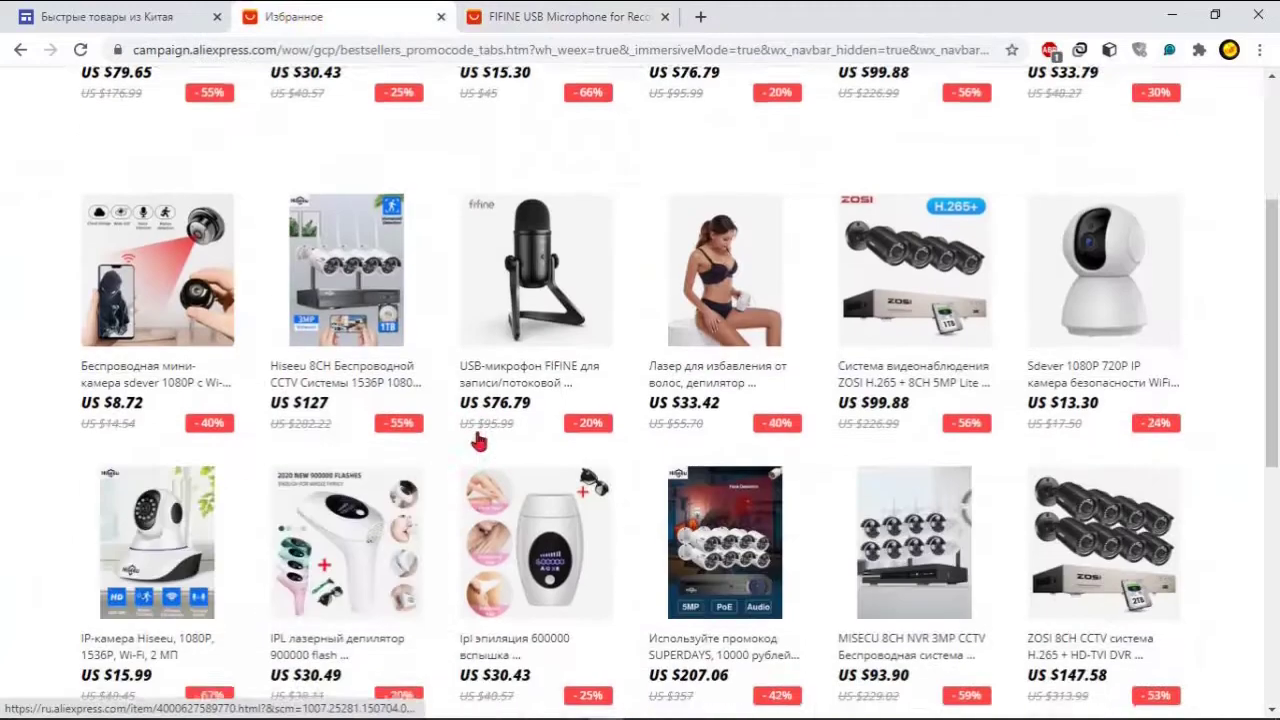
pyautogui.scroll(-2, 478, 448)
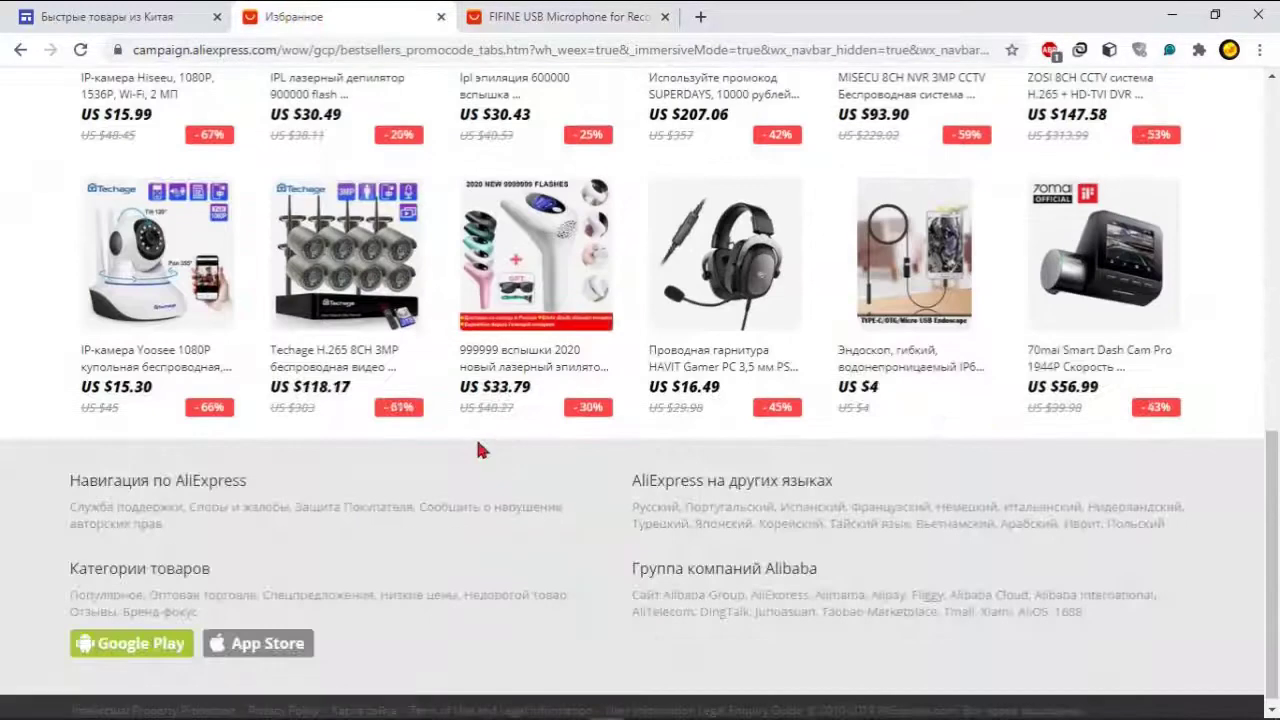
pyautogui.scroll(2, 478, 448)
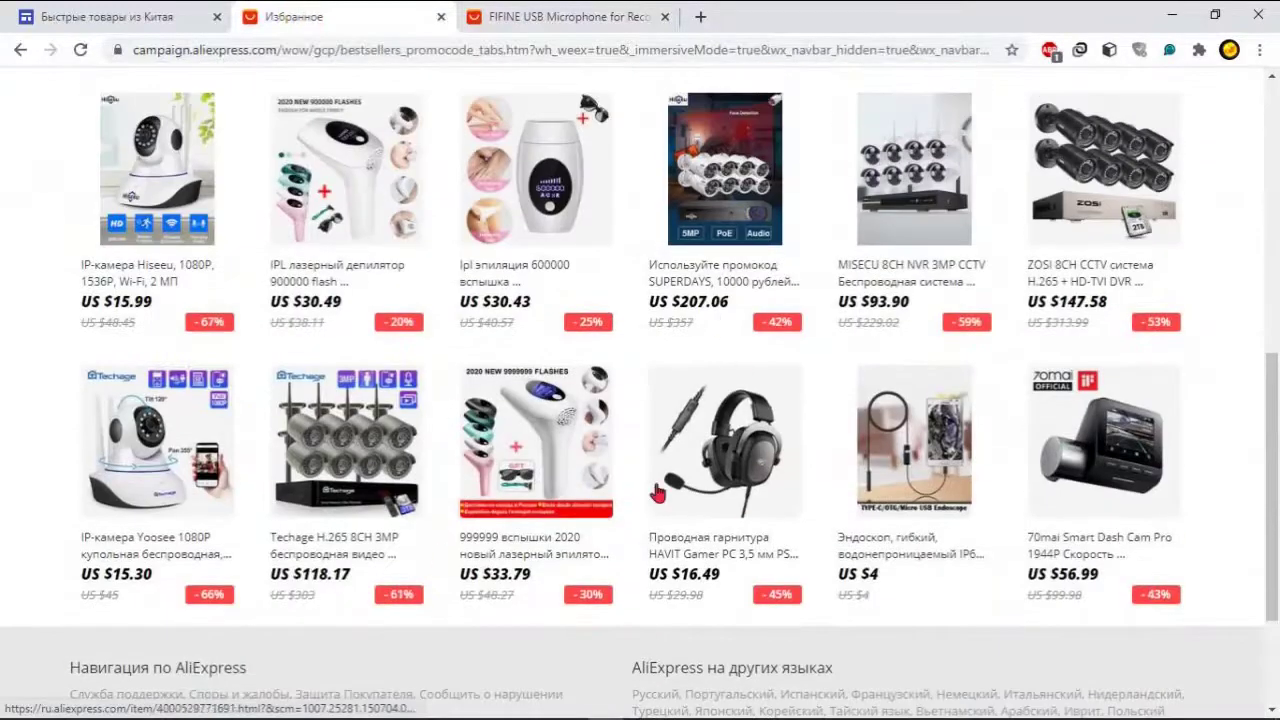
pyautogui.click(536, 462)
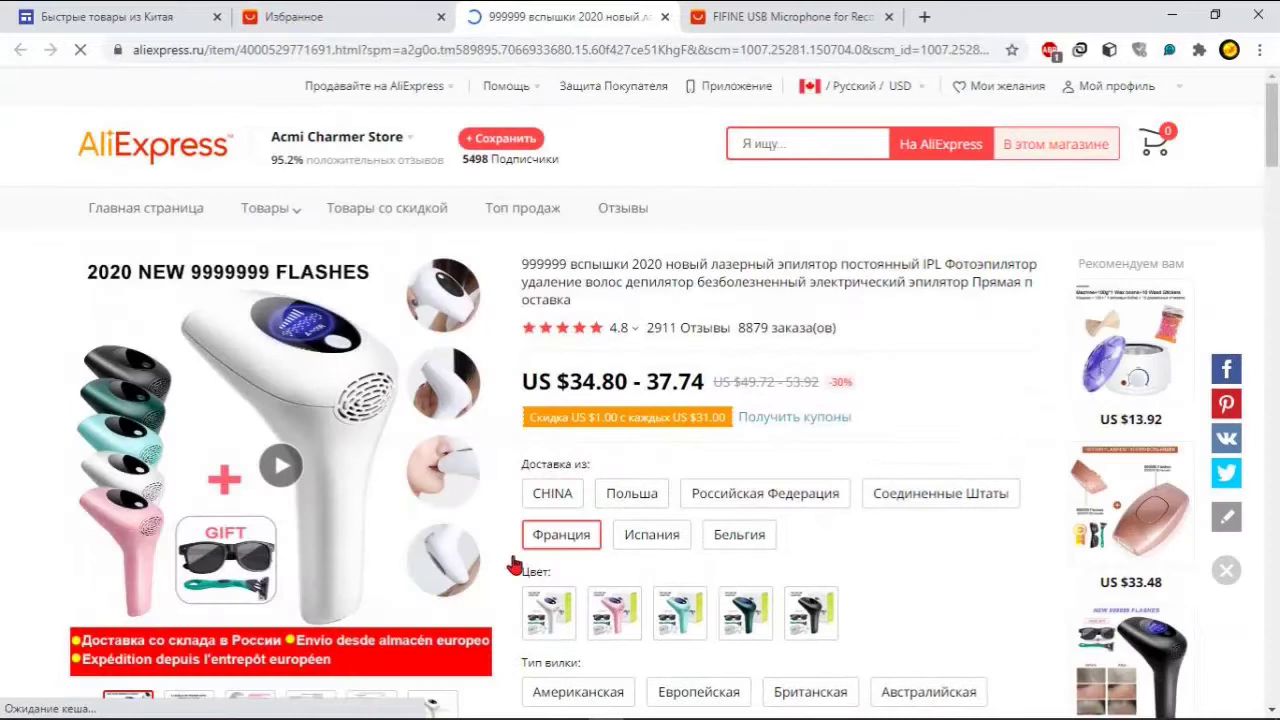
pyautogui.click(705, 497)
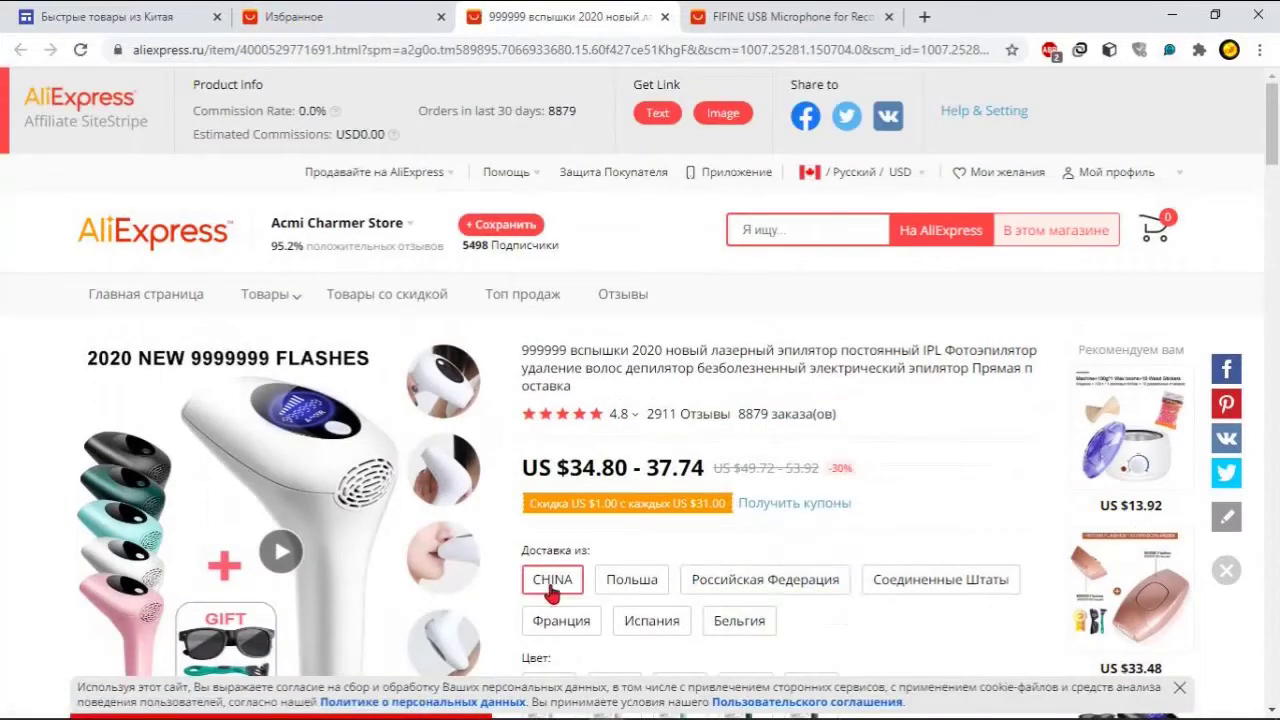
pyautogui.moveTo(423, 130); pyautogui.dragTo(318, 145)
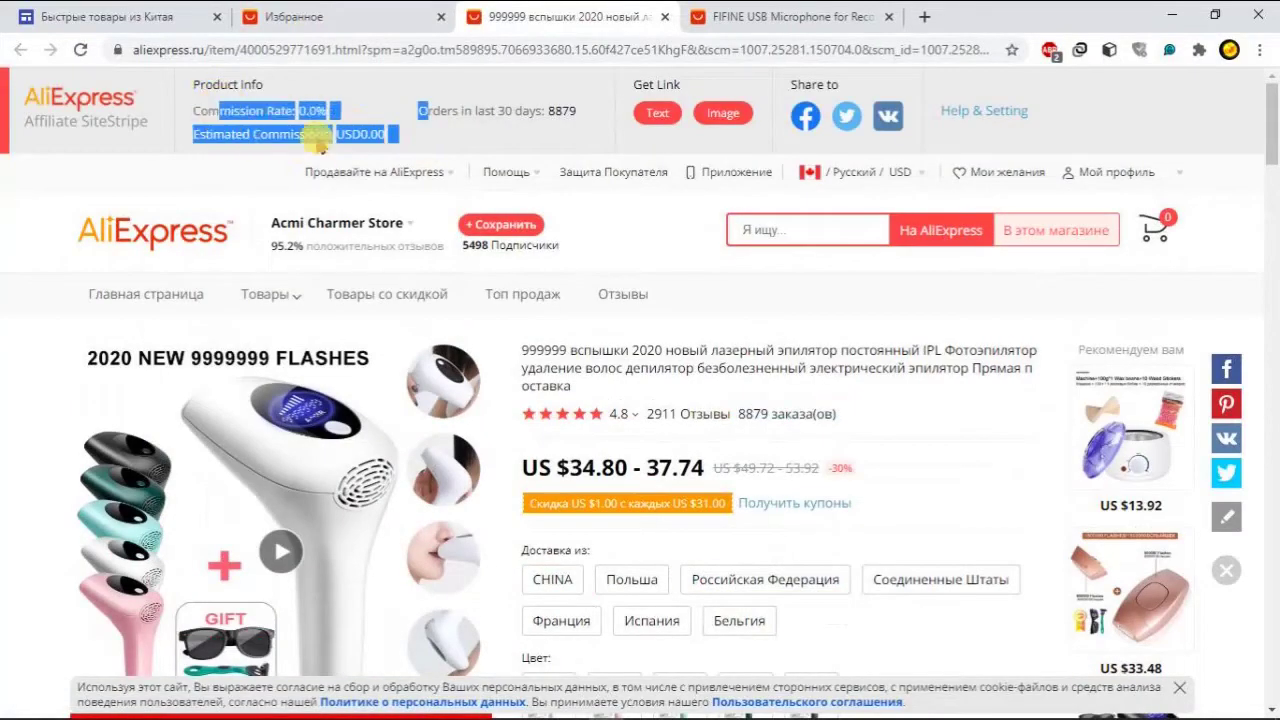
pyautogui.click(665, 17)
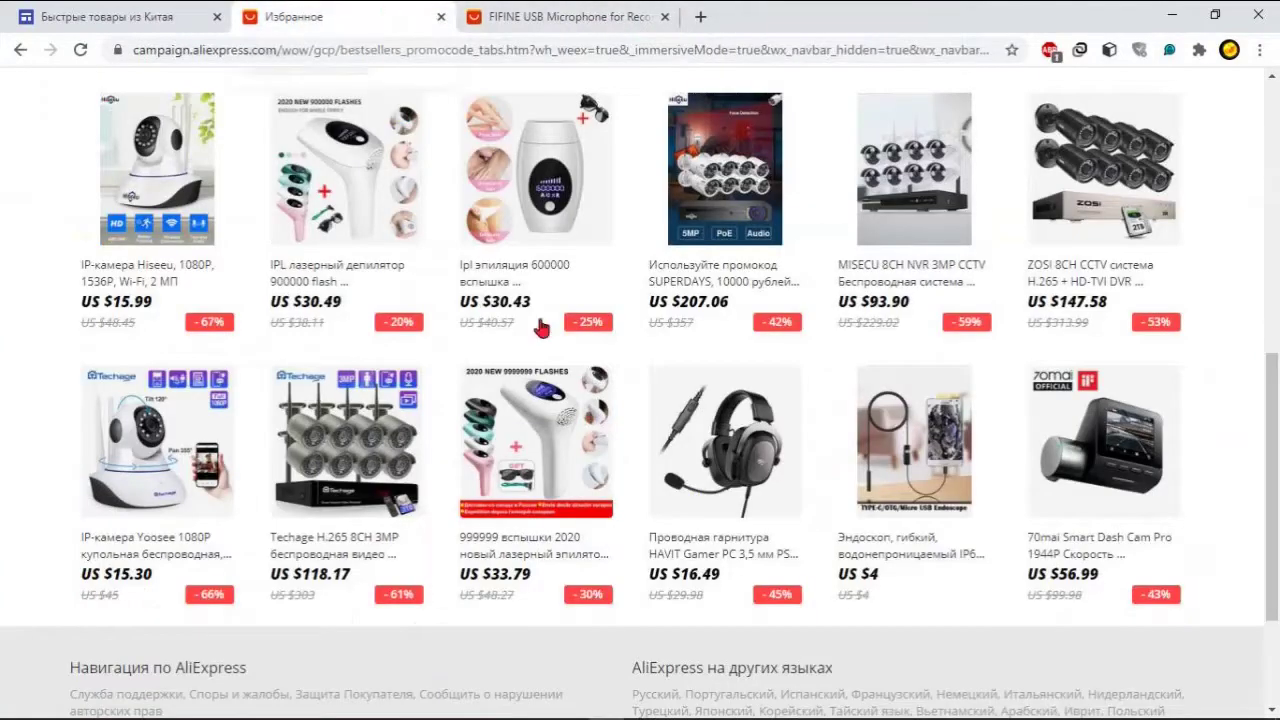
# Step: Open the Yoosee 1080P IP camera from the AliExpress bestsellers and check its estimated affiliate commission
pyautogui.scroll(4, 300, 458)
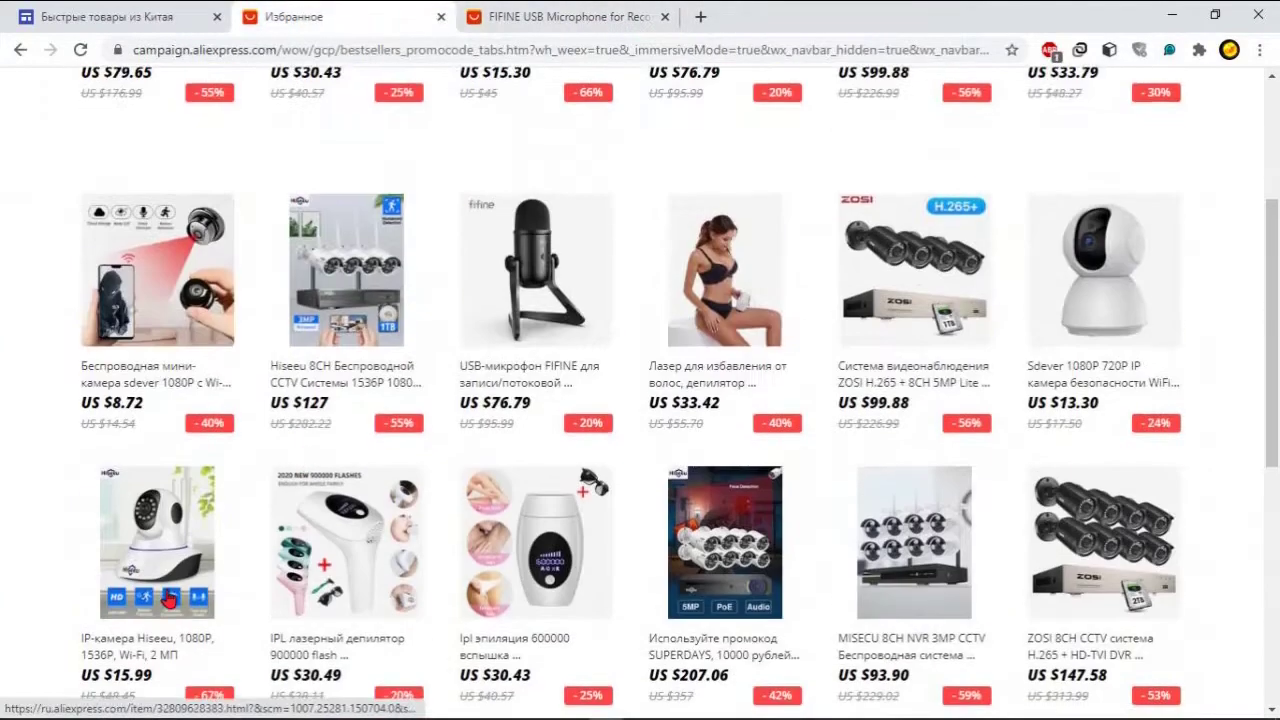
pyautogui.scroll(-2, 170, 600)
pyautogui.scroll(-2, 190, 612)
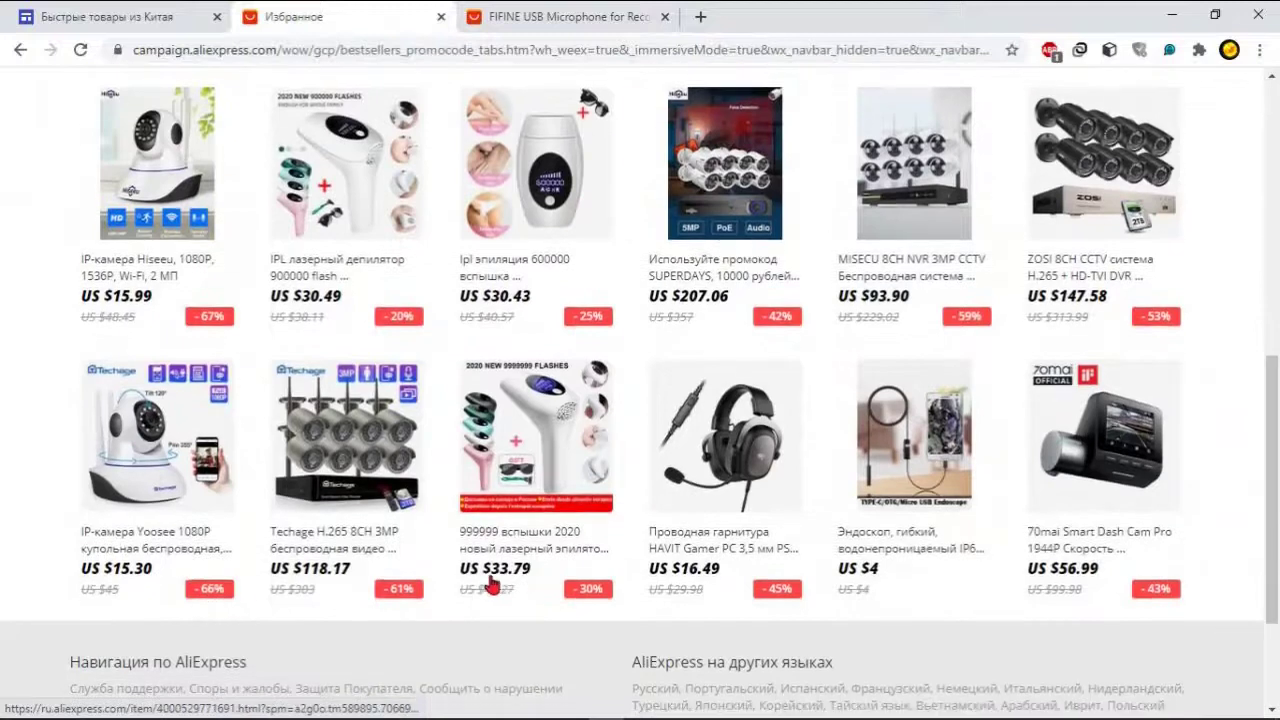
pyautogui.scroll(-1, 490, 585)
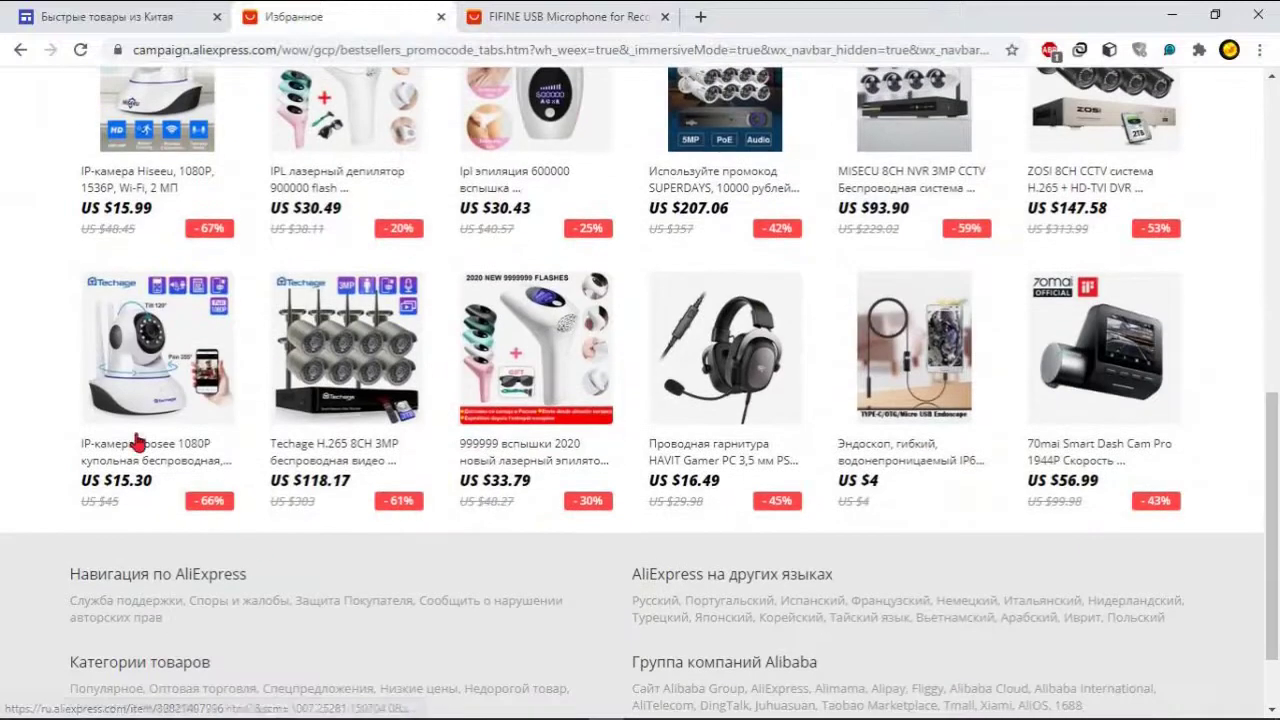
pyautogui.click(150, 378)
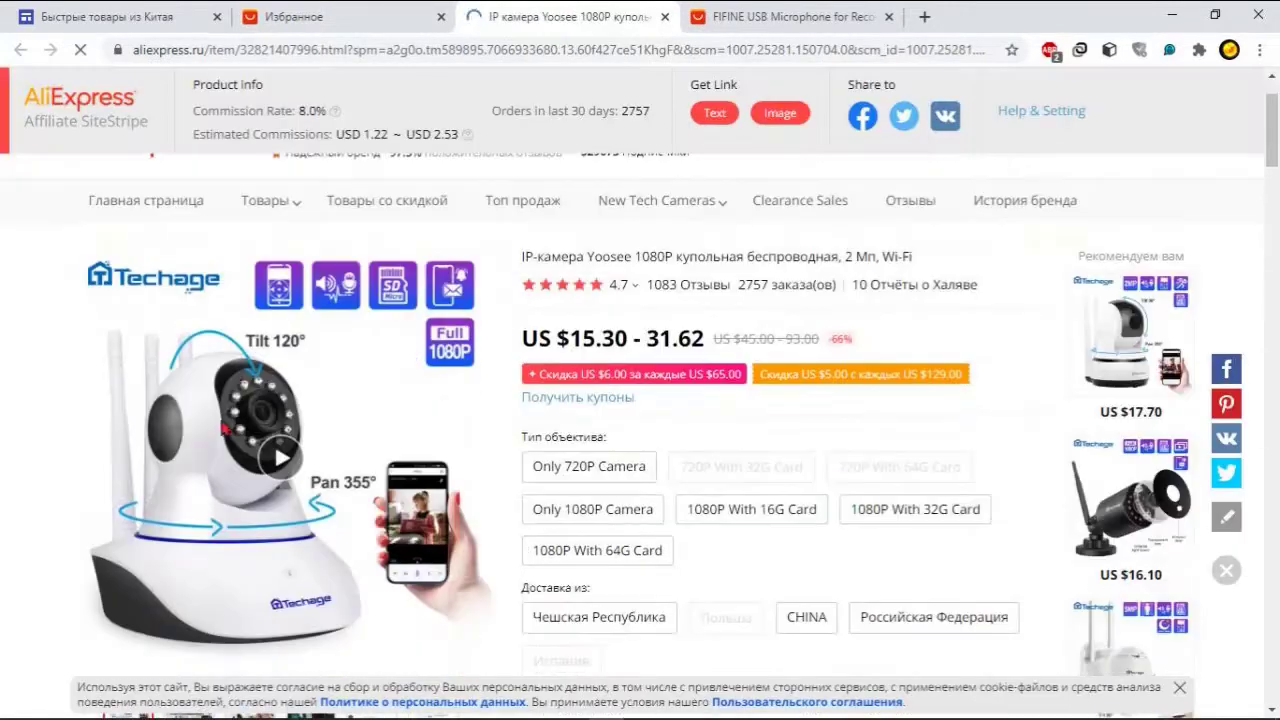
pyautogui.scroll(1, 640, 400)
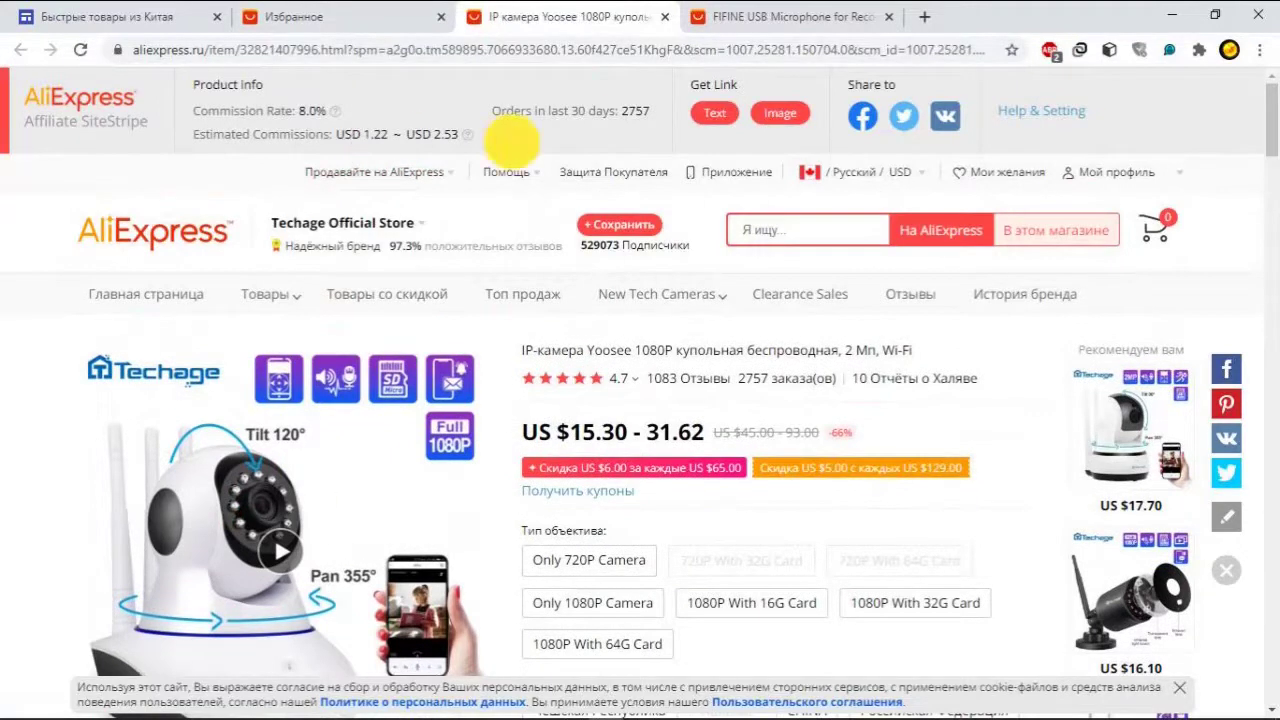
pyautogui.moveTo(508, 136); pyautogui.dragTo(212, 130)
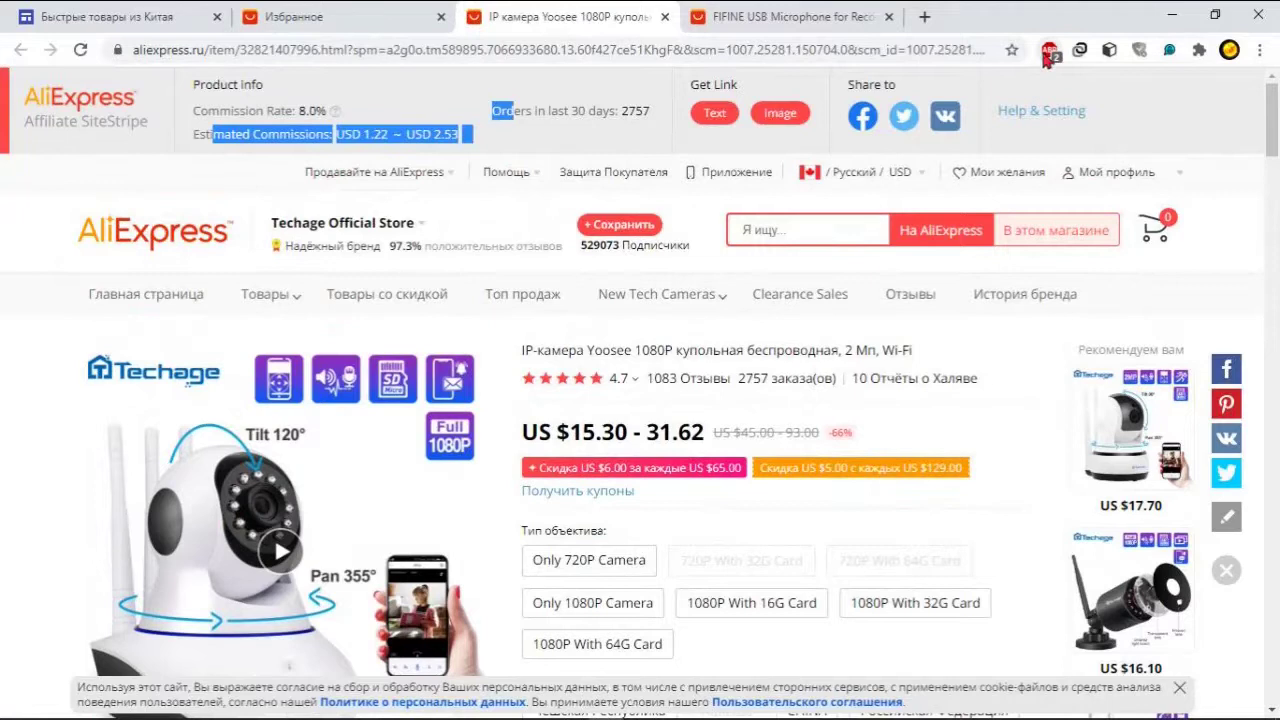
pyautogui.click(498, 132)
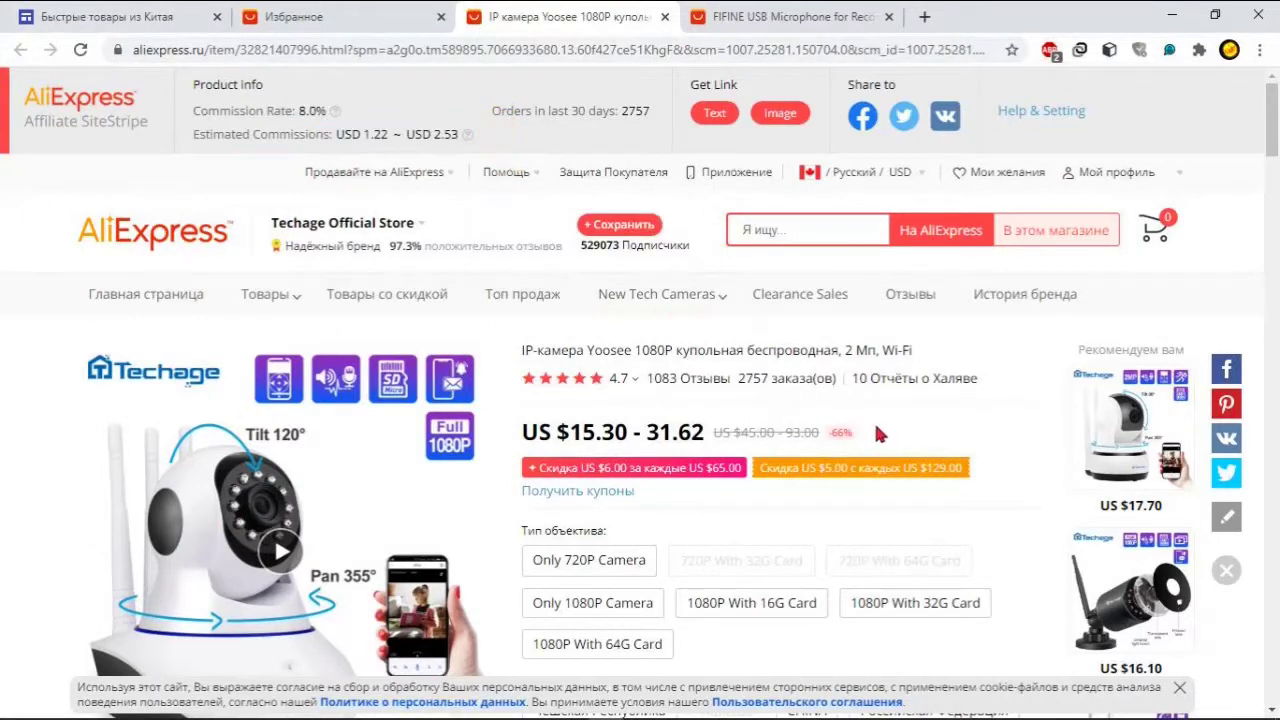
# Step: Generate a small affiliate image link for the camera with the page translated into Russian
pyautogui.click(782, 113)
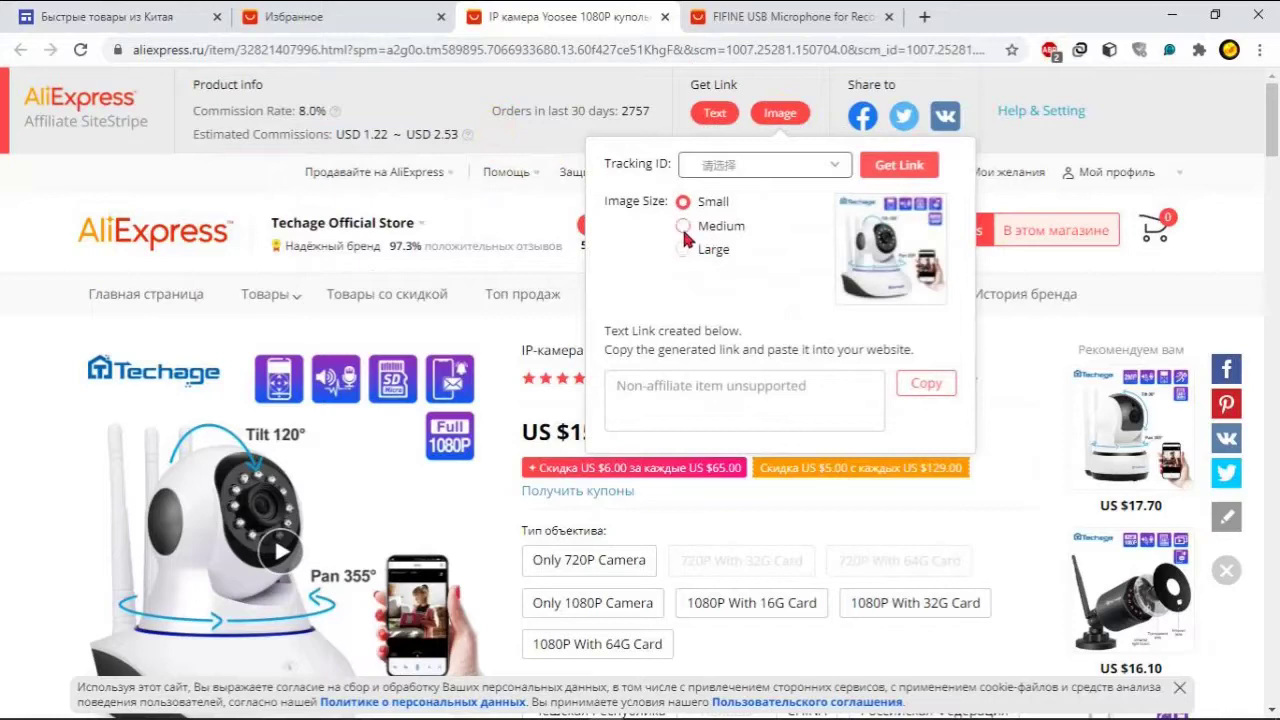
pyautogui.rightClick(778, 303)
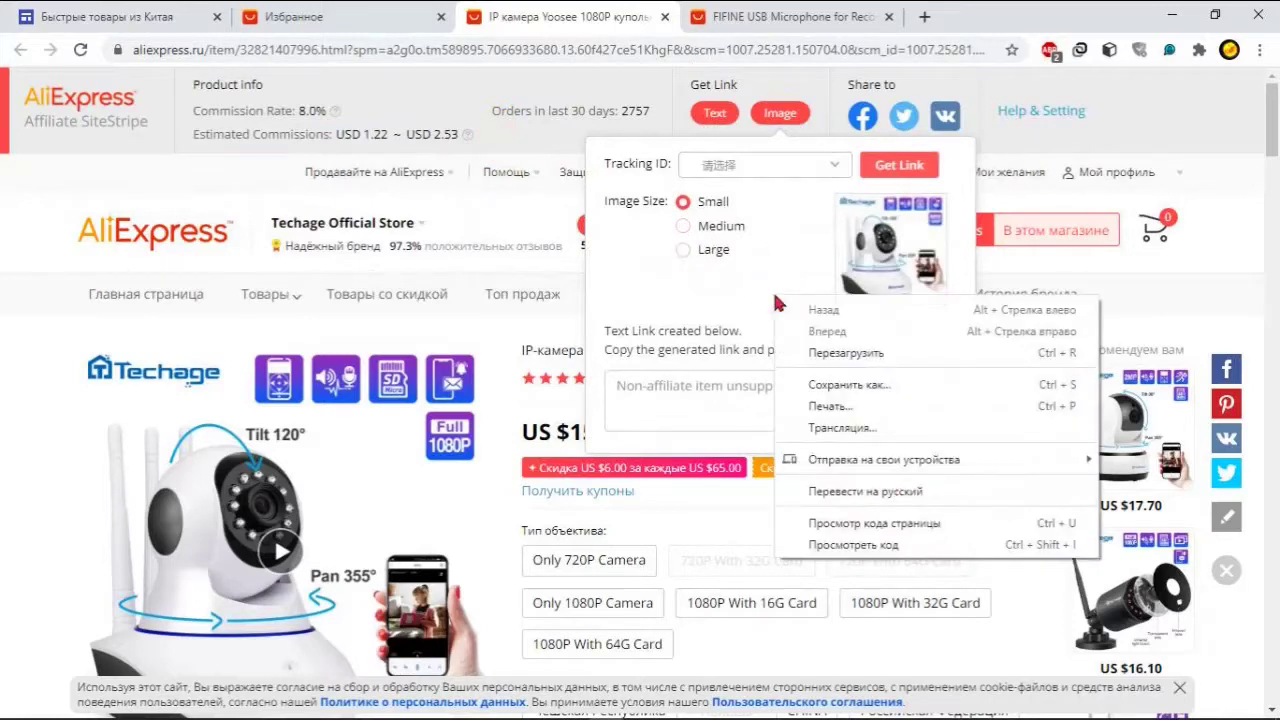
pyautogui.click(858, 491)
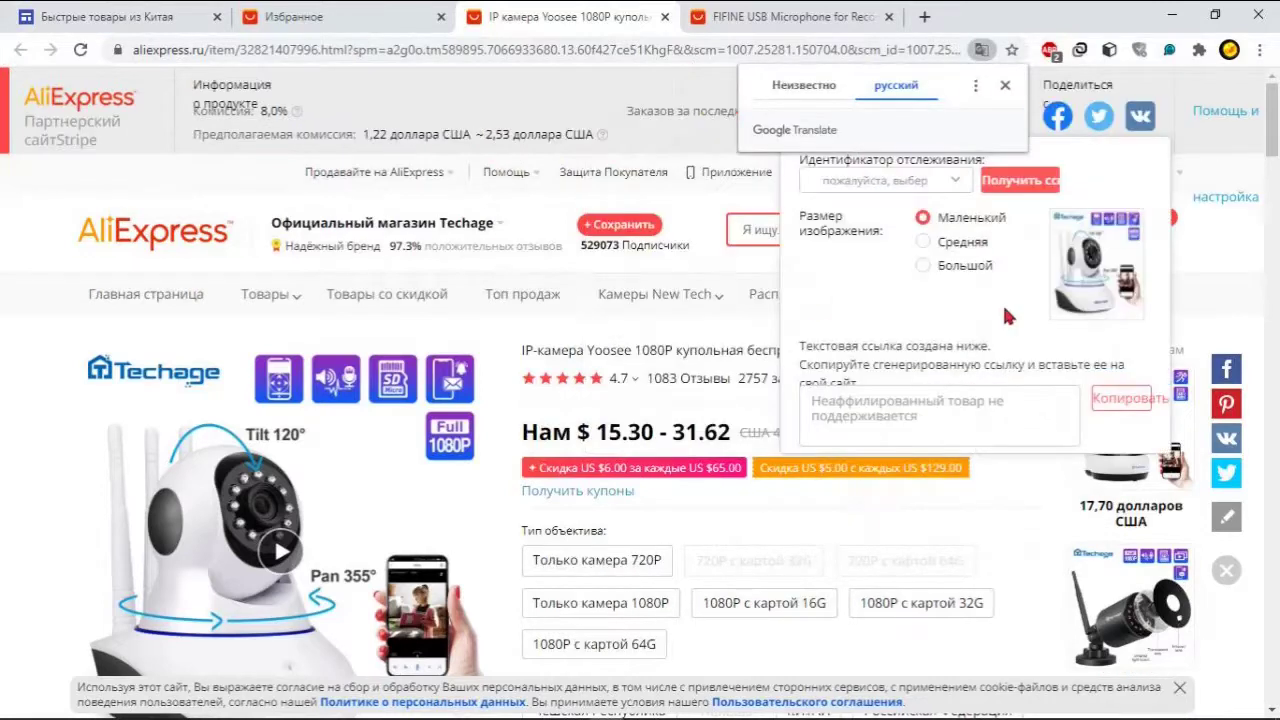
pyautogui.click(846, 290)
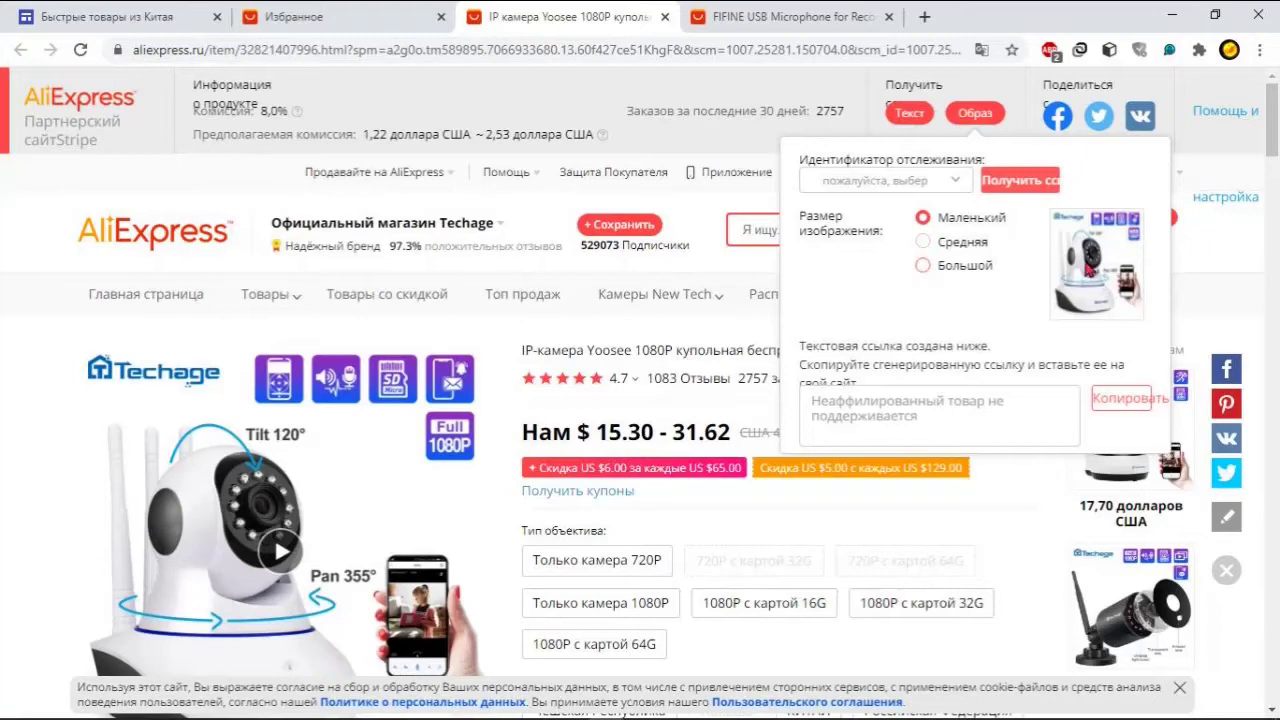
pyautogui.click(1034, 183)
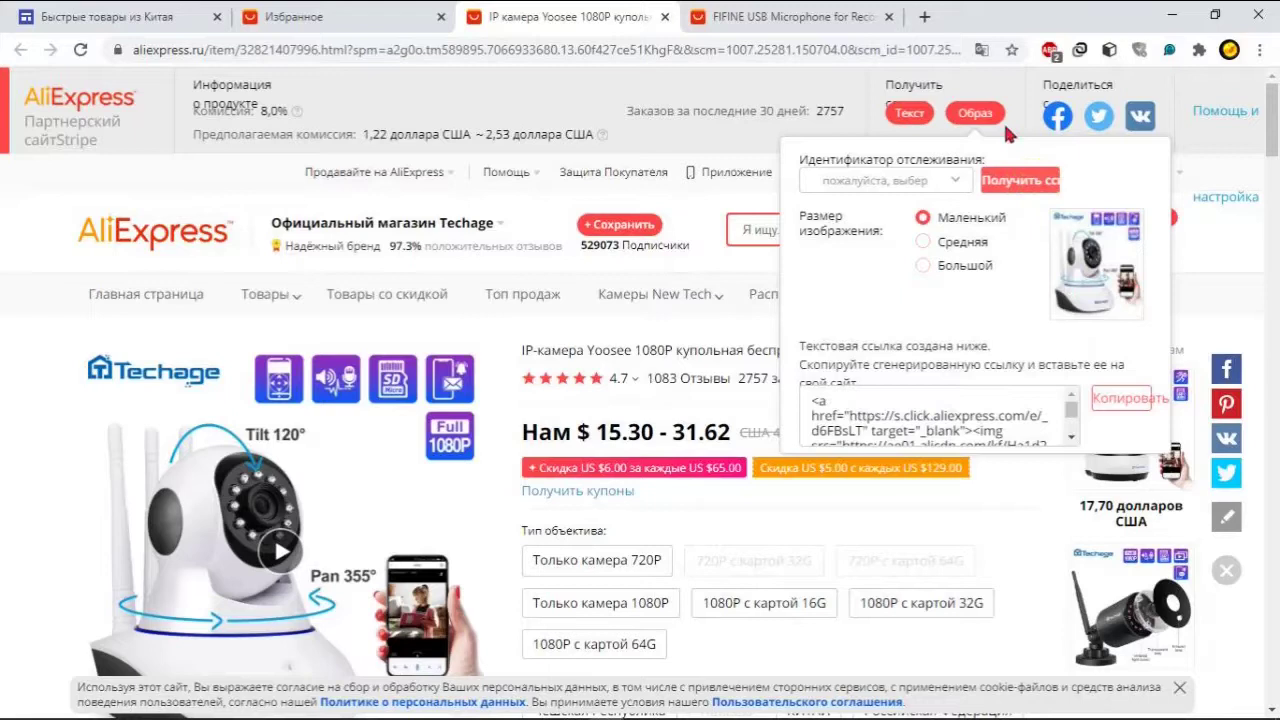
# Step: Return the camera page to its original language, then regenerate and copy the small affiliate image link
pyautogui.click(981, 50)
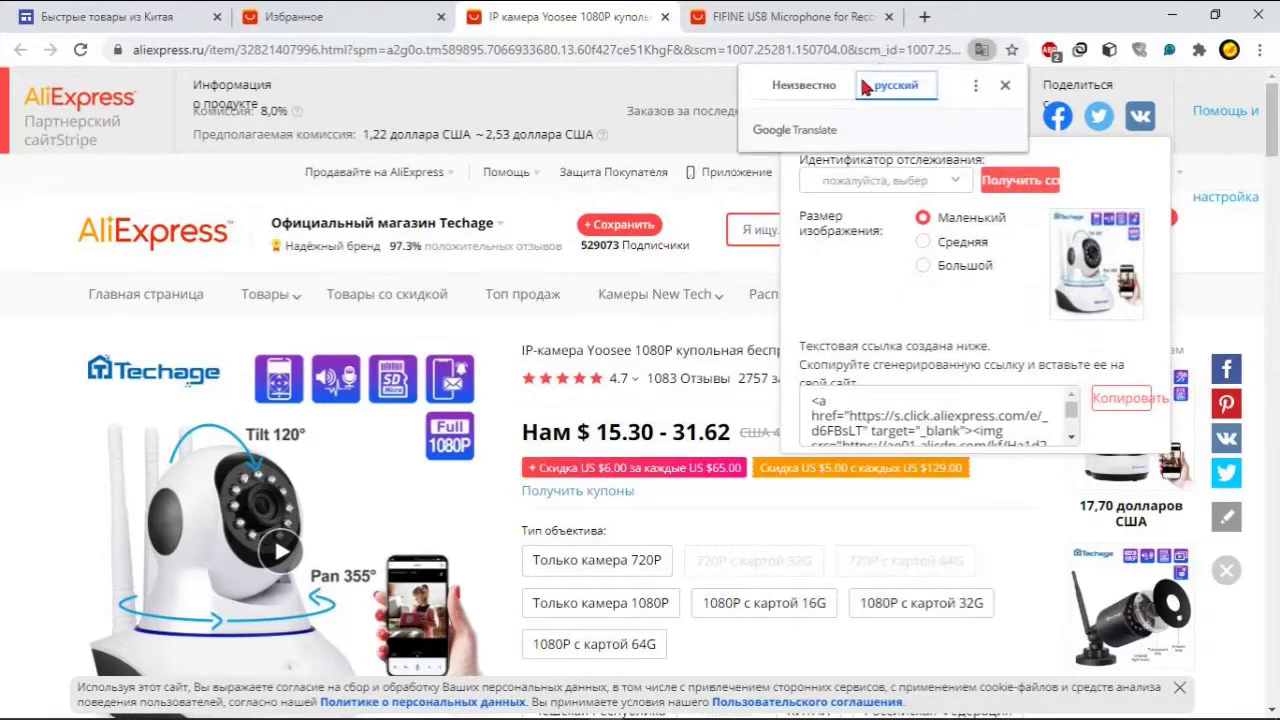
pyautogui.click(868, 88)
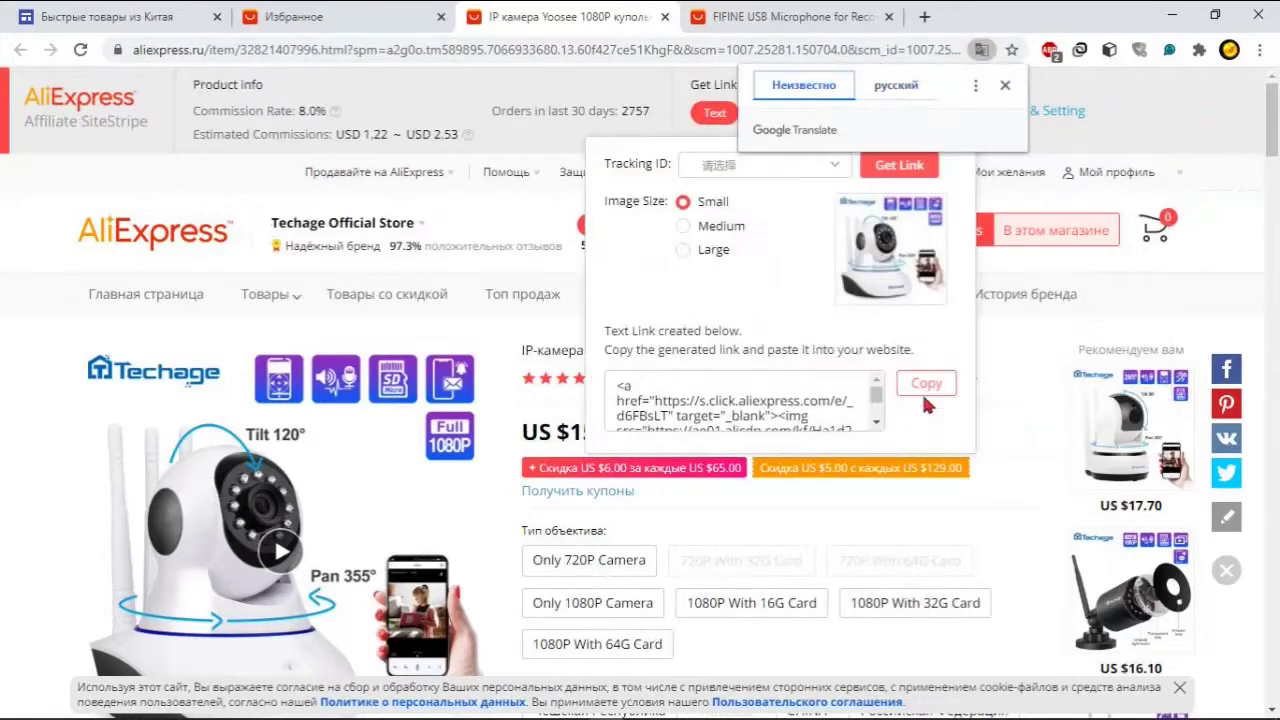
pyautogui.click(908, 174)
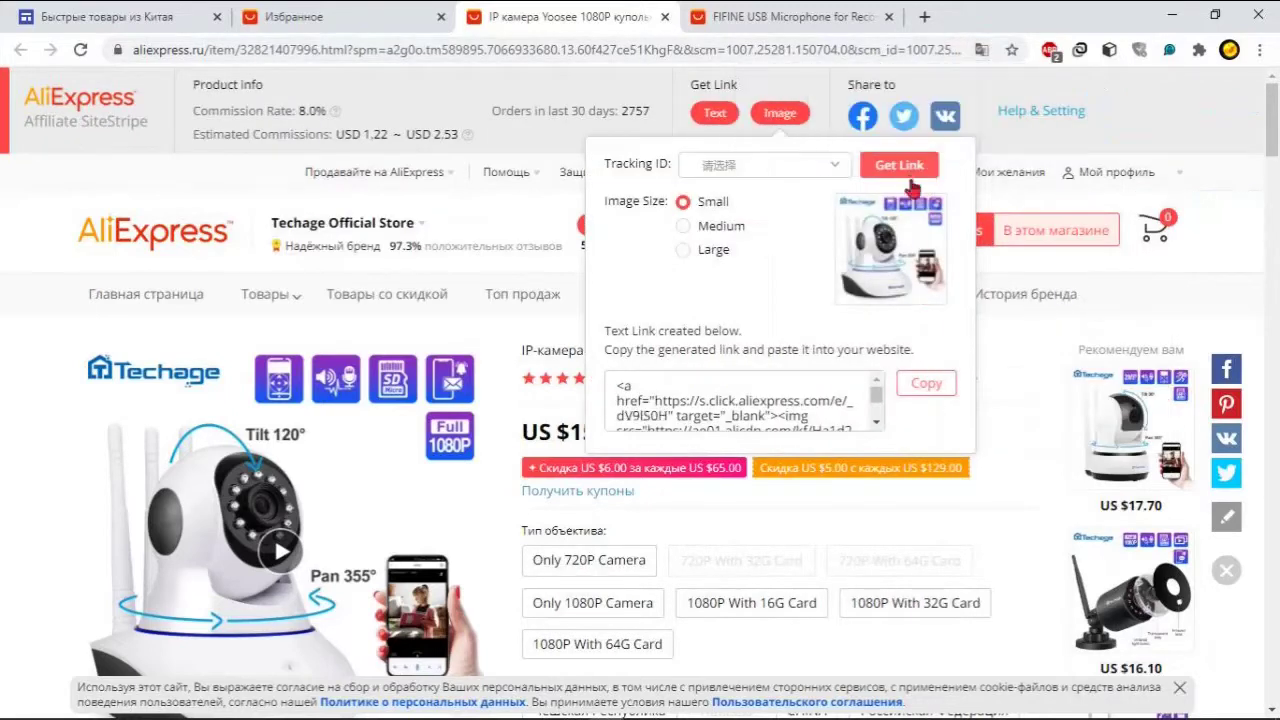
pyautogui.click(926, 384)
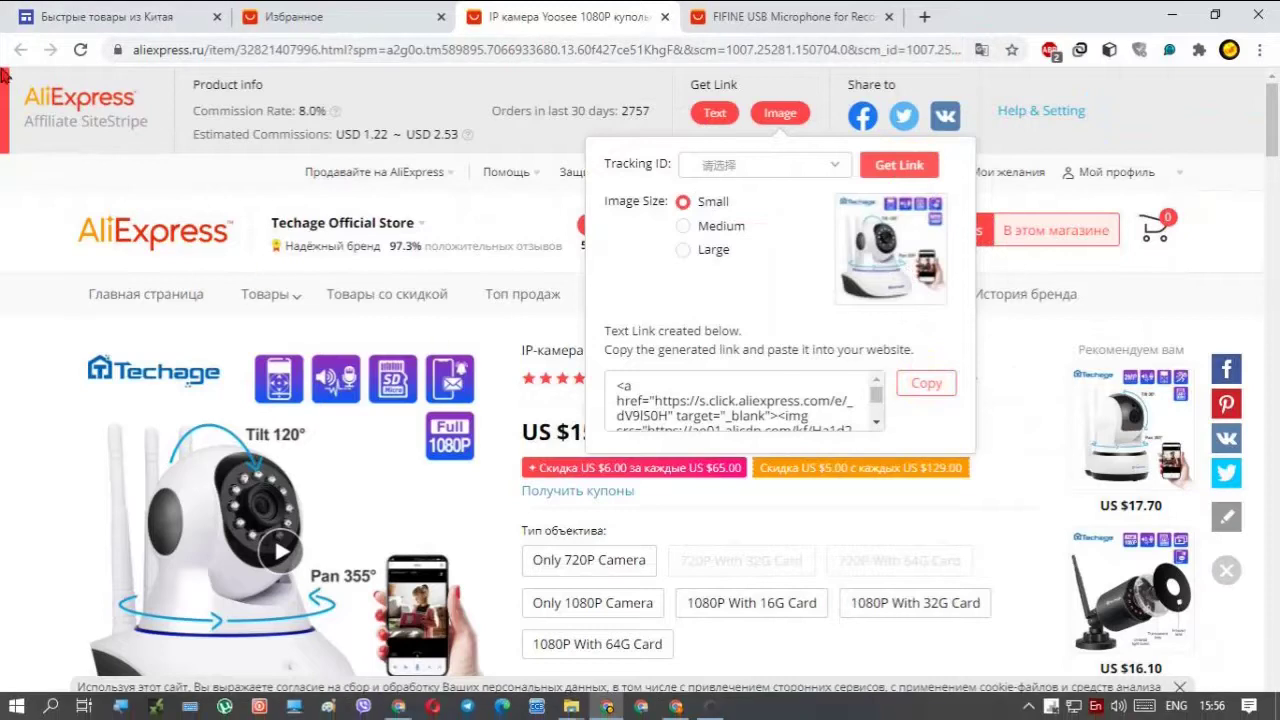
# Step: Switch to the Google Sites editor and embed the camera's copied affiliate link by URL in the empty space beside the pop filter card
pyautogui.click(86, 15)
pyautogui.scroll(-3, 617, 467)
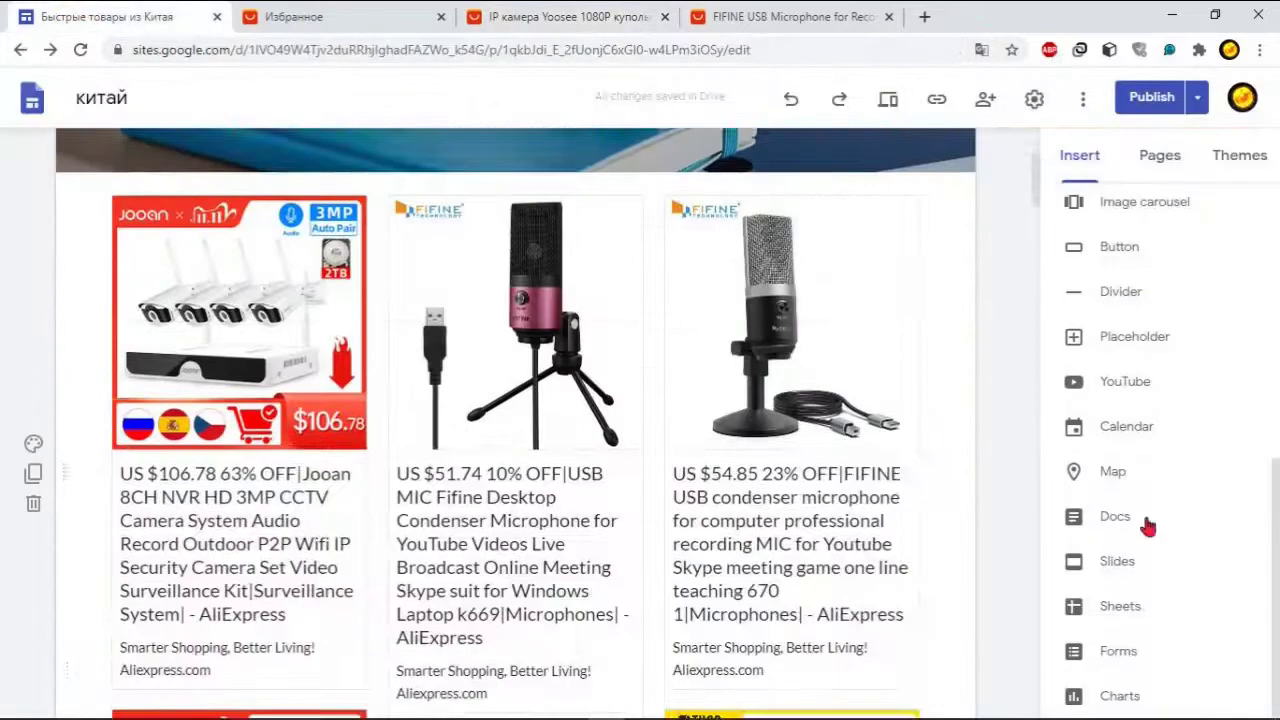
pyautogui.scroll(-4, 920, 514)
pyautogui.scroll(-15, 966, 580)
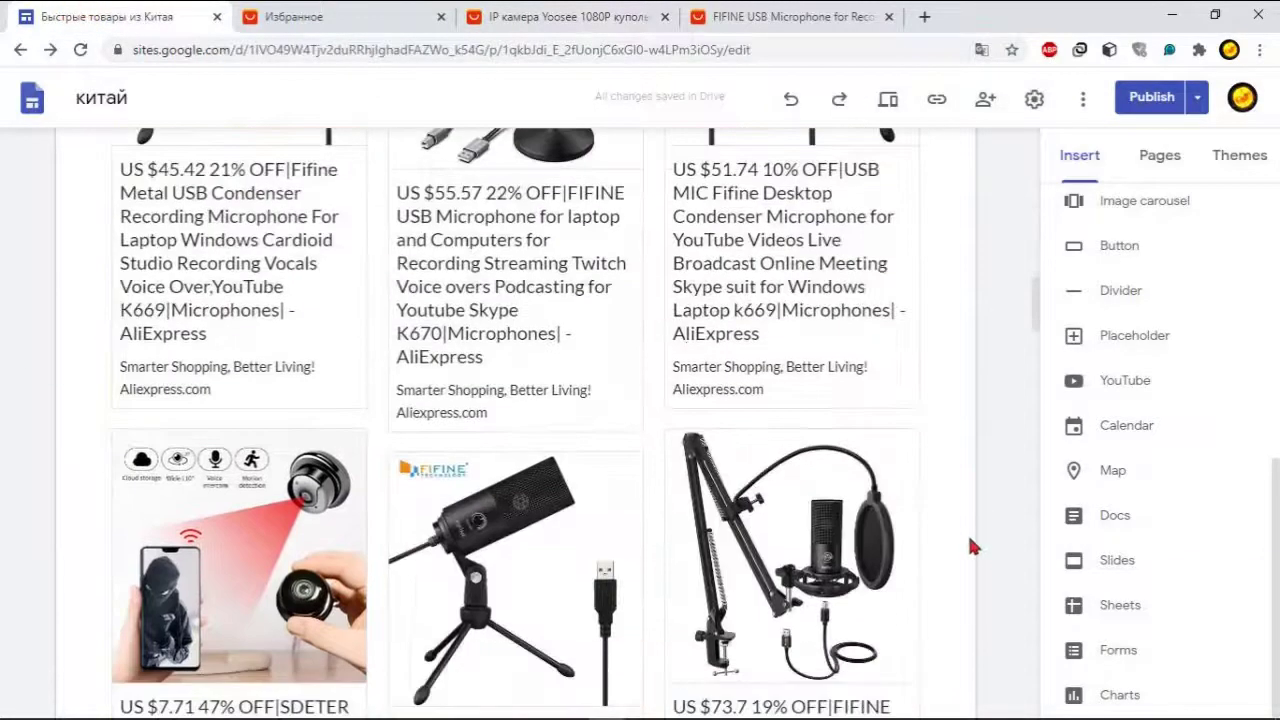
pyautogui.scroll(-15, 975, 598)
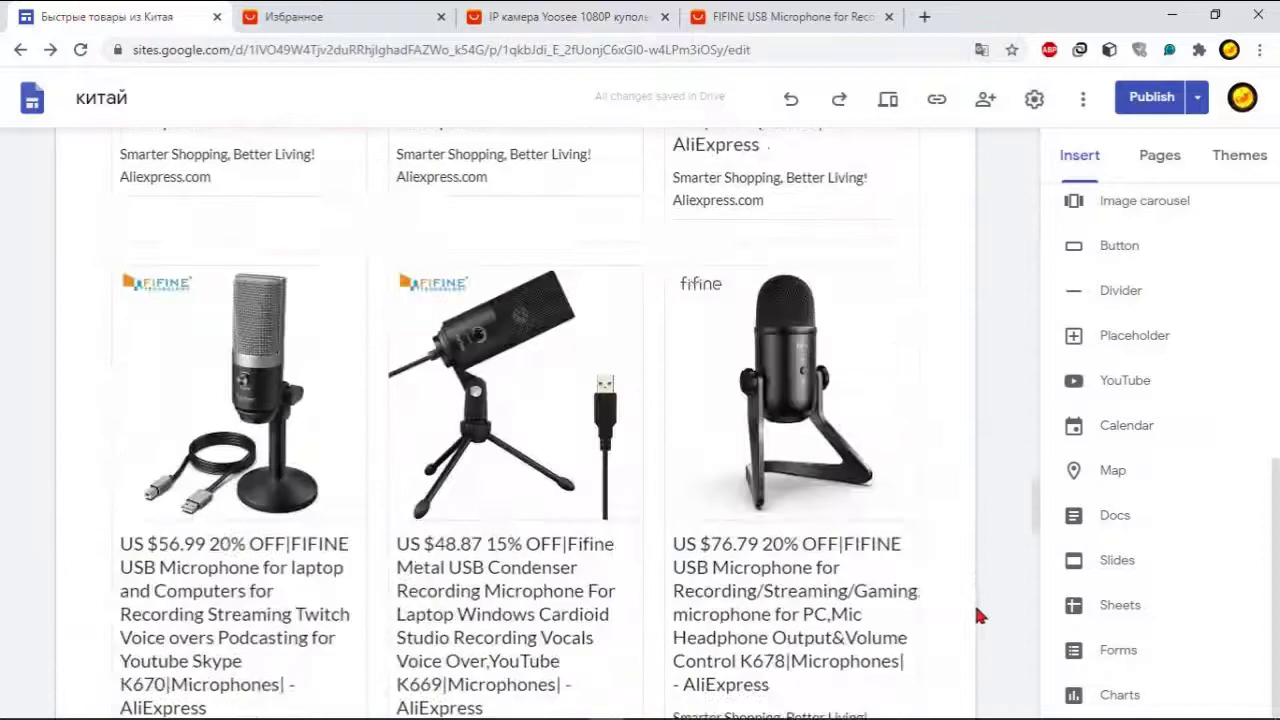
pyautogui.moveTo(1027, 614); pyautogui.dragTo(1012, 705)
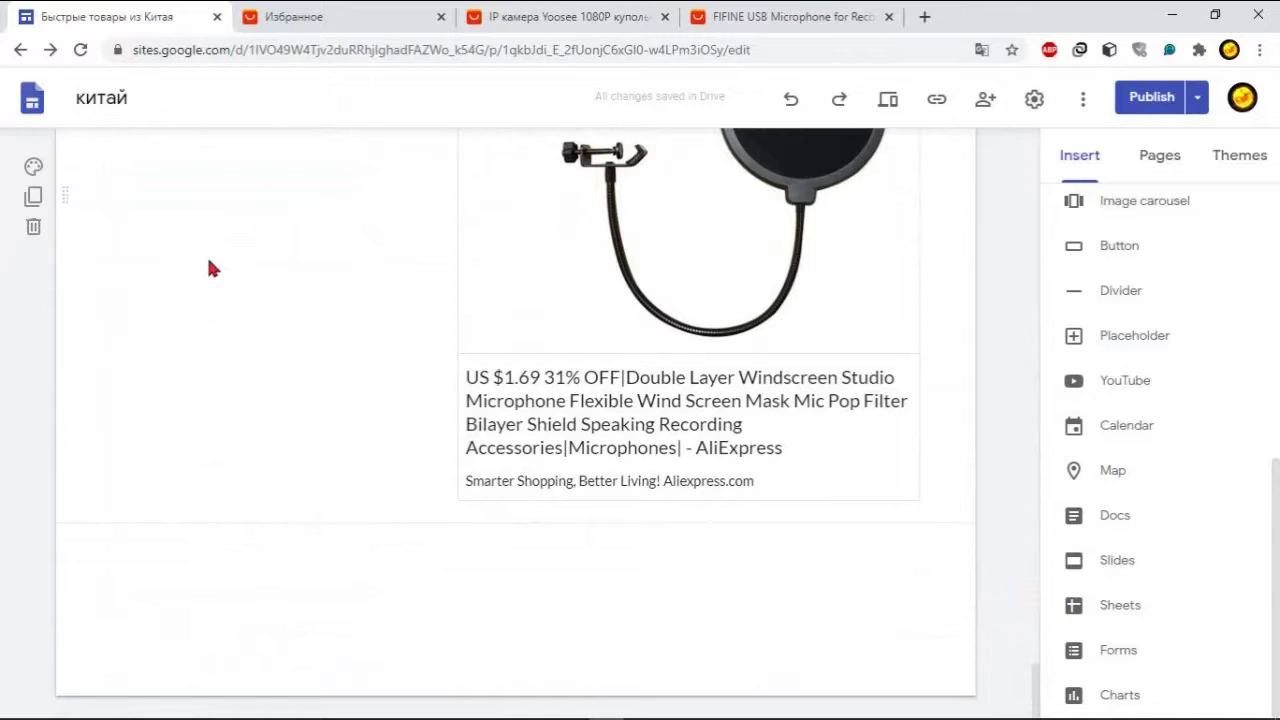
pyautogui.doubleClick(209, 264)
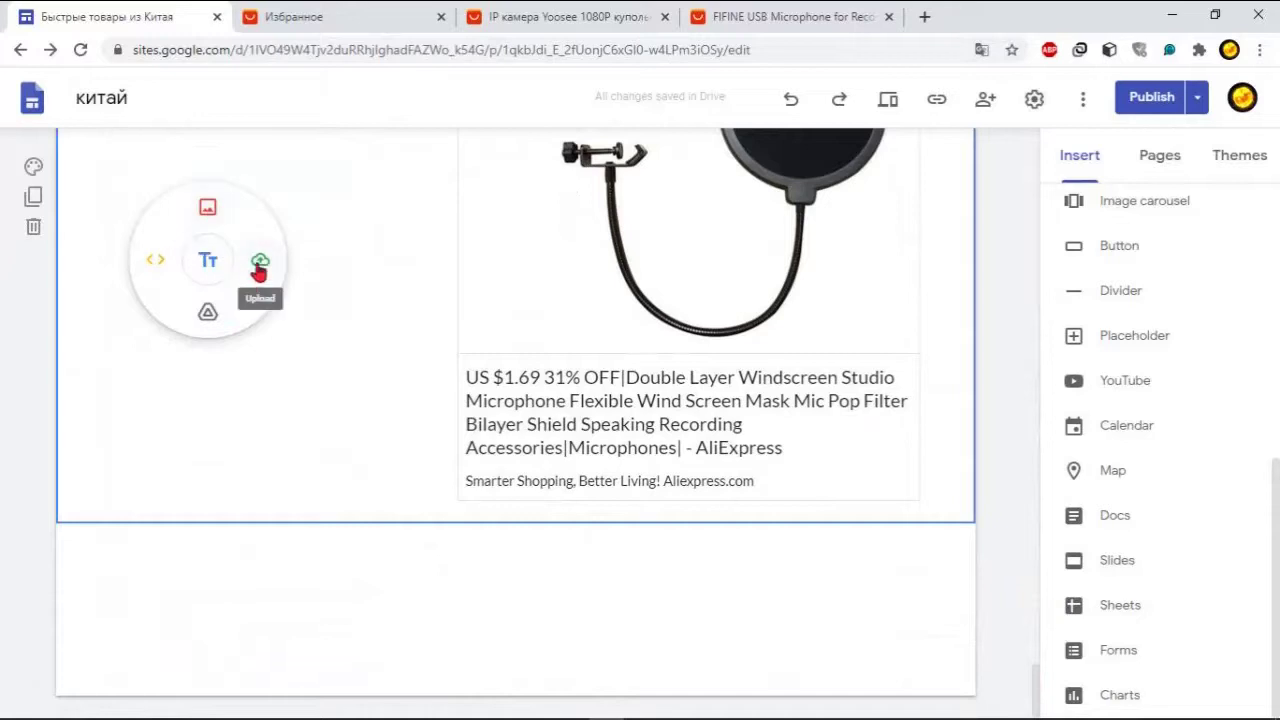
pyautogui.click(155, 265)
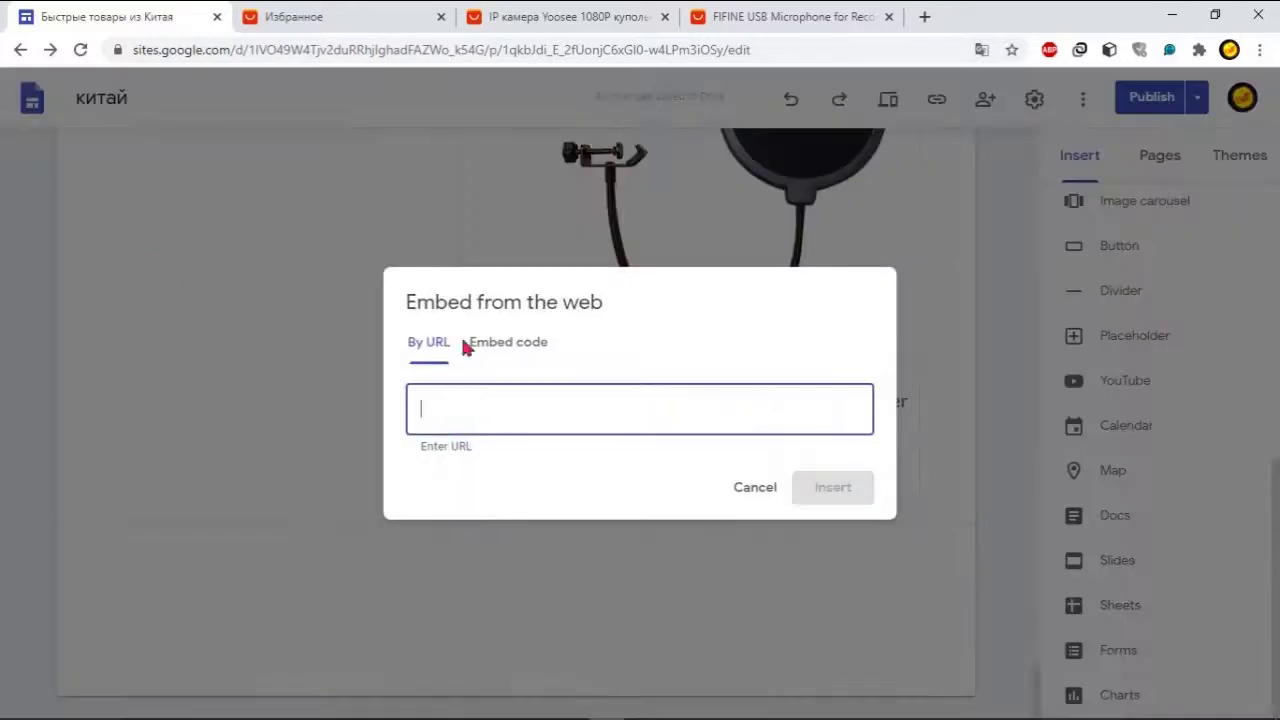
pyautogui.rightClick(477, 413)
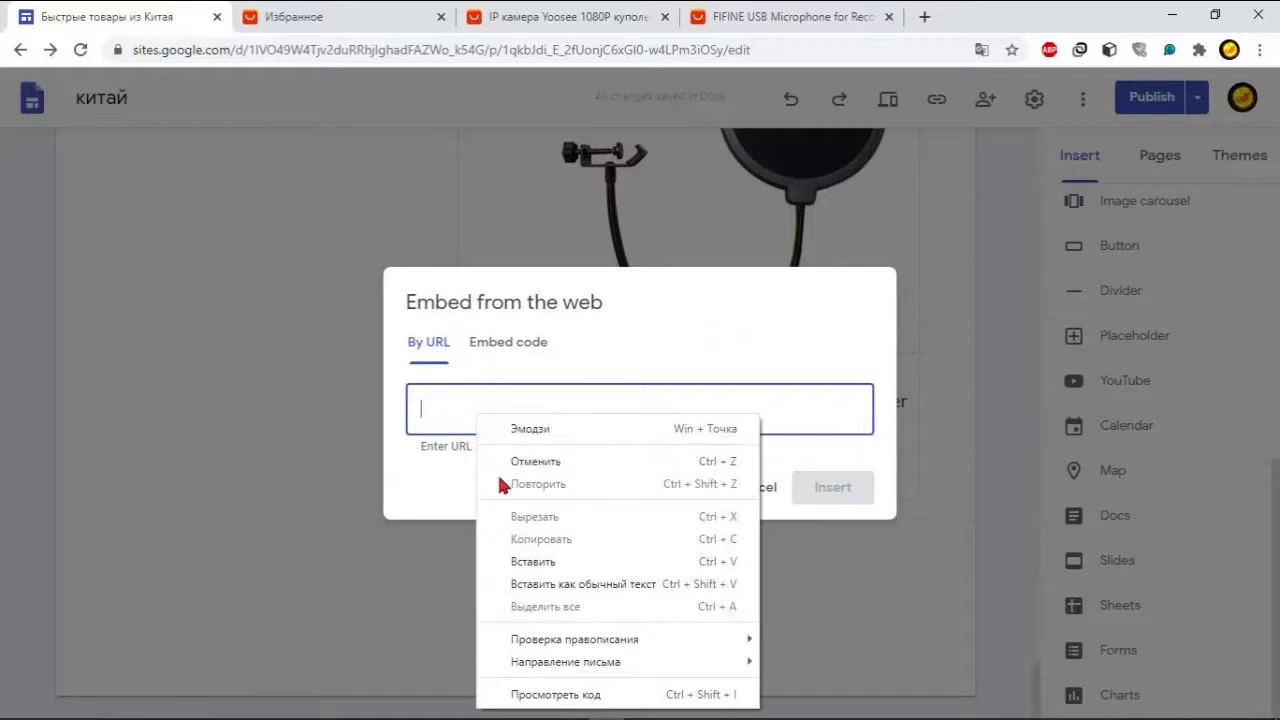
pyautogui.click(577, 563)
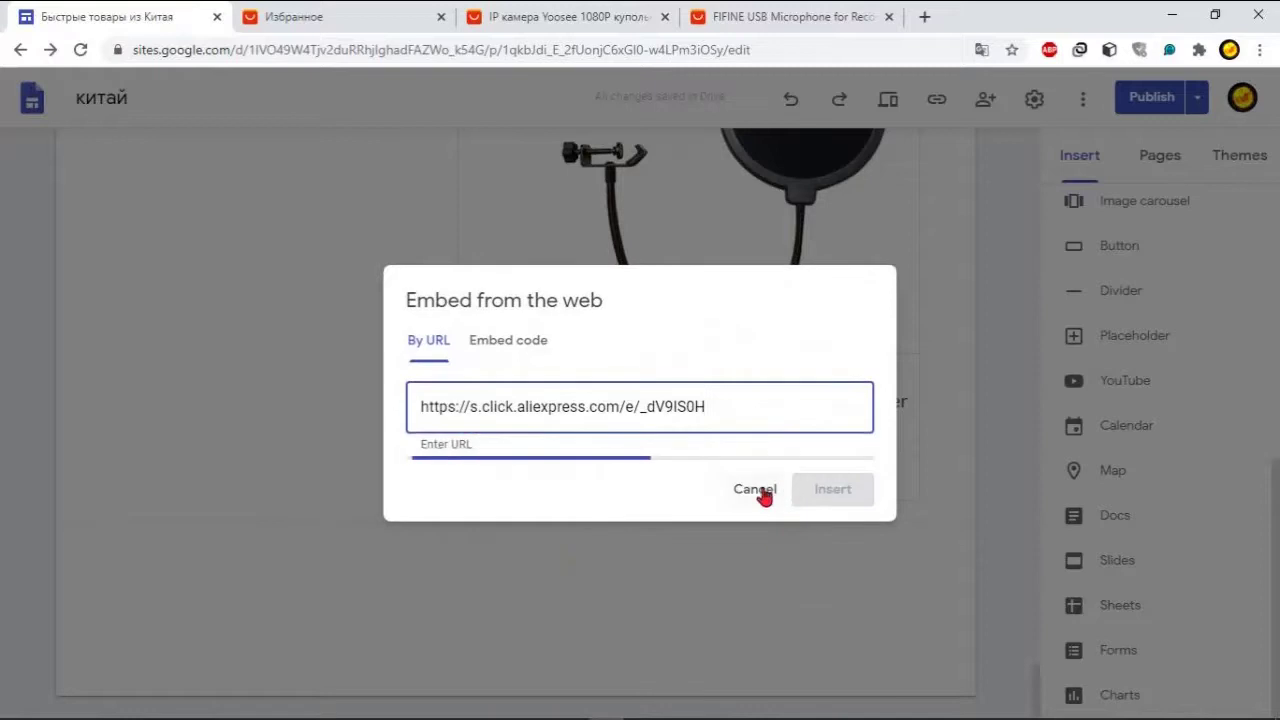
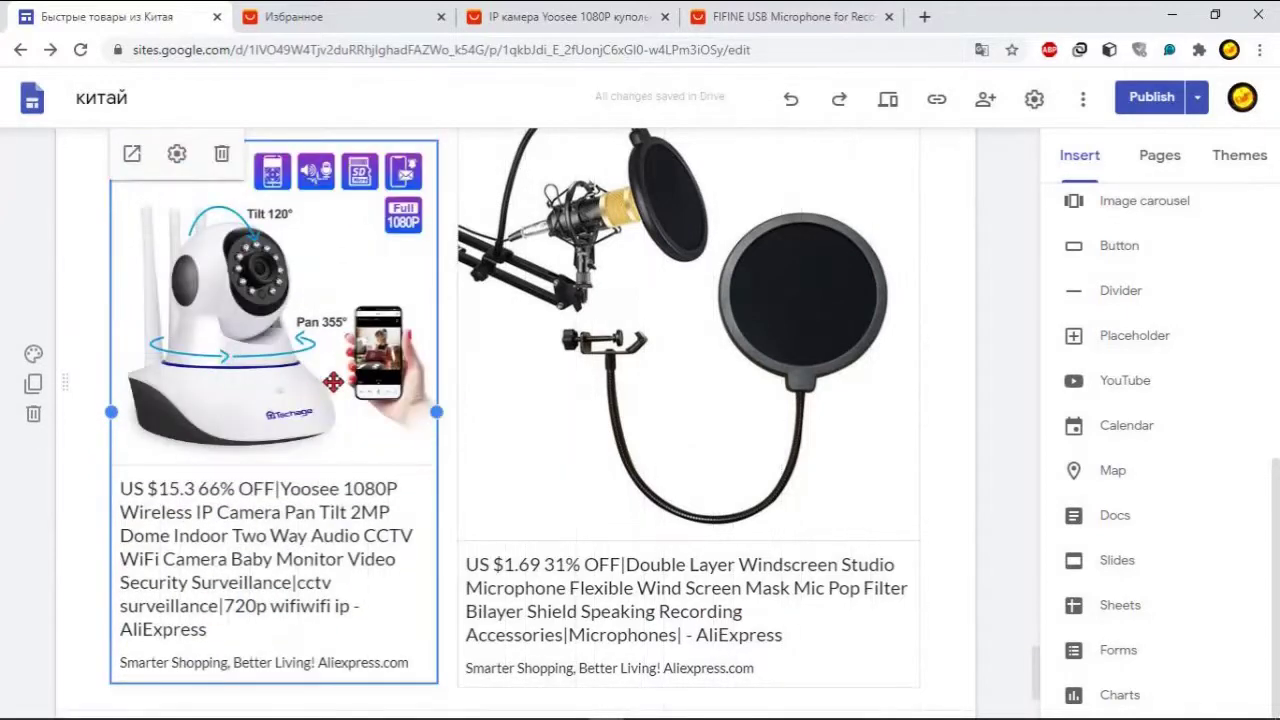
pyautogui.scroll(3, 333, 381)
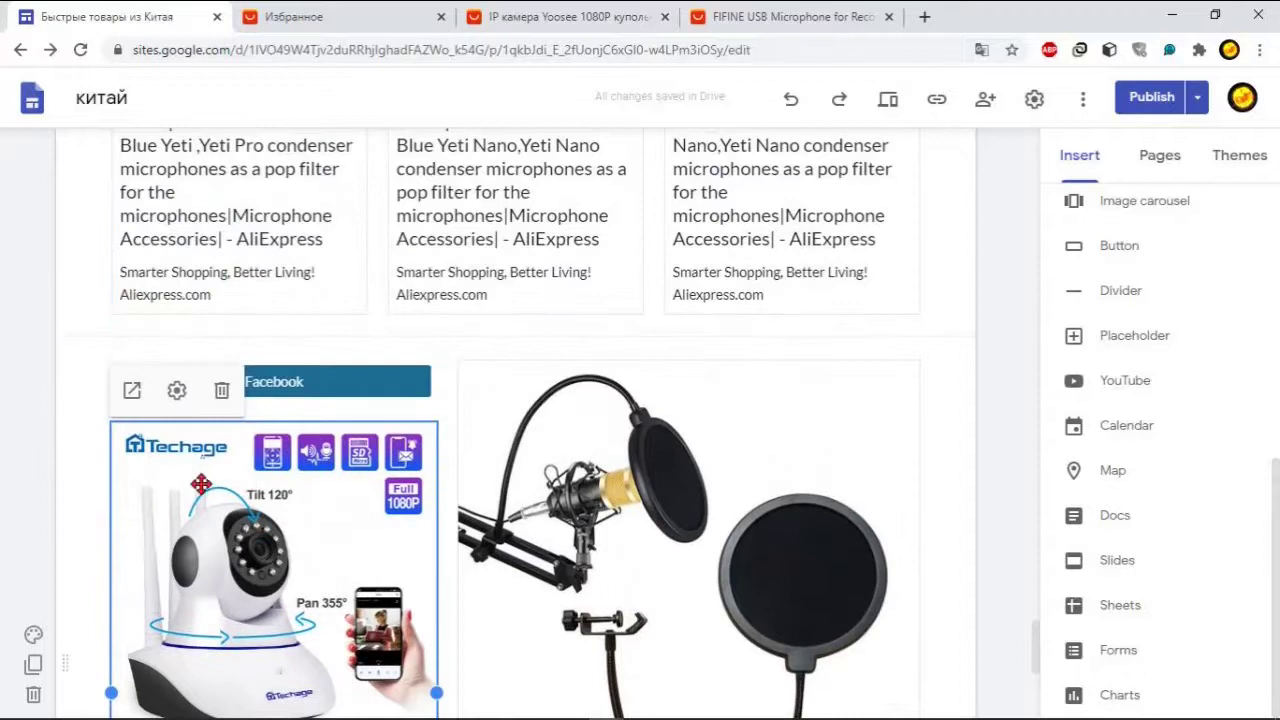
pyautogui.scroll(-2, 596, 430)
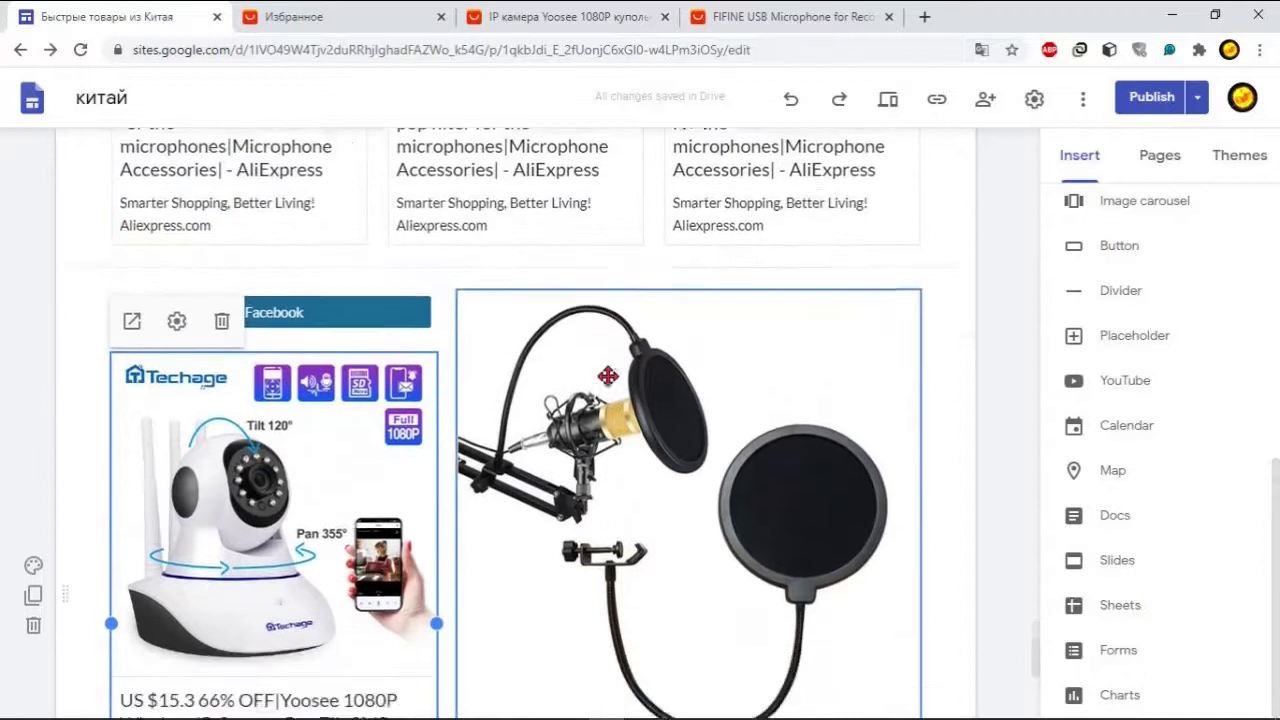
pyautogui.scroll(-2, 595, 500)
# Step: Look over the FIFINE K678 USB microphone's AliExpress page and try to add the microphone to the cart
pyautogui.click(772, 14)
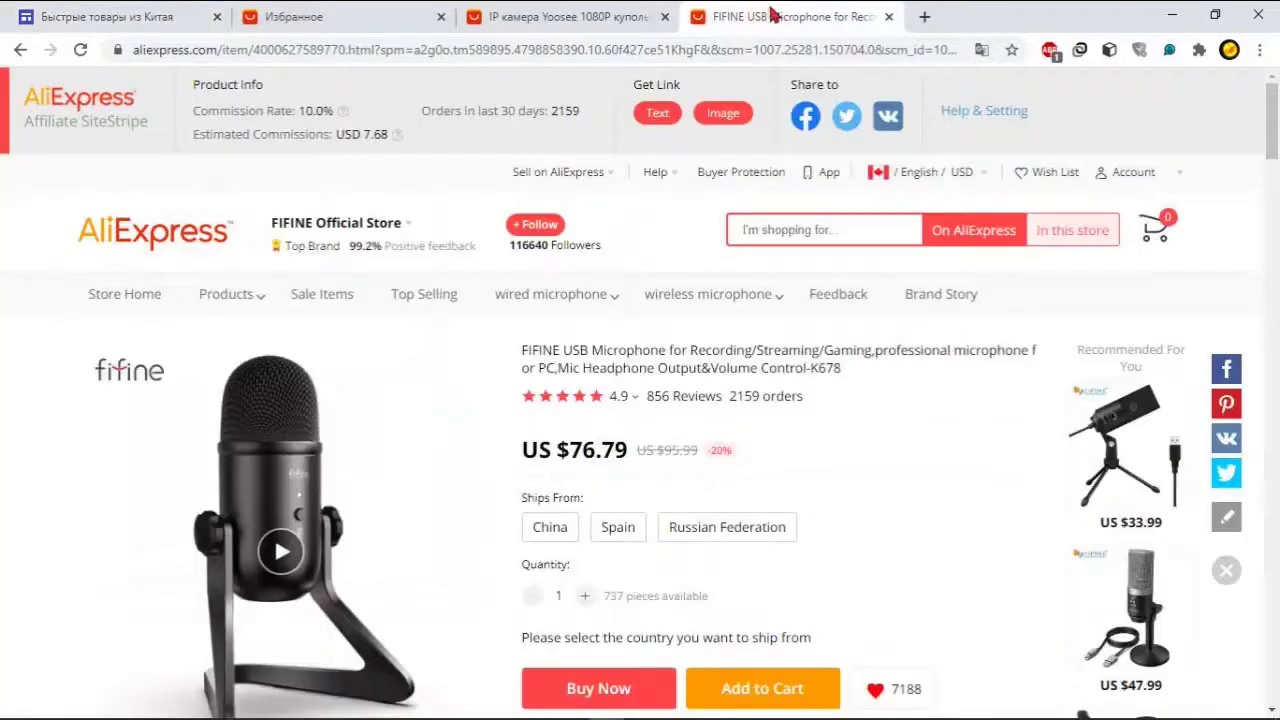
pyautogui.scroll(-2, 816, 408)
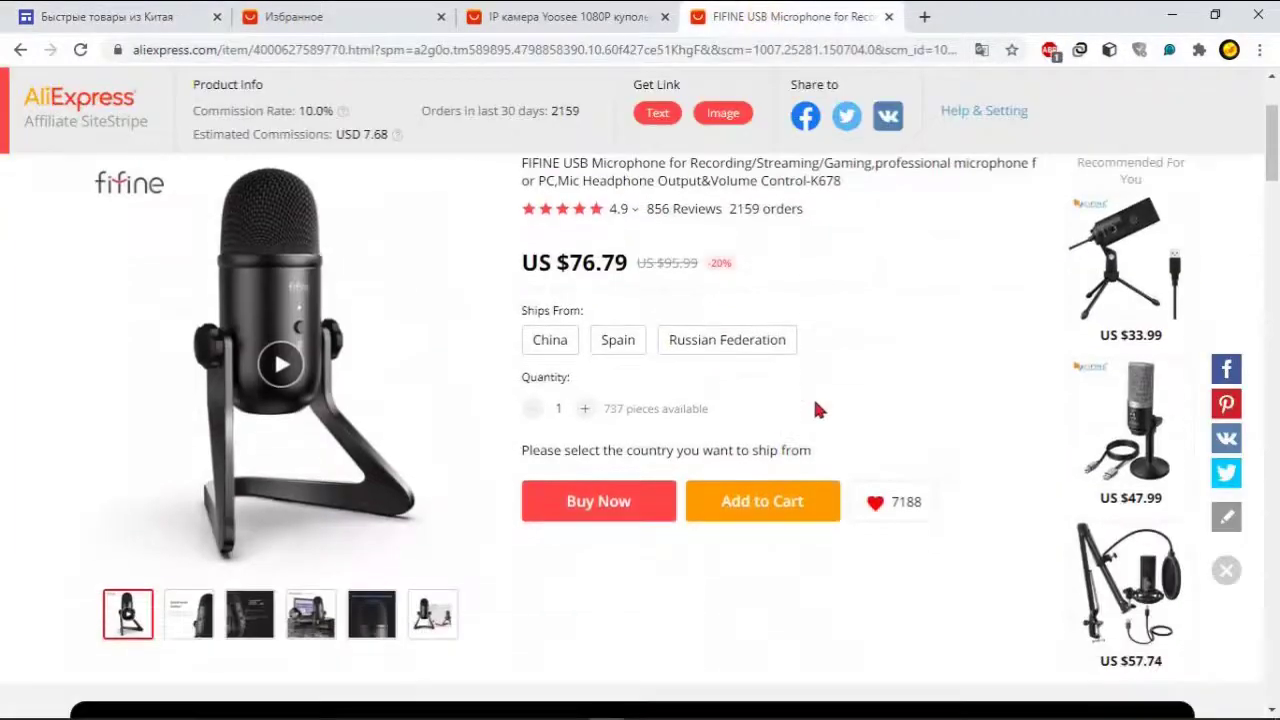
pyautogui.scroll(-1, 1113, 497)
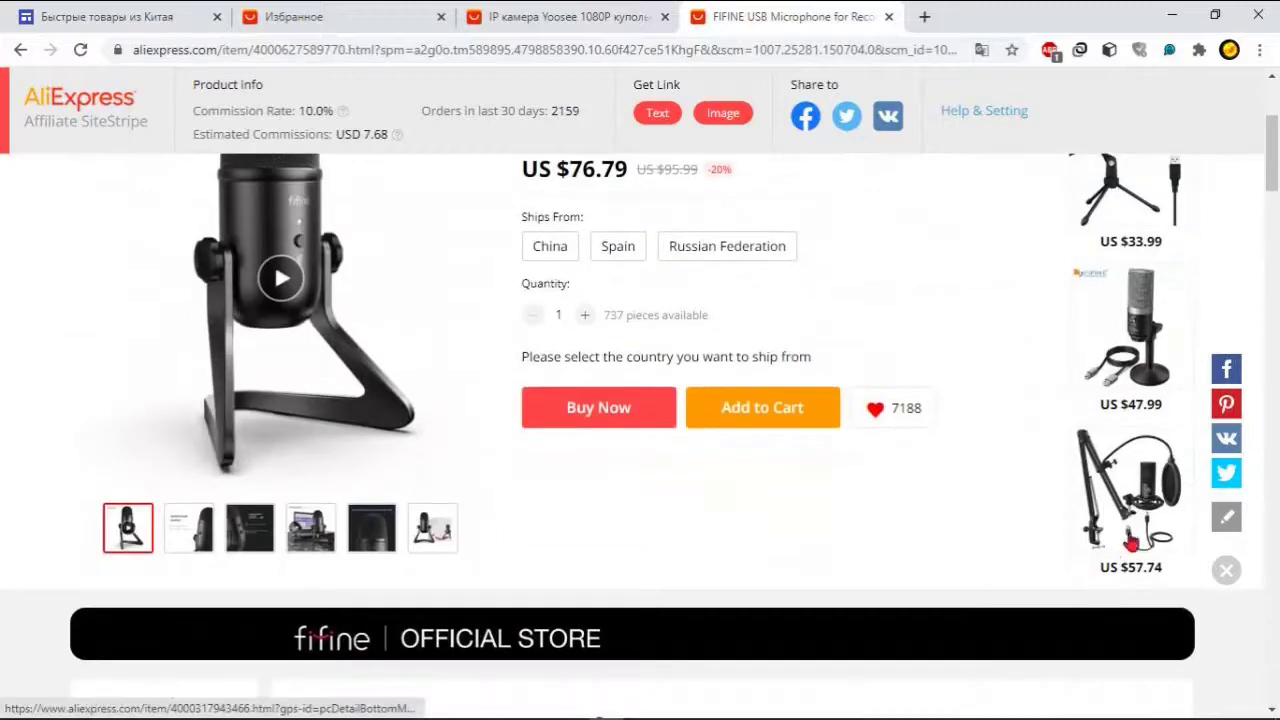
pyautogui.click(751, 405)
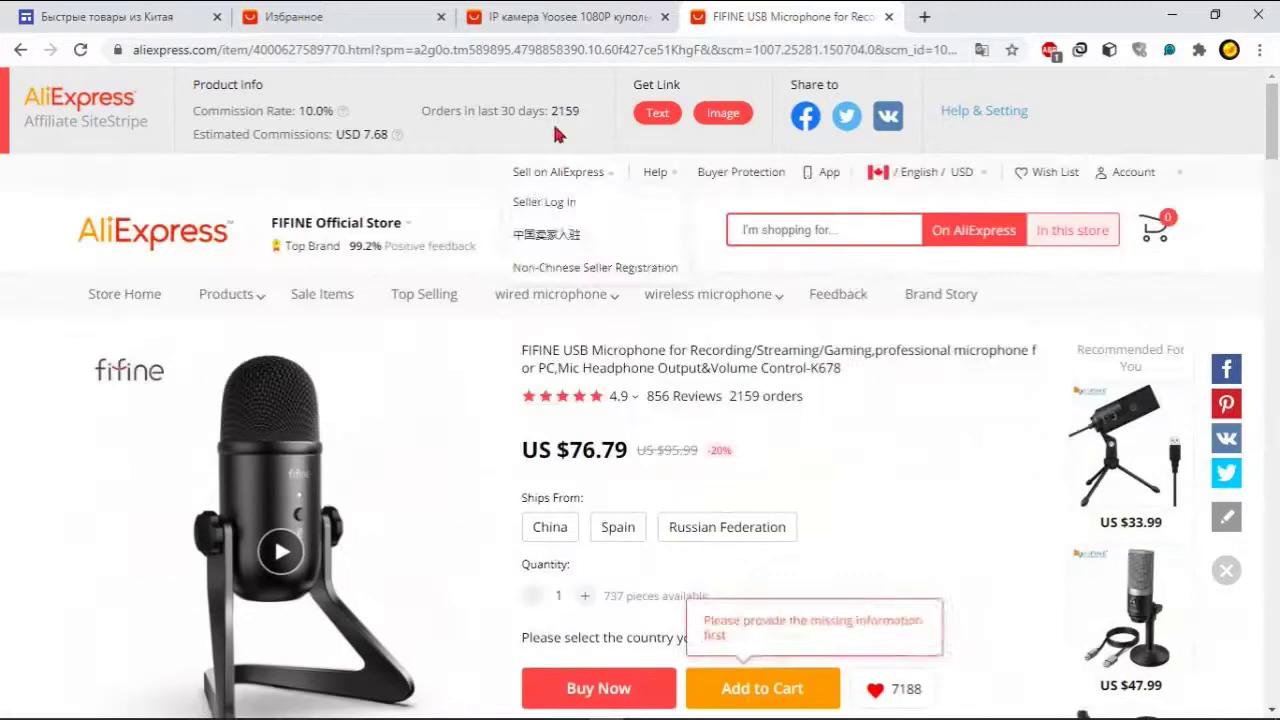
# Step: Open the Techage H.265 8CH 3MP camera system from the AliExpress bestsellers and check its estimated affiliate commissions
pyautogui.click(355, 20)
pyautogui.scroll(3, 645, 498)
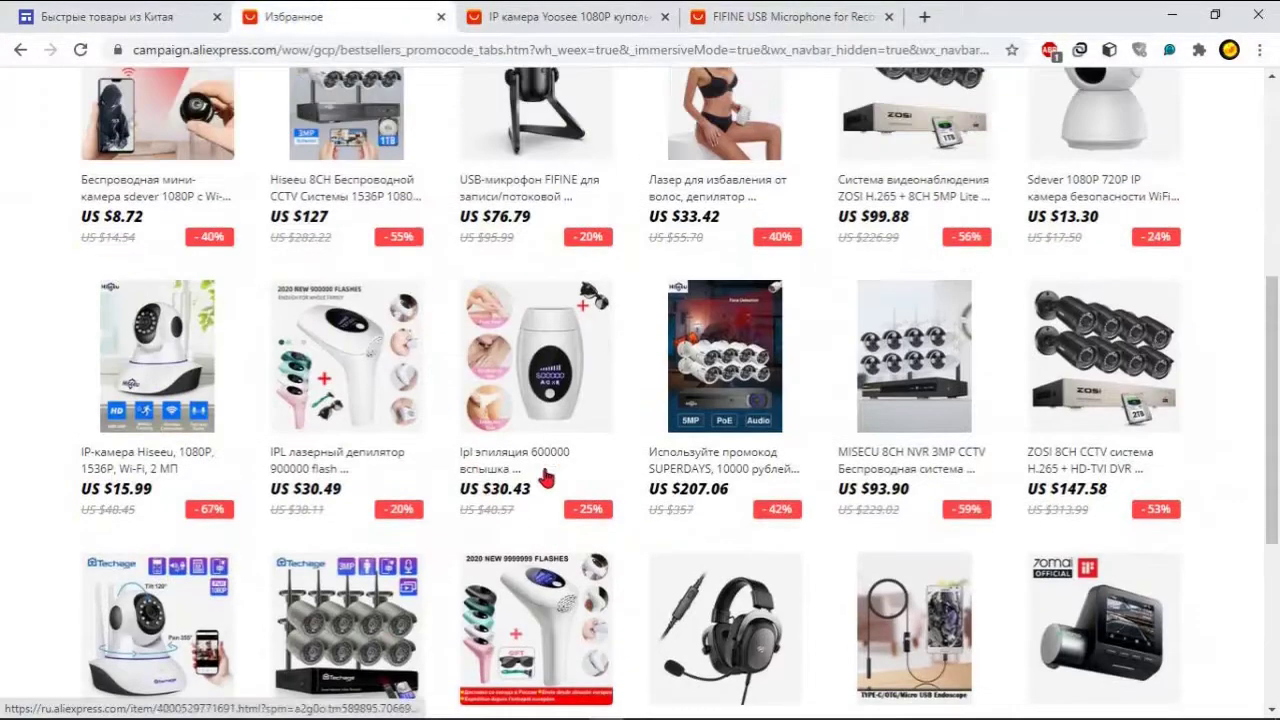
pyautogui.click(345, 625)
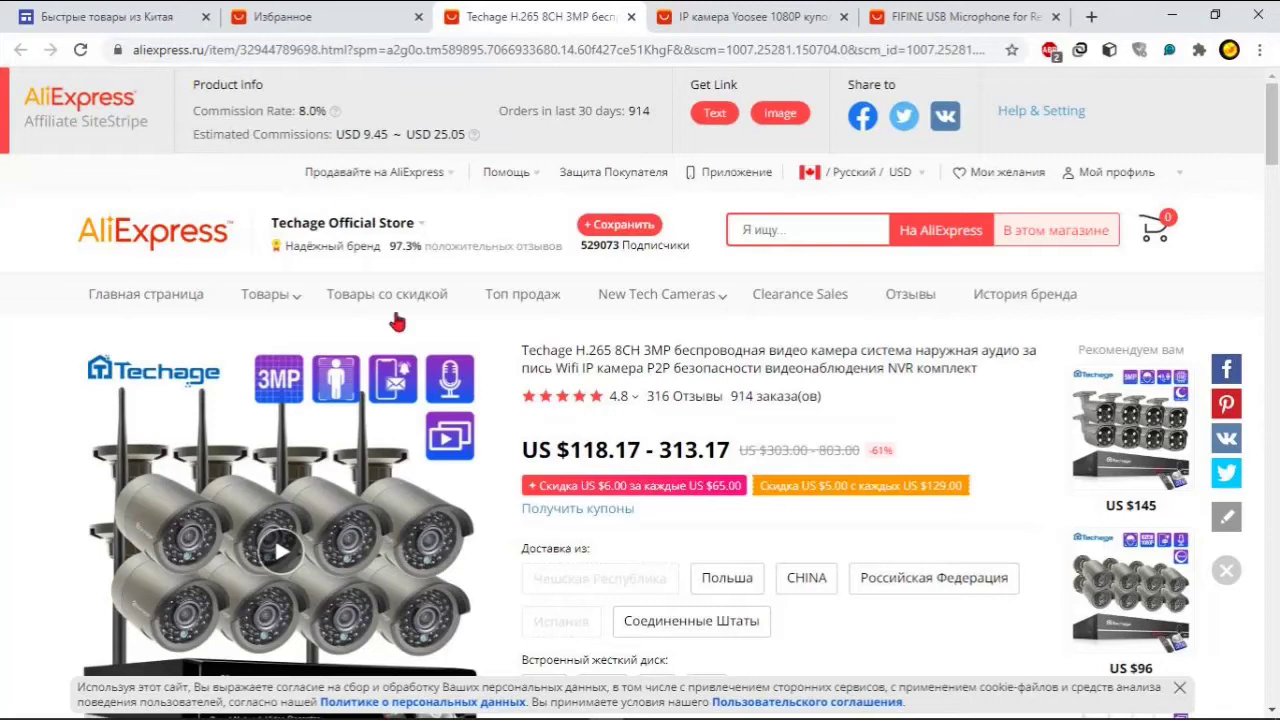
pyautogui.click(360, 133)
pyautogui.moveTo(360, 133); pyautogui.dragTo(470, 137)
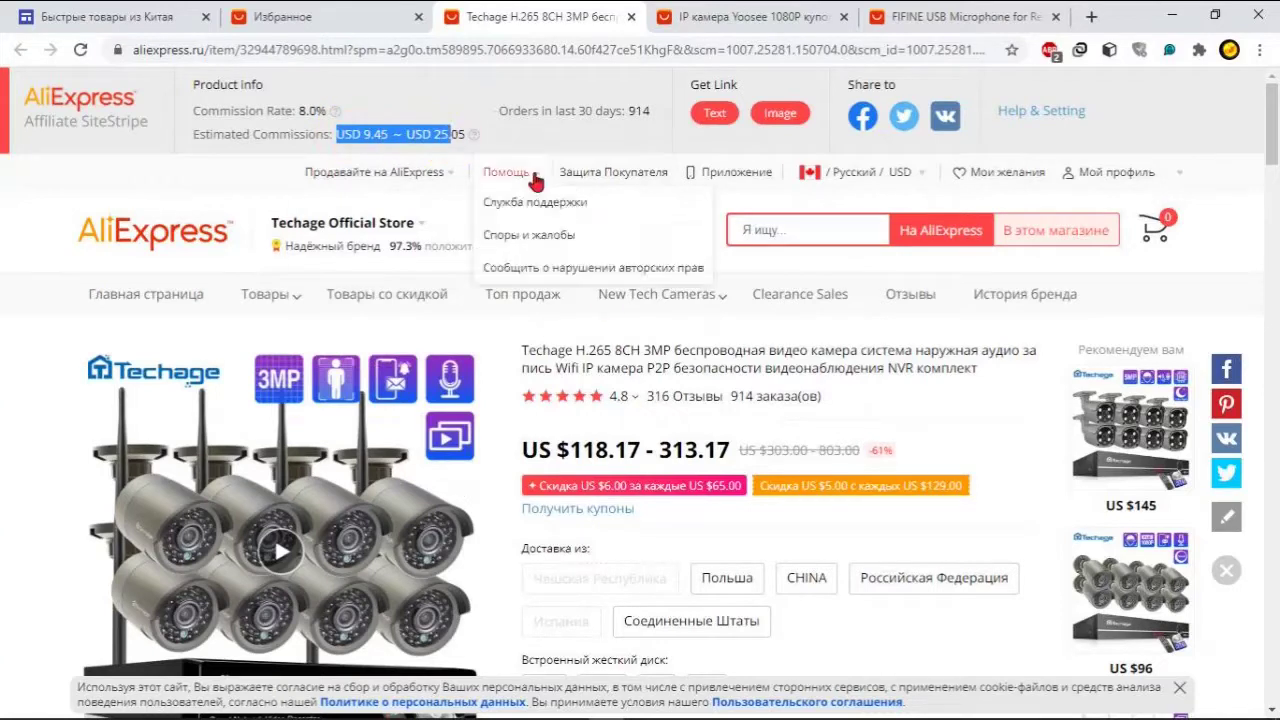
pyautogui.click(452, 100)
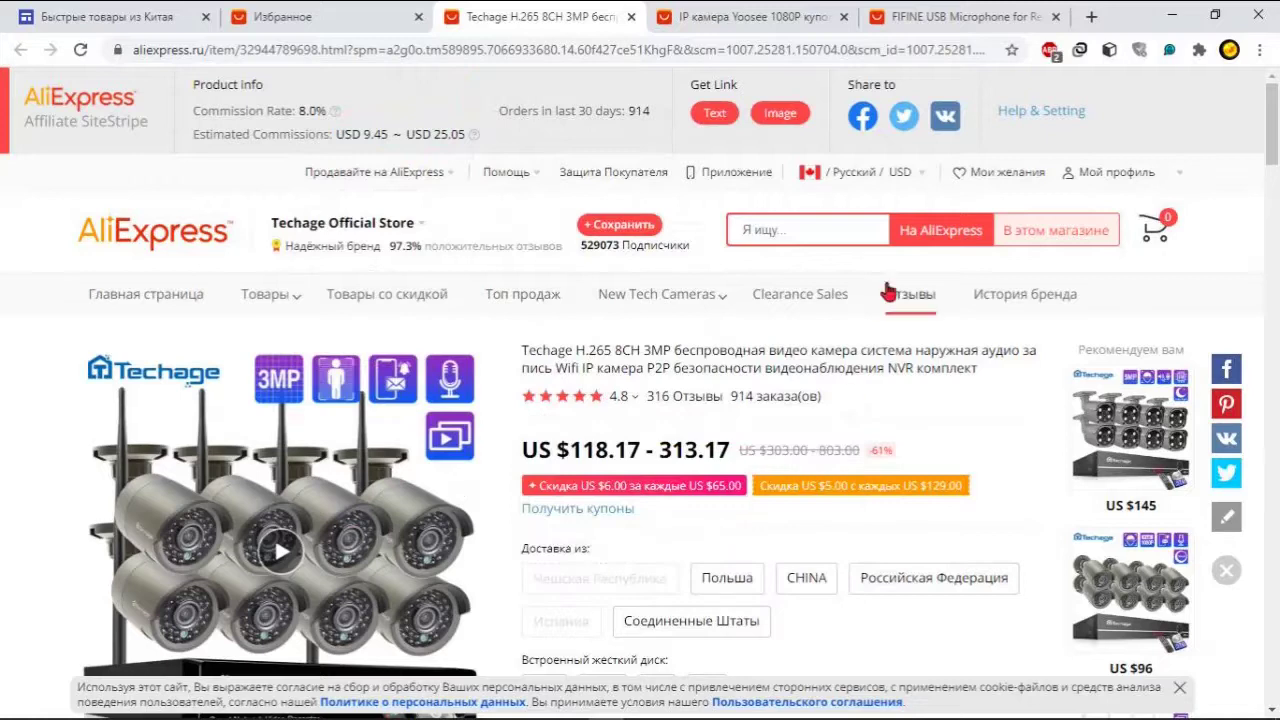
# Step: Generate and copy a small affiliate image link for the Techage 8CH camera system
pyautogui.click(789, 115)
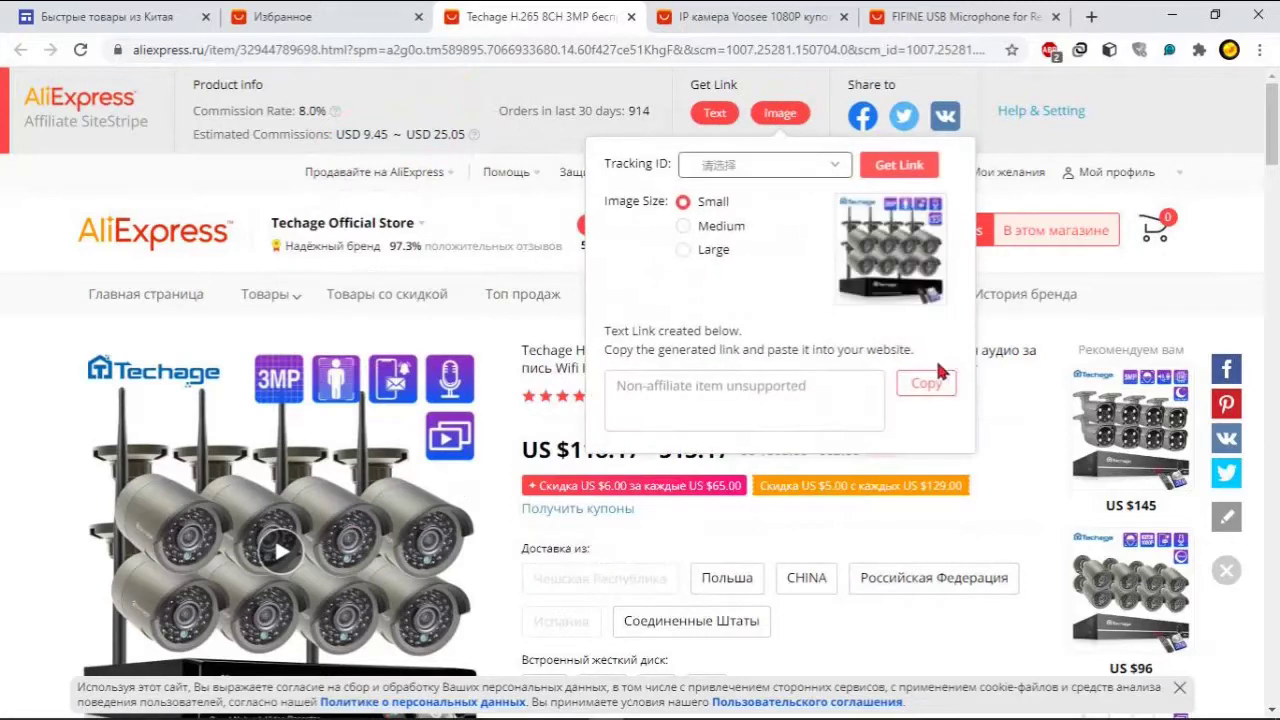
pyautogui.click(906, 168)
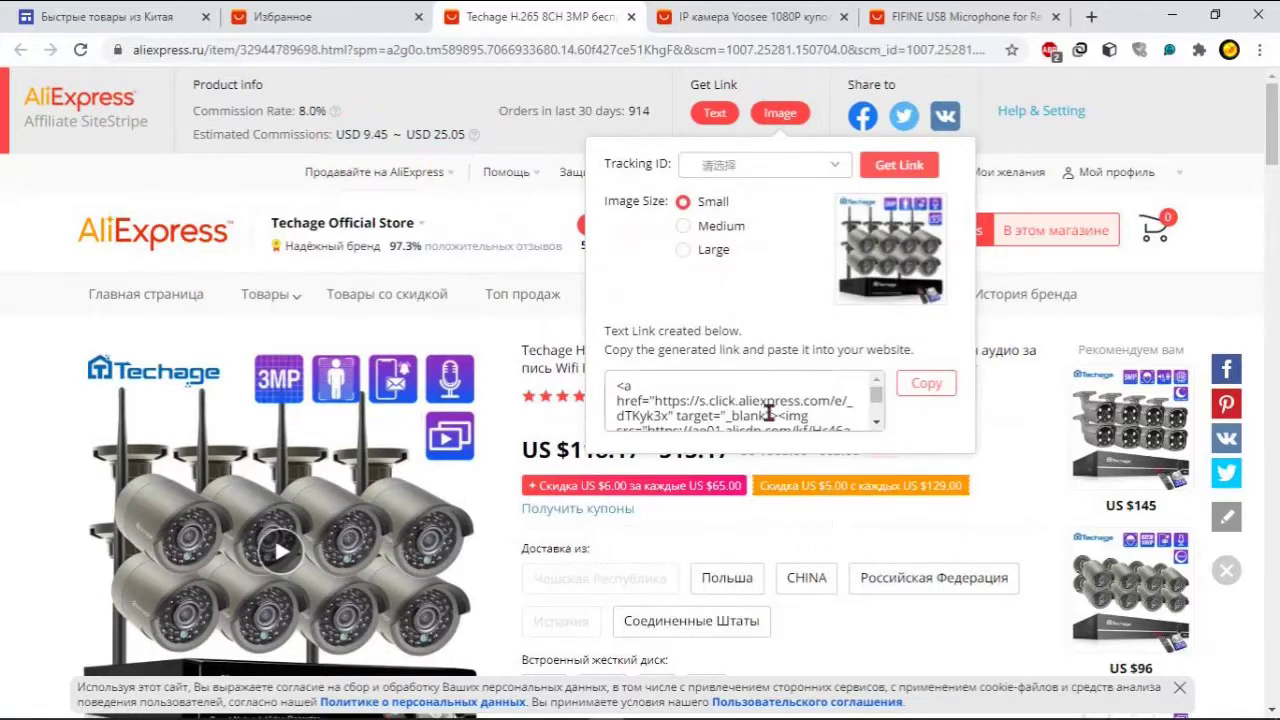
pyautogui.click(926, 385)
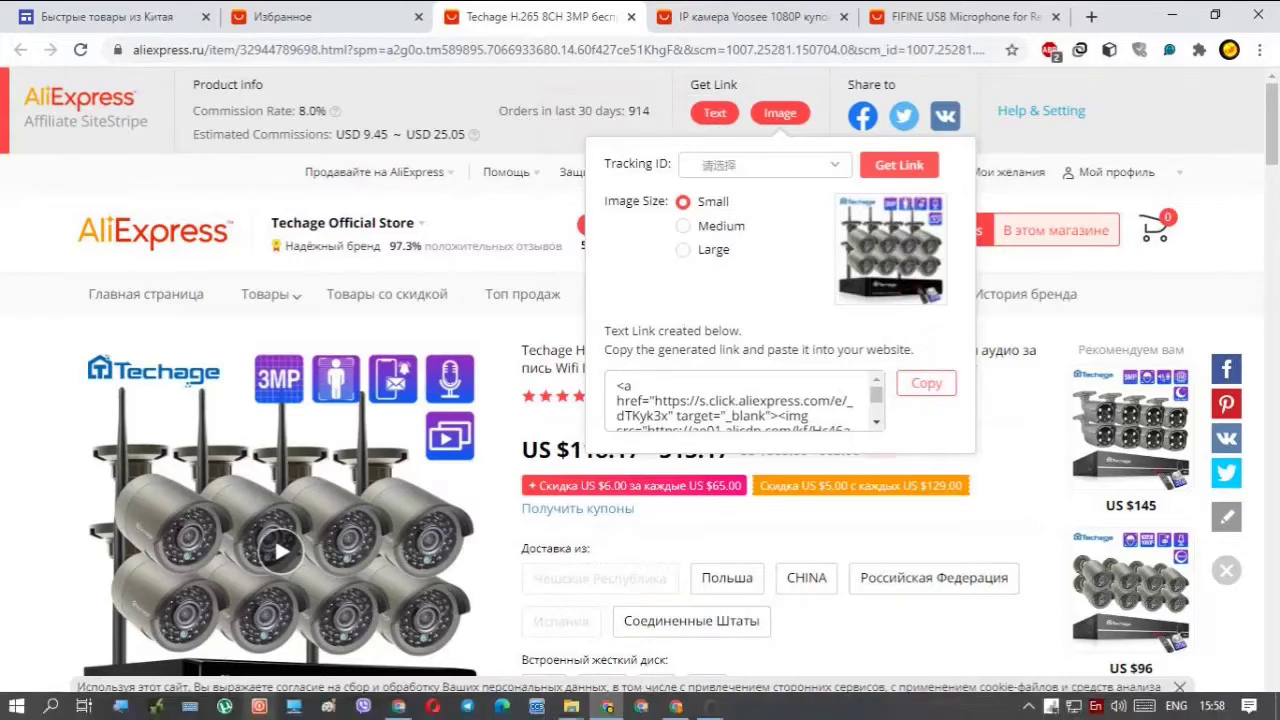
pyautogui.click(140, 14)
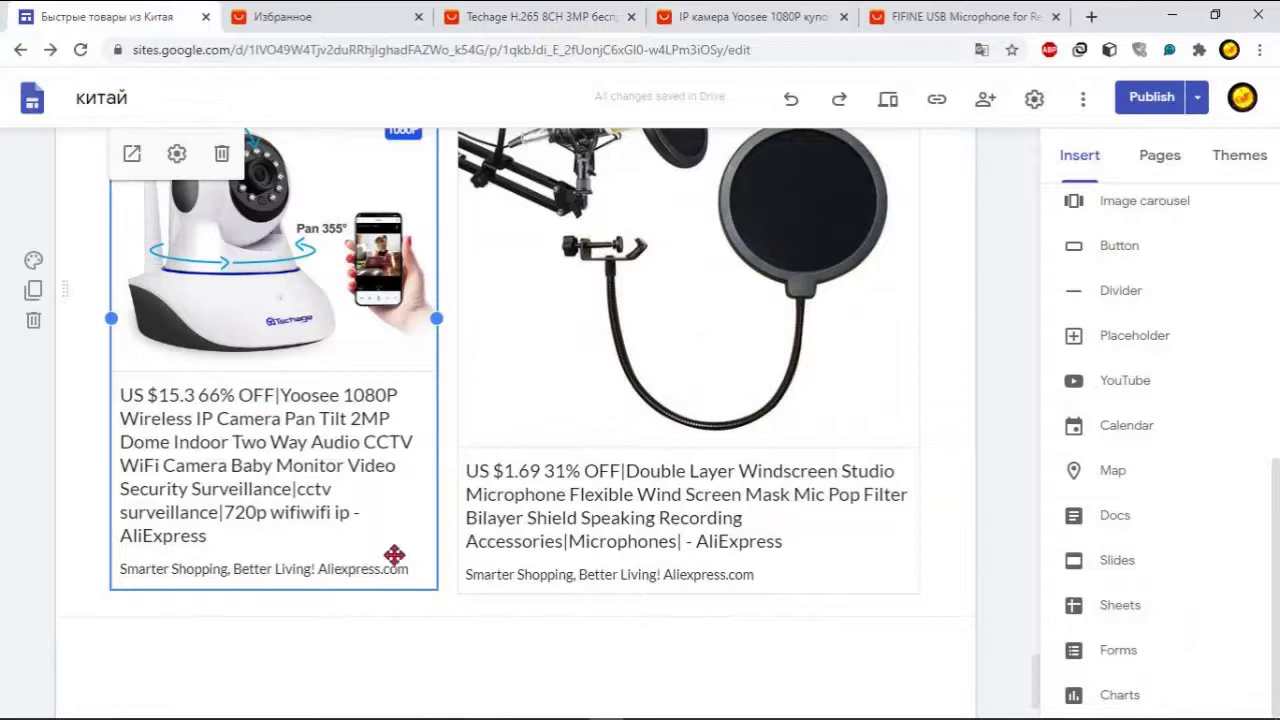
pyautogui.scroll(-1, 395, 555)
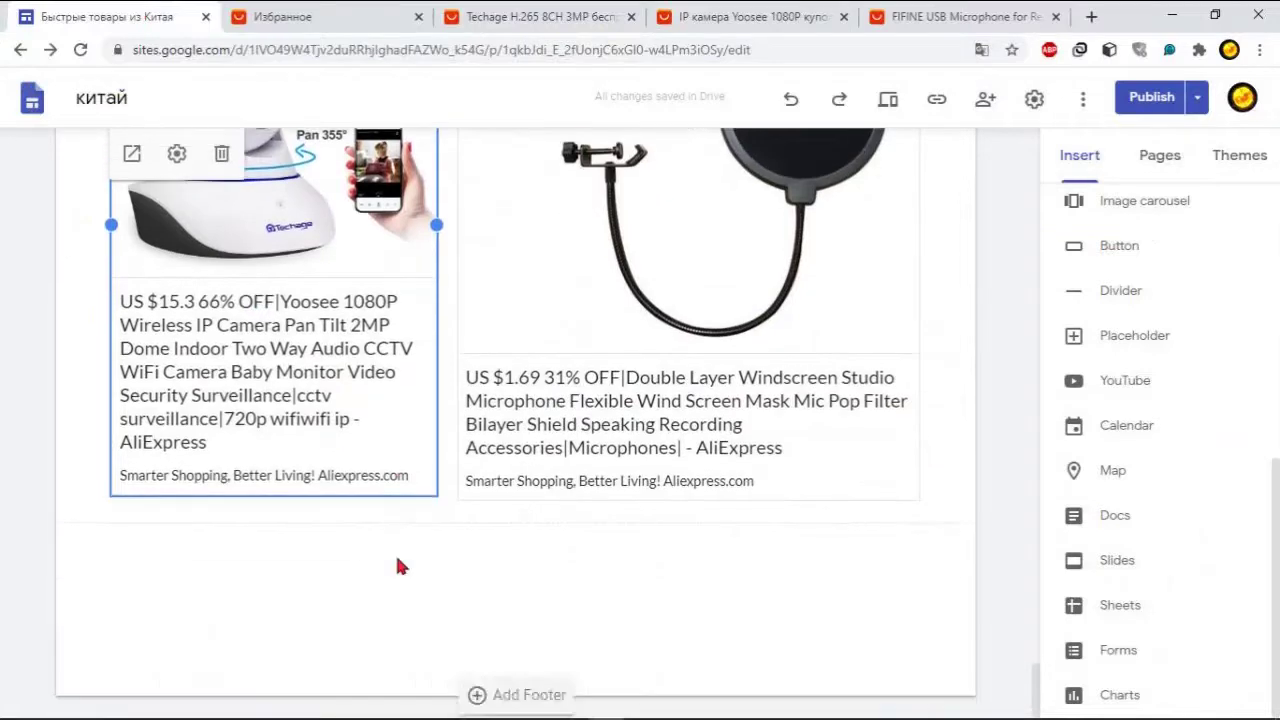
pyautogui.doubleClick(163, 576)
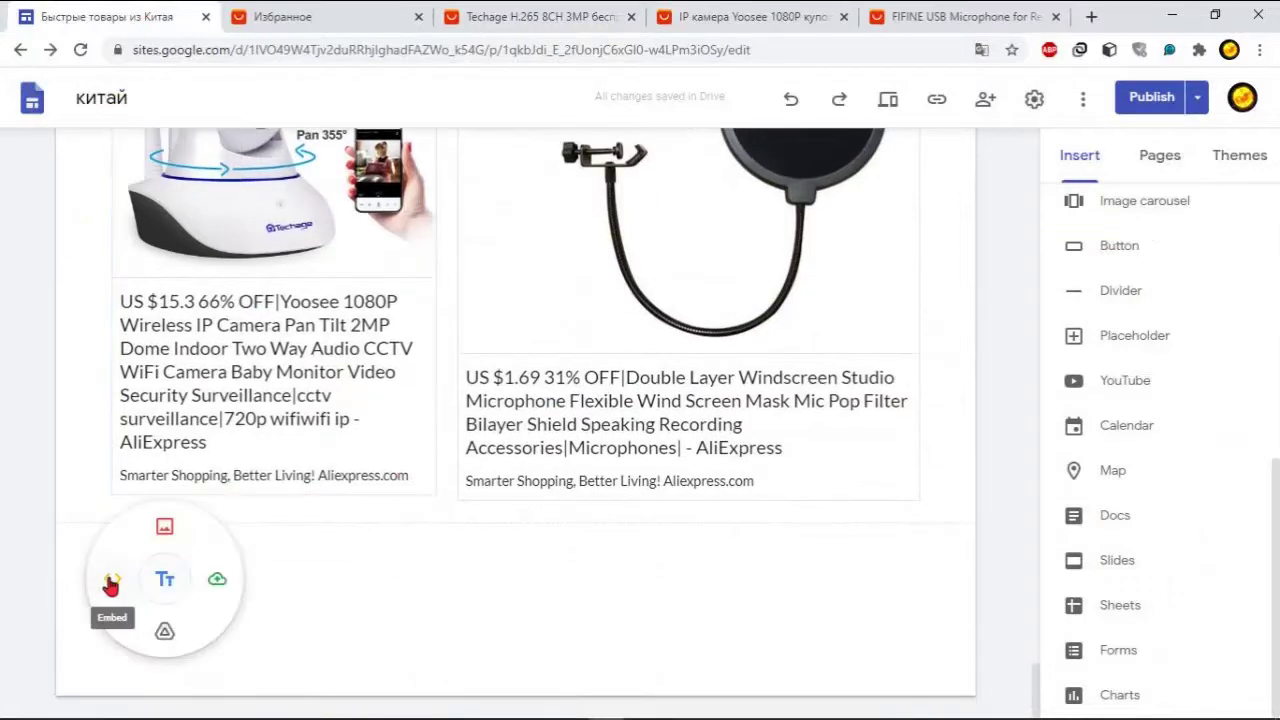
pyautogui.click(111, 584)
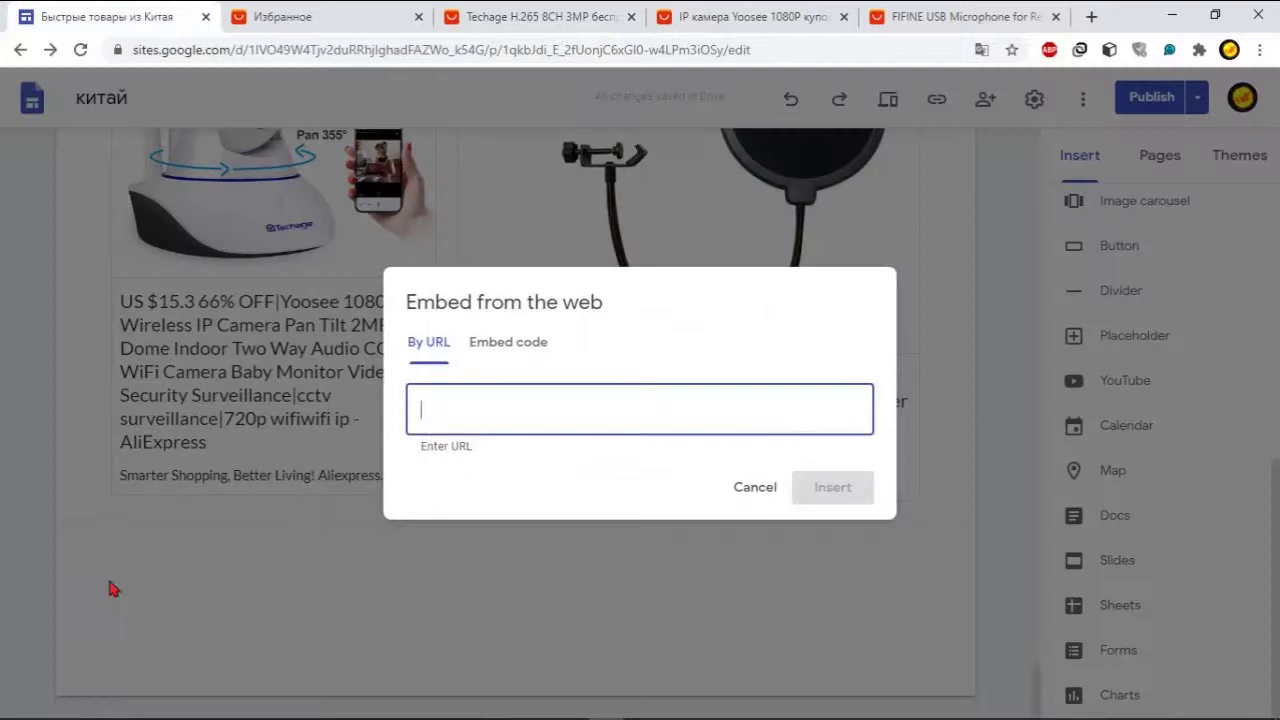
pyautogui.rightClick(456, 409)
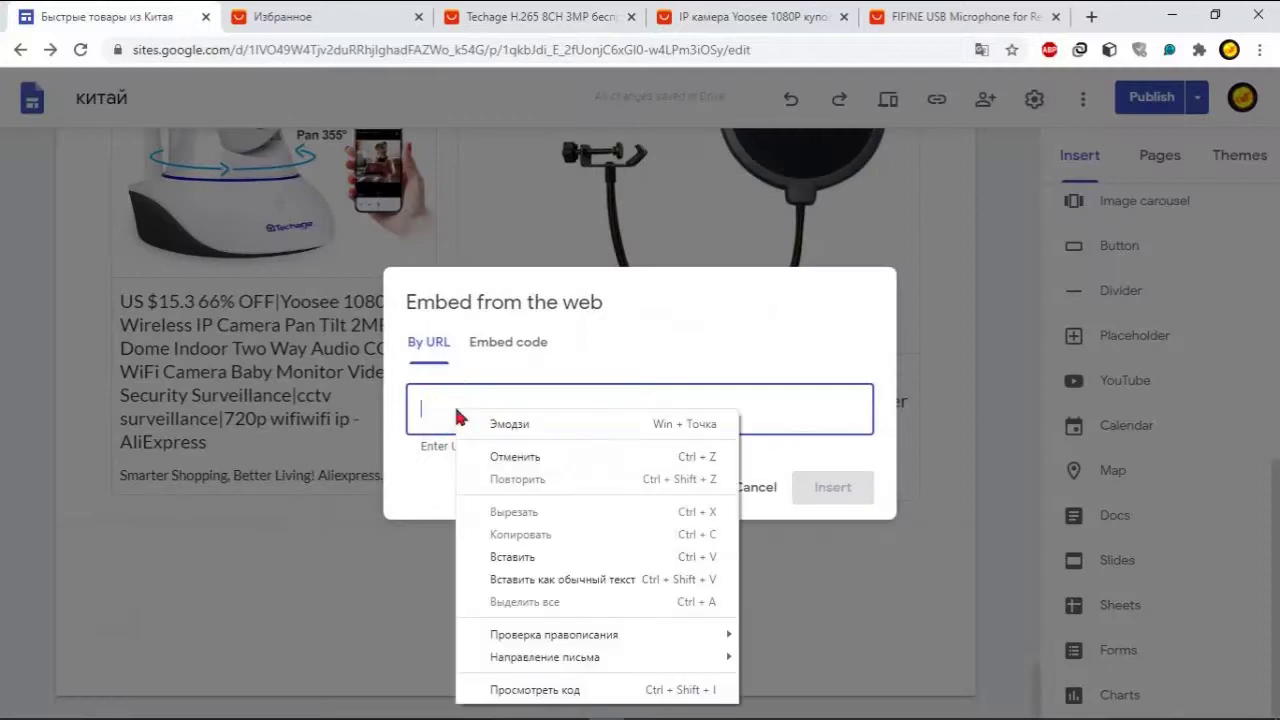
pyautogui.click(497, 557)
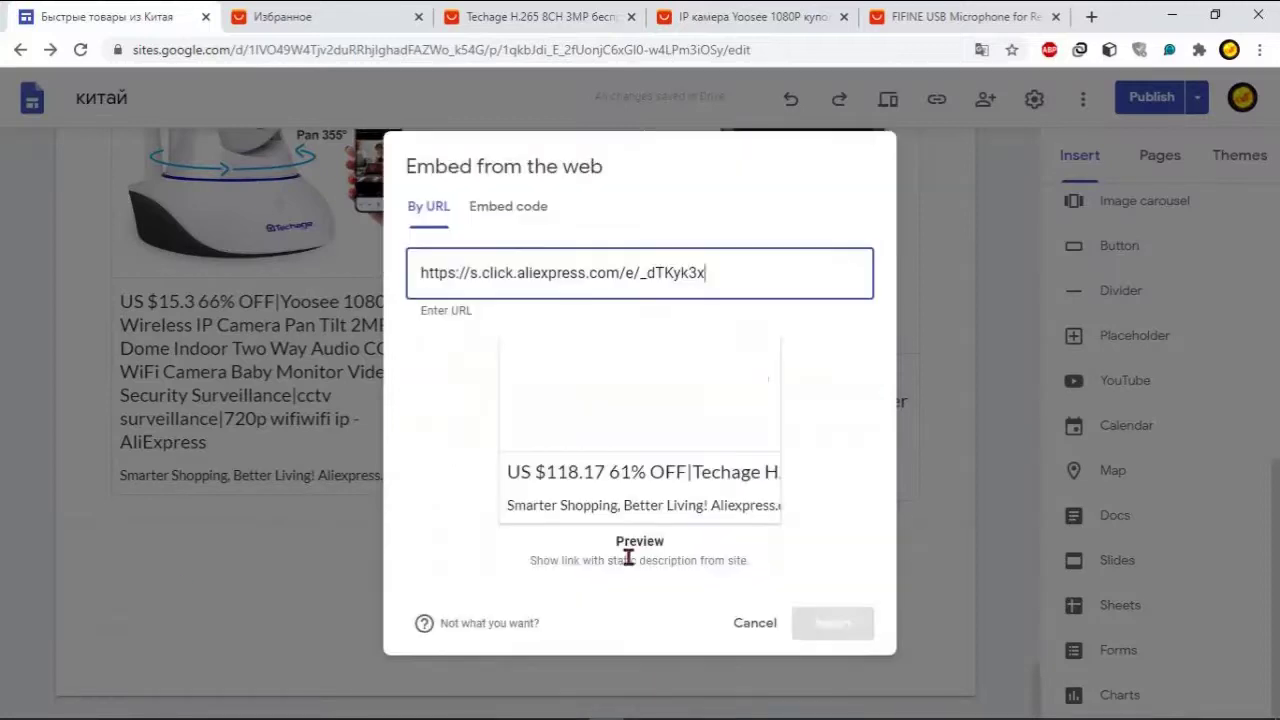
pyautogui.click(843, 633)
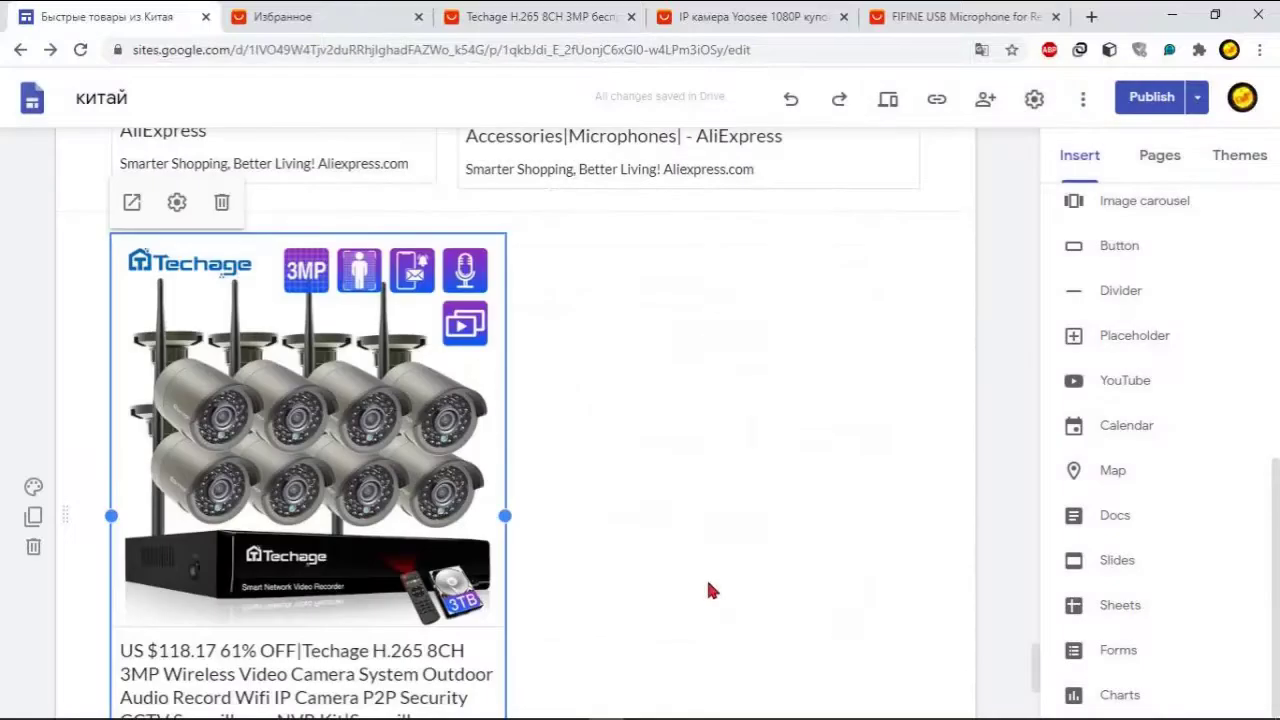
# Step: Review the embedded Techage camera system card and the other AliExpress product cards across the site page
pyautogui.scroll(-3, 708, 589)
pyautogui.scroll(3, 708, 589)
pyautogui.scroll(5, 708, 590)
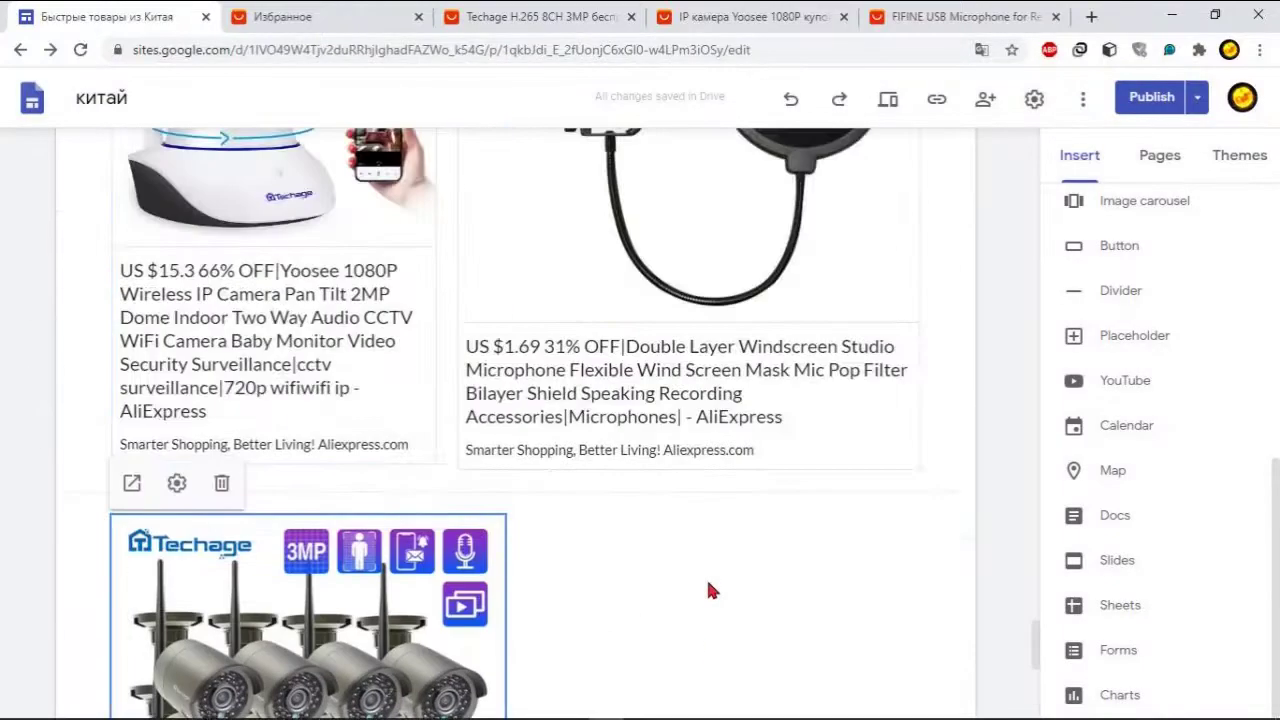
pyautogui.scroll(-2, 712, 597)
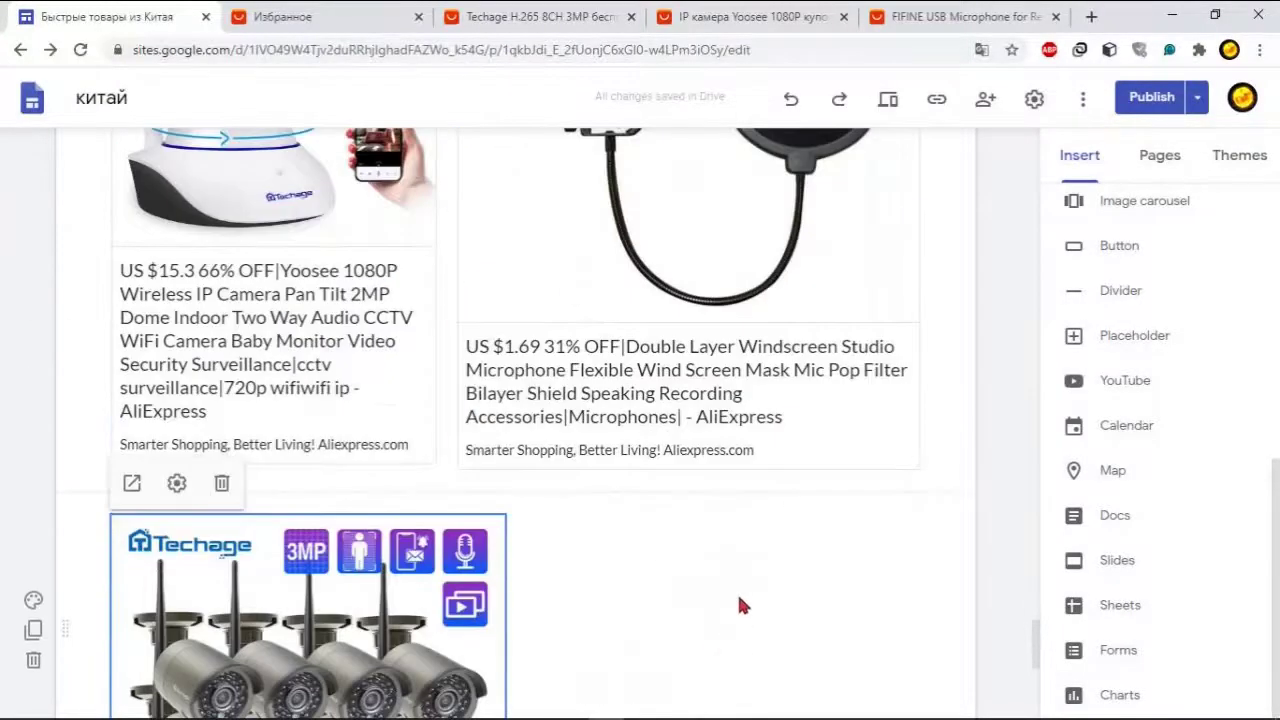
pyautogui.scroll(-5, 740, 603)
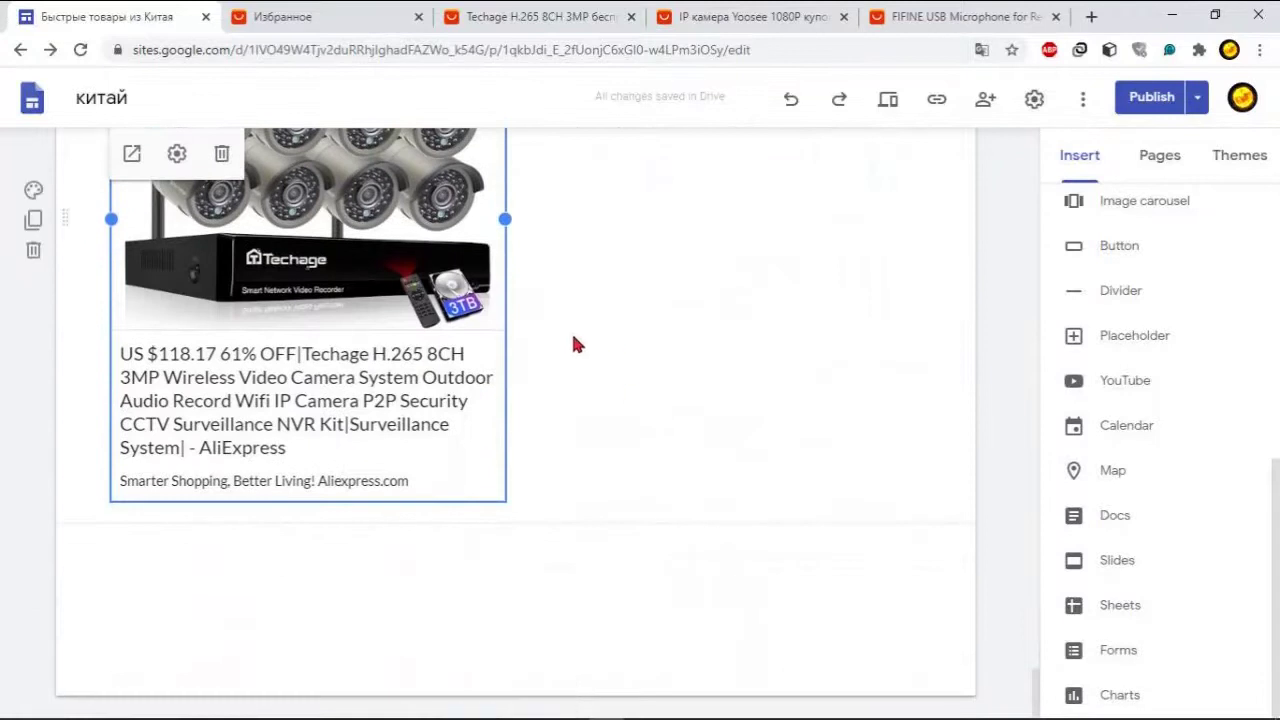
pyautogui.scroll(2, 575, 343)
pyautogui.scroll(3, 731, 486)
pyautogui.scroll(-12, 733, 475)
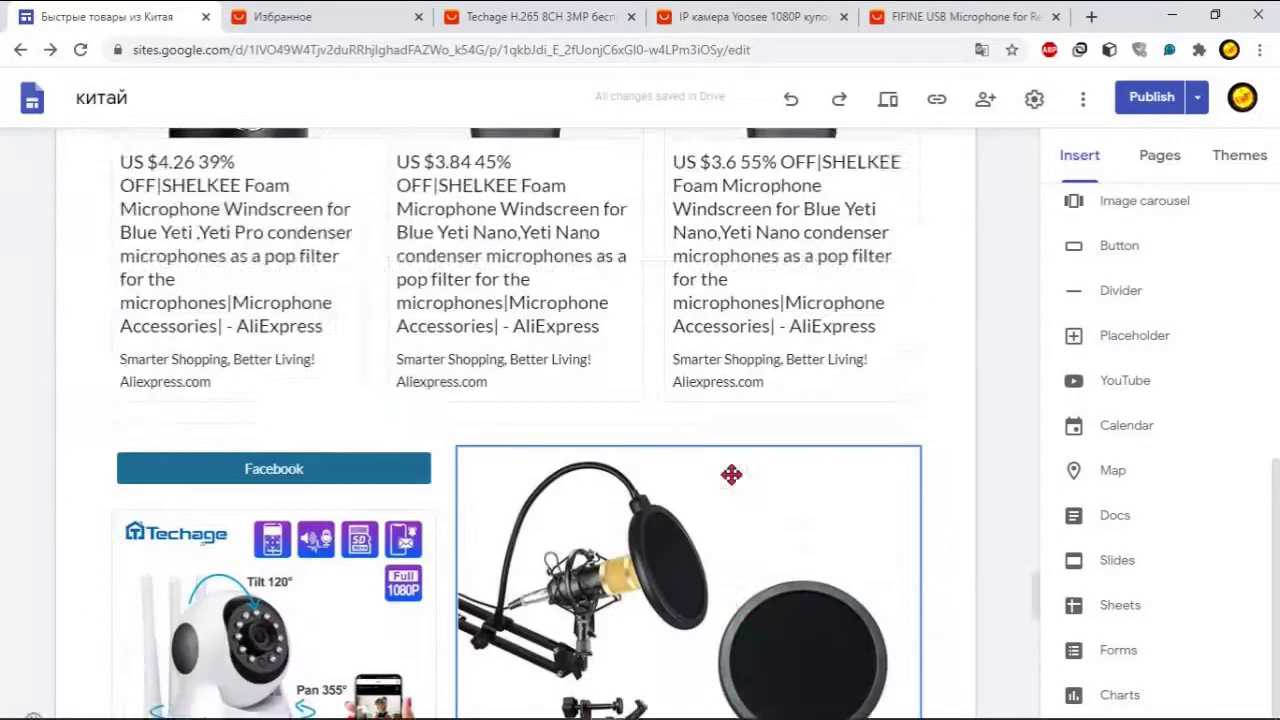
pyautogui.scroll(7, 735, 478)
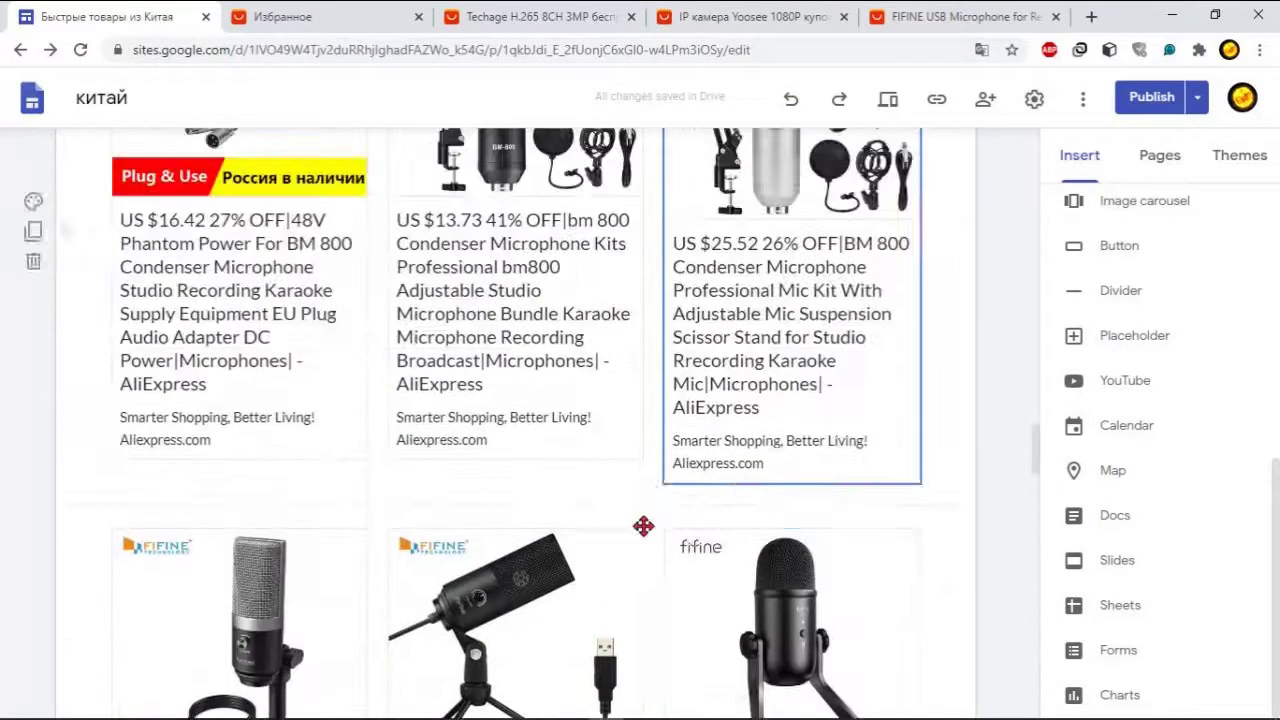
pyautogui.scroll(6, 535, 403)
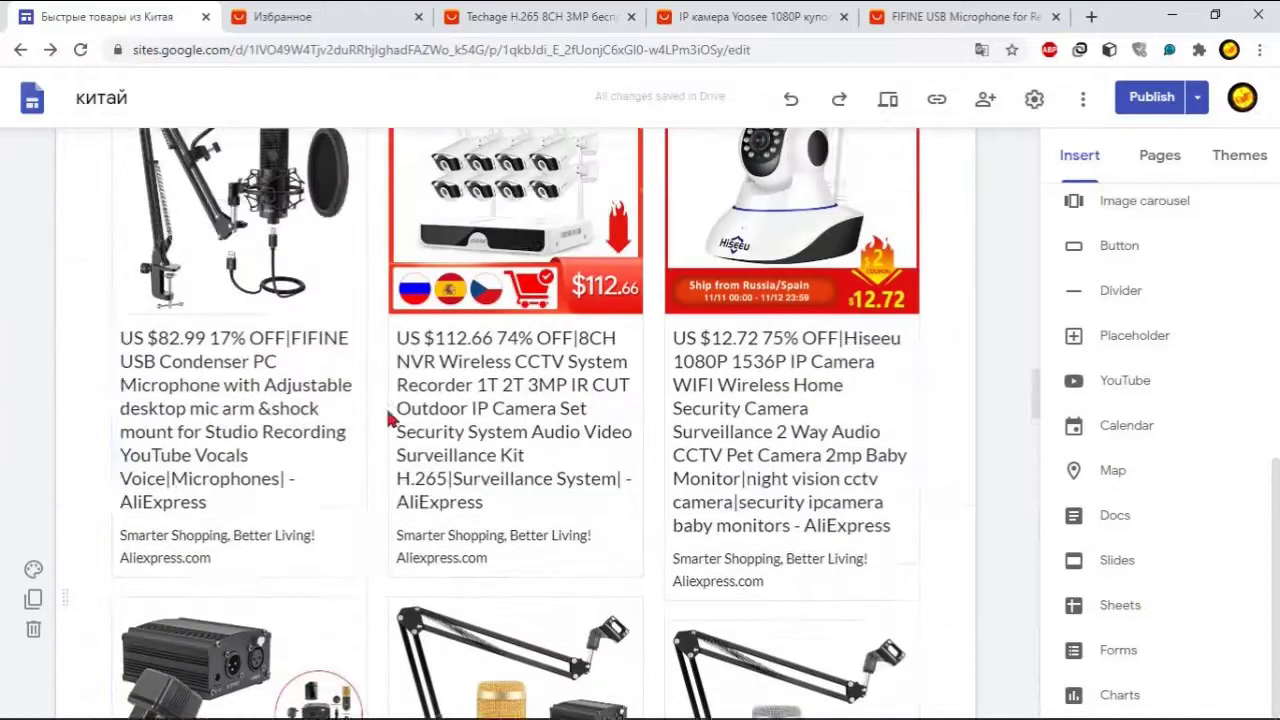
# Step: Look over the FIFINE microphone and SDETER mini camera cards in the upper rows of the site page
pyautogui.scroll(6, 359, 446)
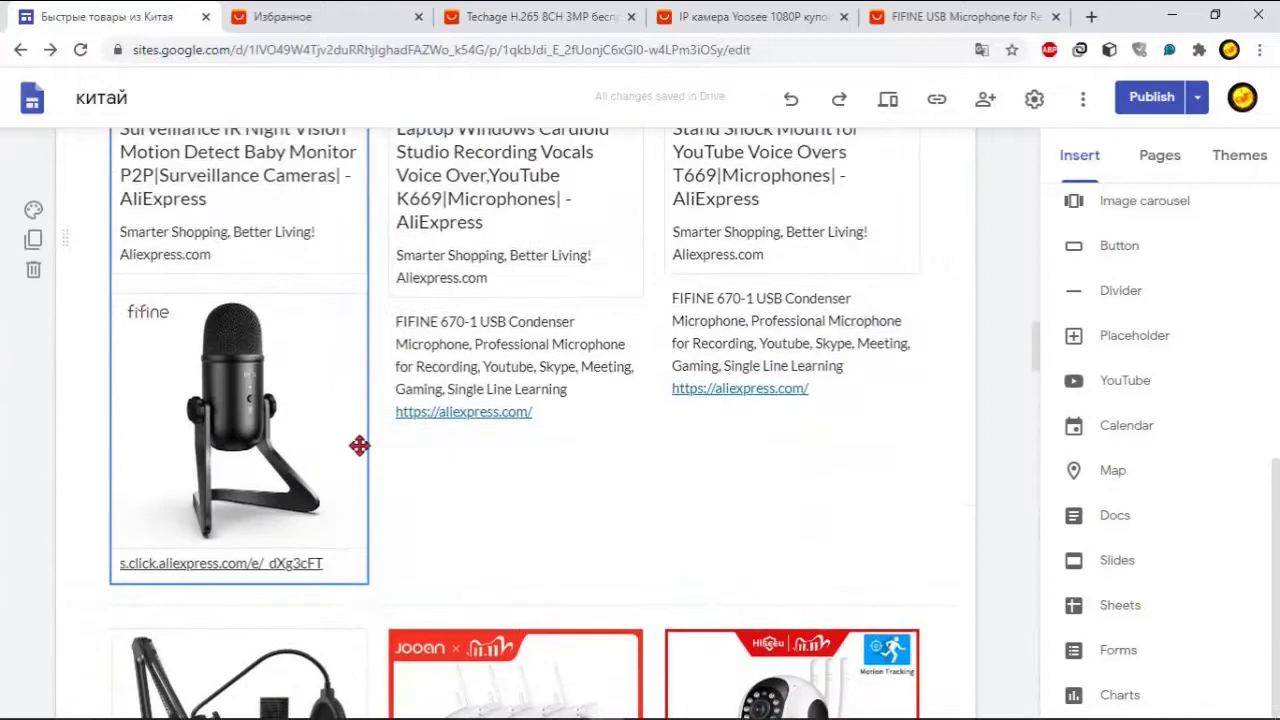
pyautogui.click(293, 370)
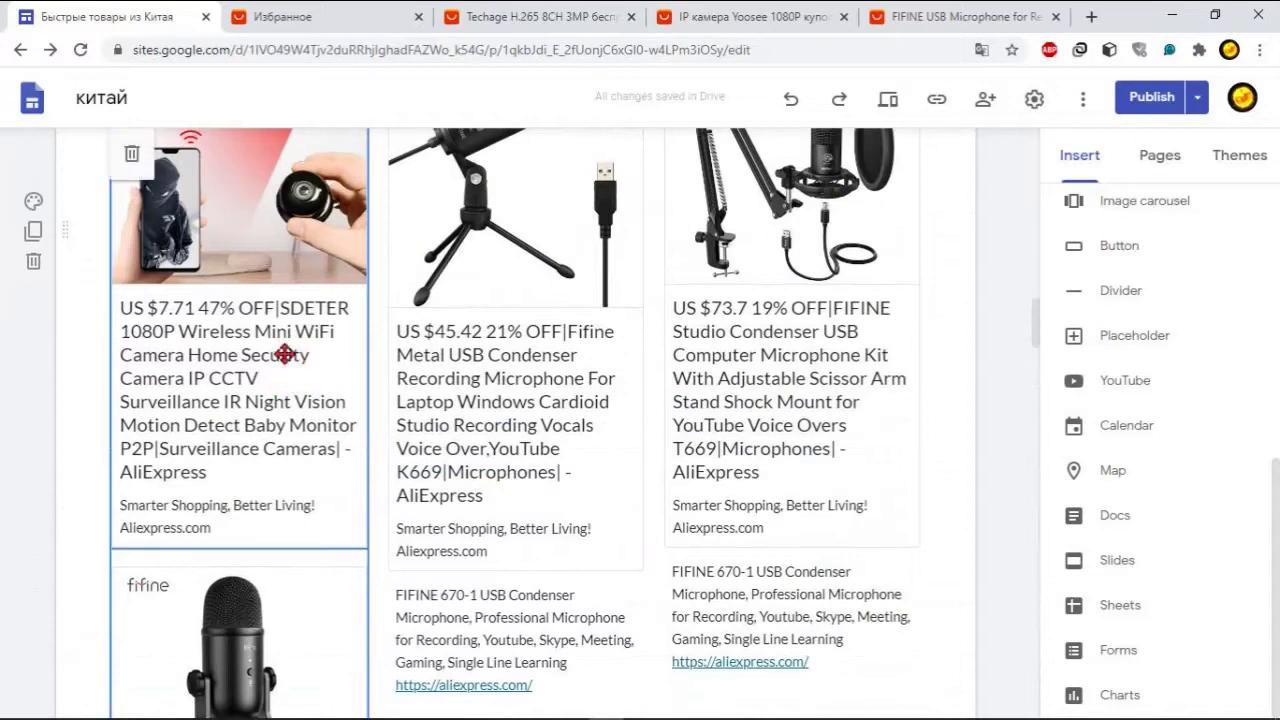
pyautogui.scroll(3, 290, 390)
pyautogui.click(340, 490)
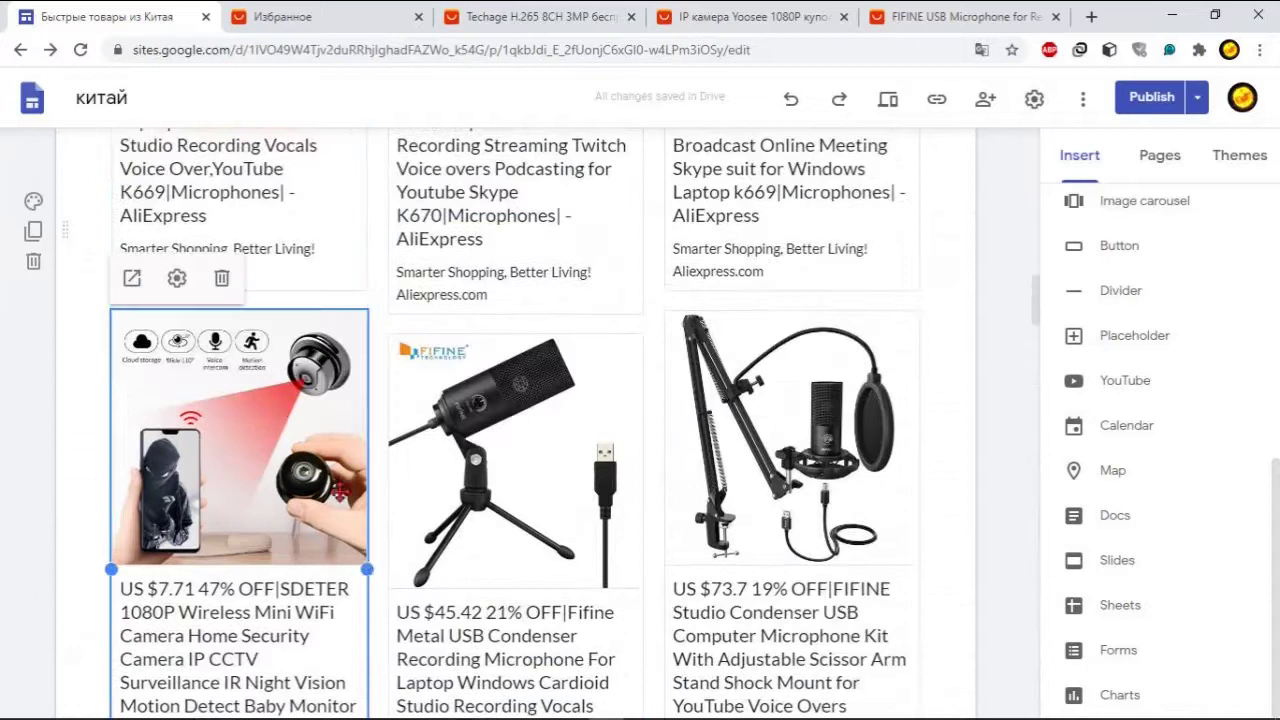
pyautogui.scroll(-10, 823, 531)
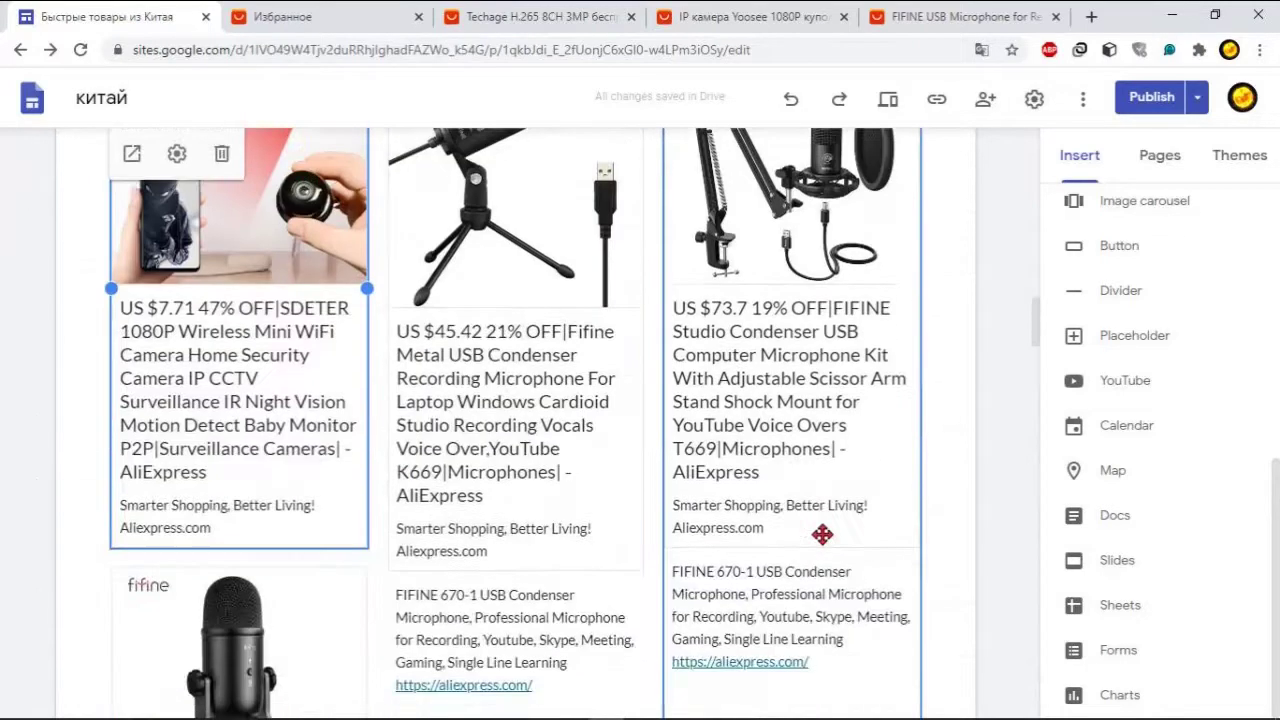
pyautogui.scroll(-5, 855, 557)
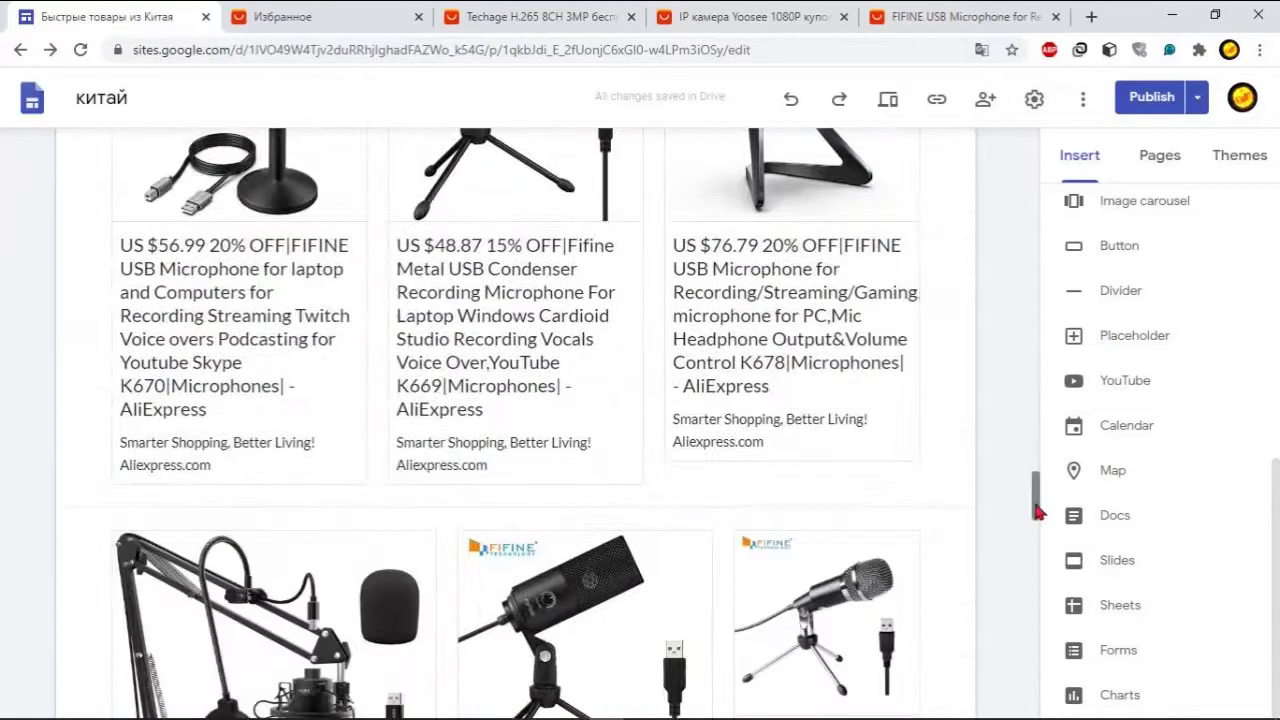
# Step: Narrow the Techage 8CH camera system card at the end of the page to about half its width
pyautogui.moveTo(1037, 512); pyautogui.dragTo(1014, 694)
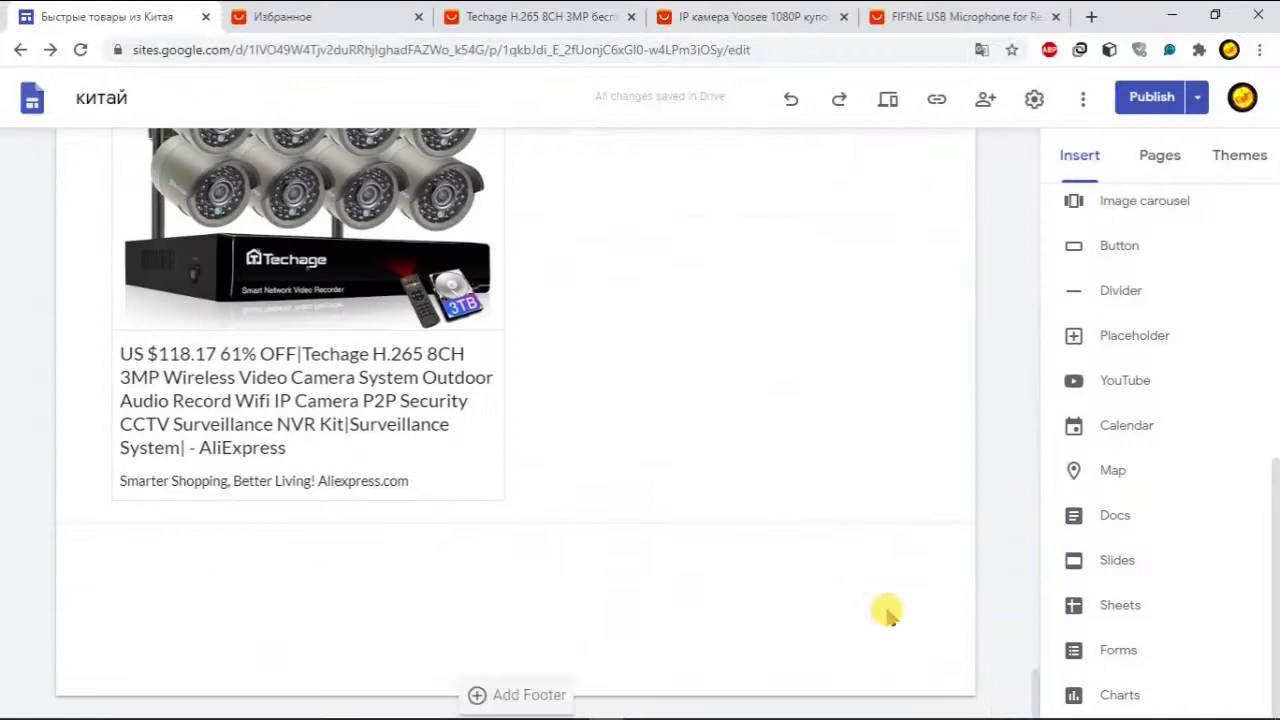
pyautogui.scroll(4, 766, 514)
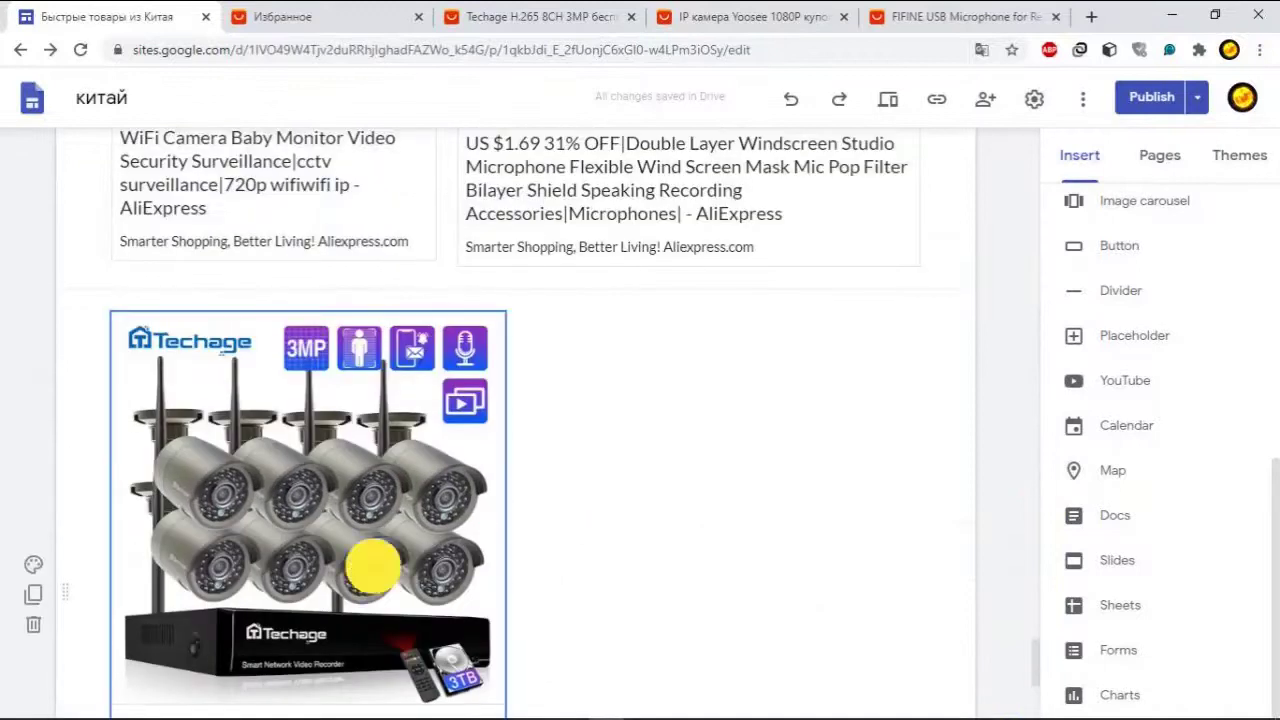
pyautogui.click(373, 566)
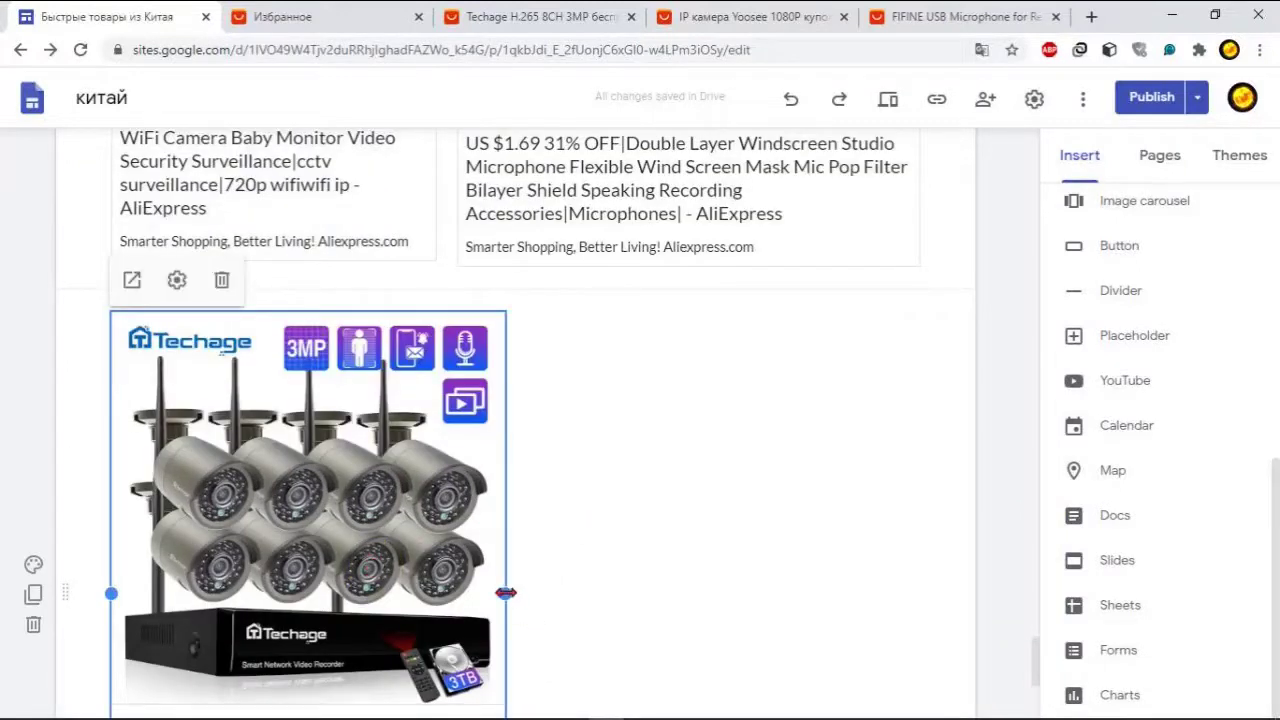
pyautogui.moveTo(506, 593); pyautogui.dragTo(298, 572)
pyautogui.click(590, 501)
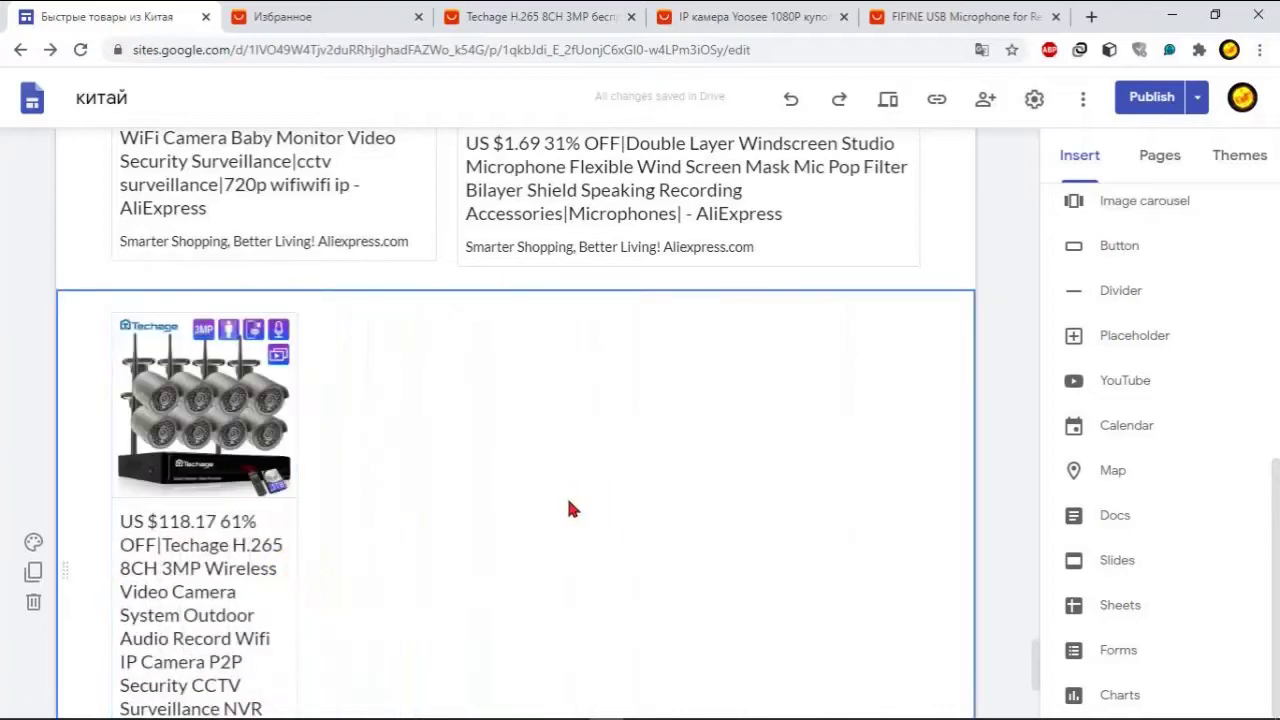
pyautogui.doubleClick(564, 556)
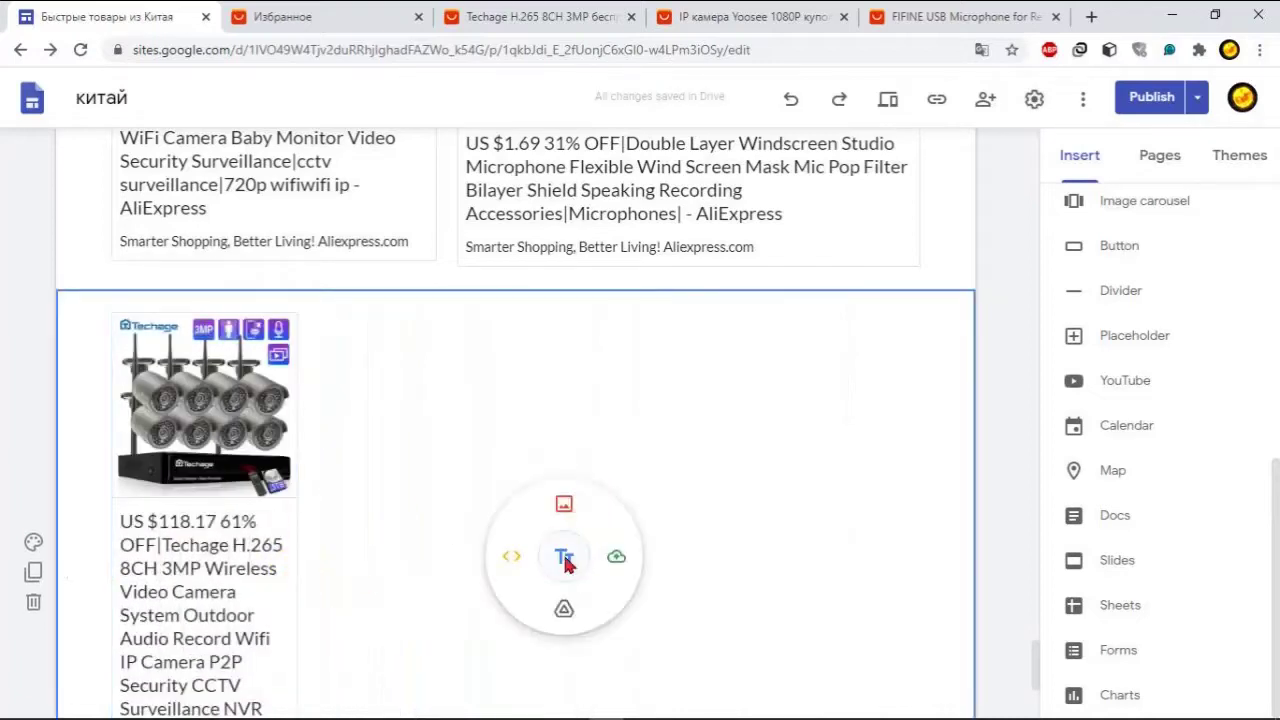
pyautogui.click(511, 560)
pyautogui.rightClick(459, 421)
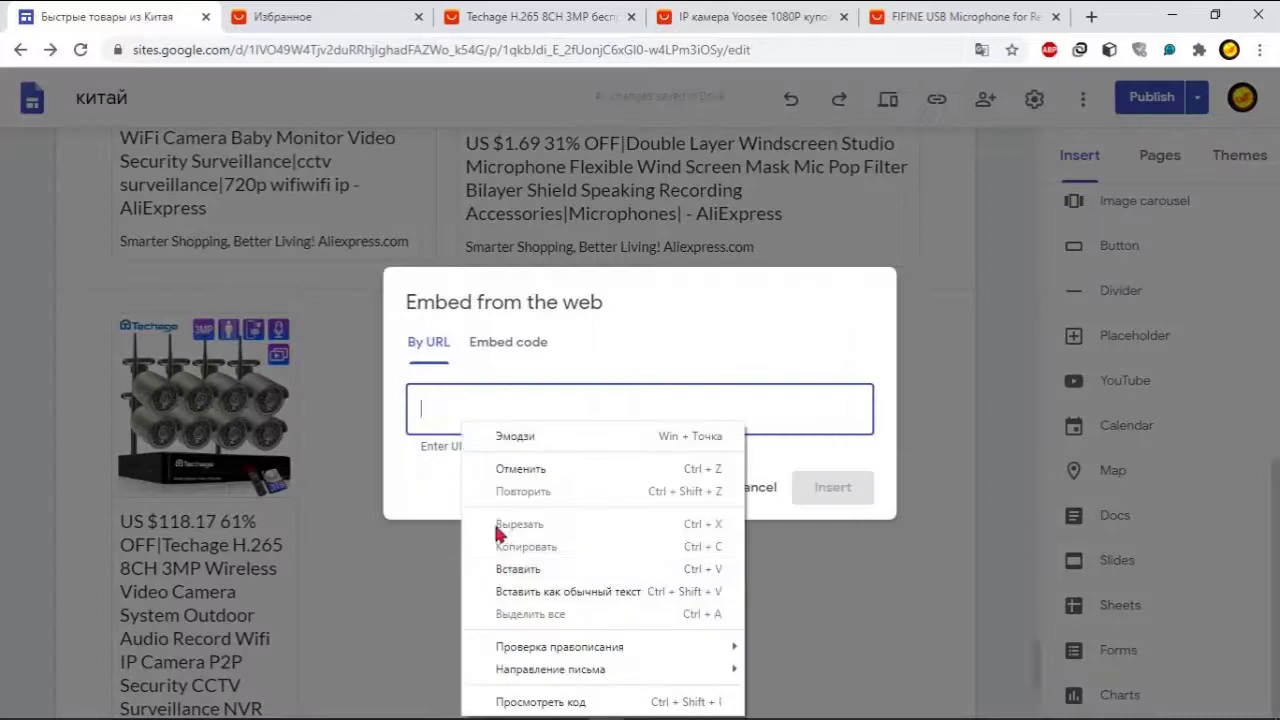
pyautogui.click(505, 570)
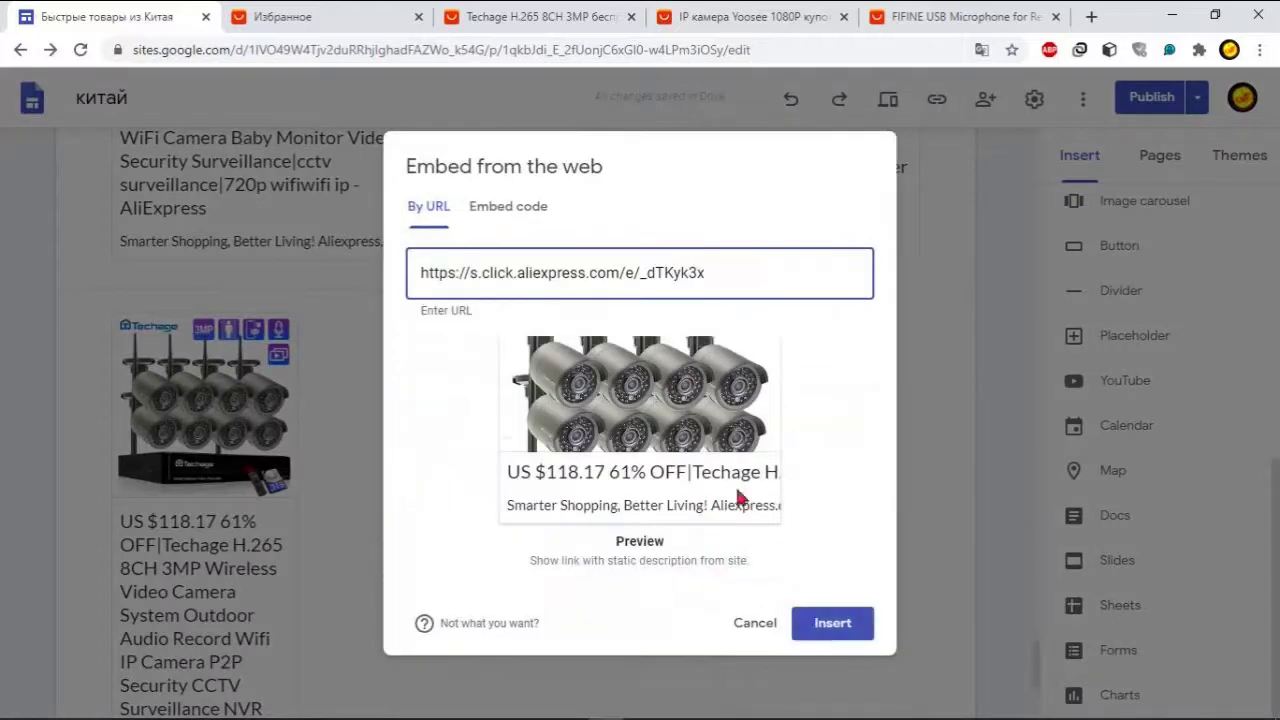
pyautogui.click(822, 623)
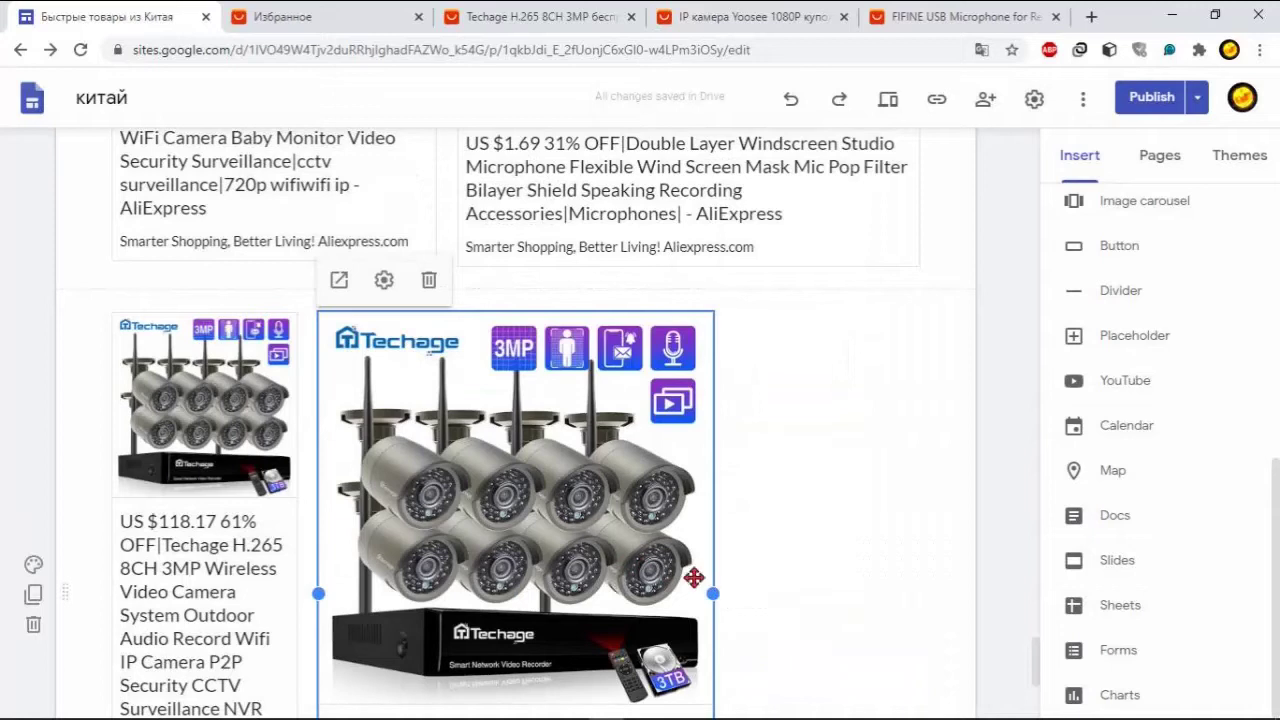
pyautogui.moveTo(716, 593); pyautogui.dragTo(434, 570)
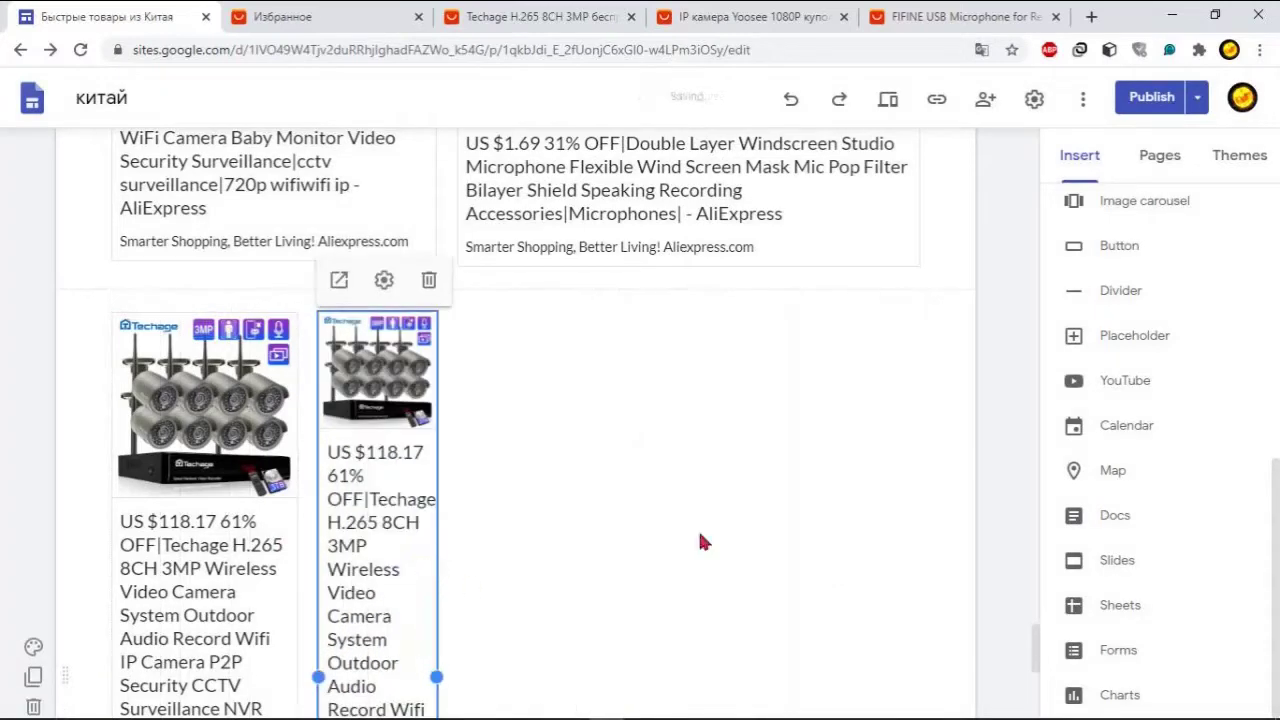
# Step: Embed the same Techage link by URL as a third card in the row and narrow it to match the first card's width
pyautogui.doubleClick(630, 443)
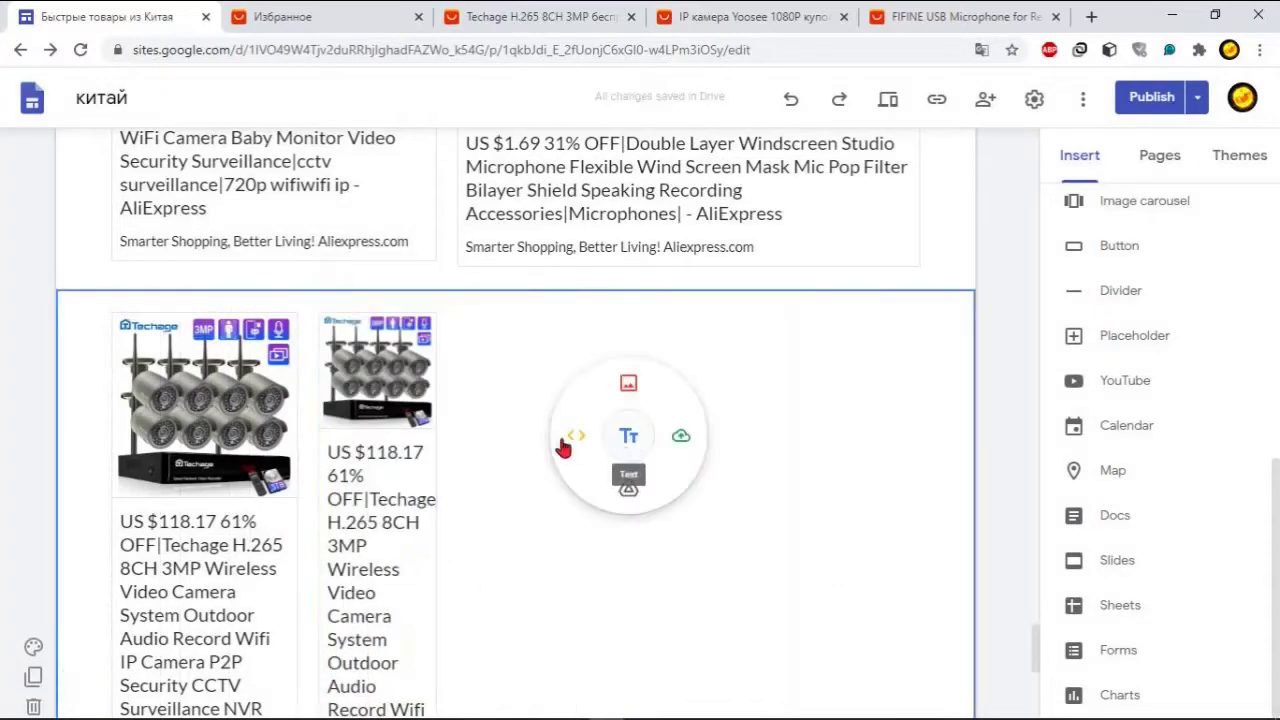
pyautogui.click(582, 443)
pyautogui.rightClick(507, 414)
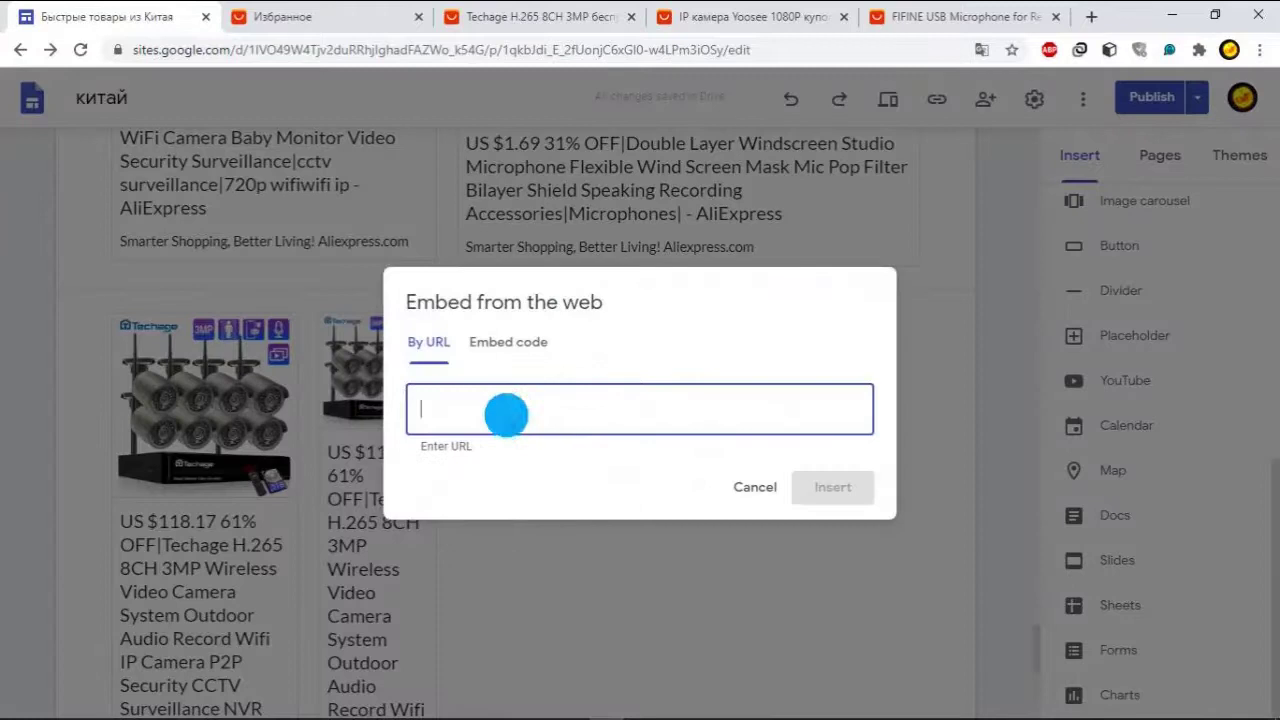
pyautogui.click(563, 563)
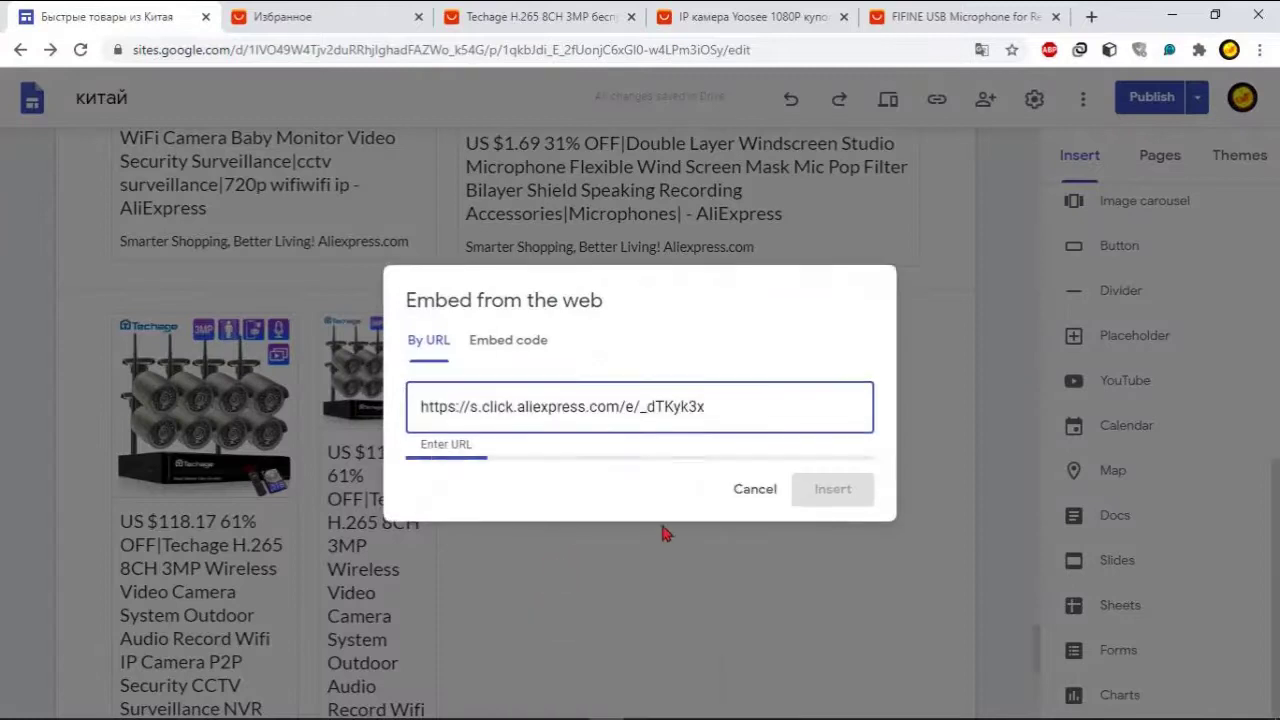
pyautogui.click(833, 625)
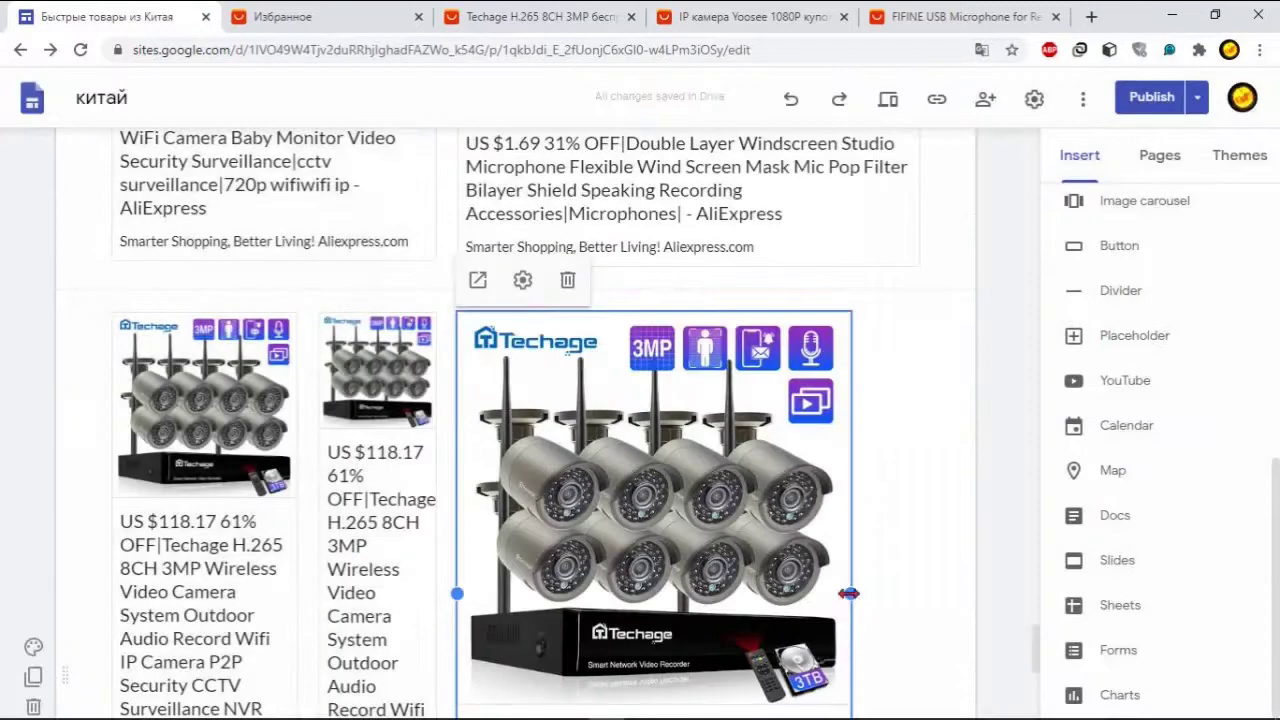
pyautogui.moveTo(848, 593); pyautogui.dragTo(620, 576)
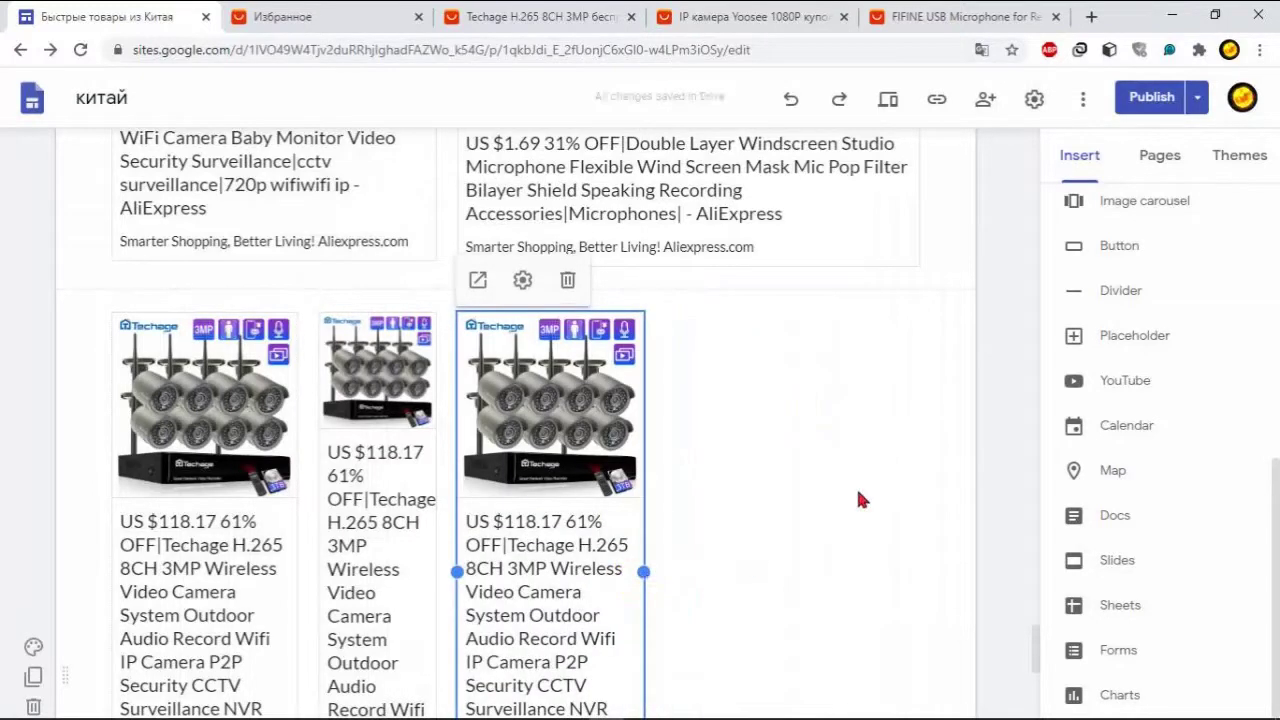
# Step: Publish the site with the updated Home page changes
pyautogui.click(1158, 101)
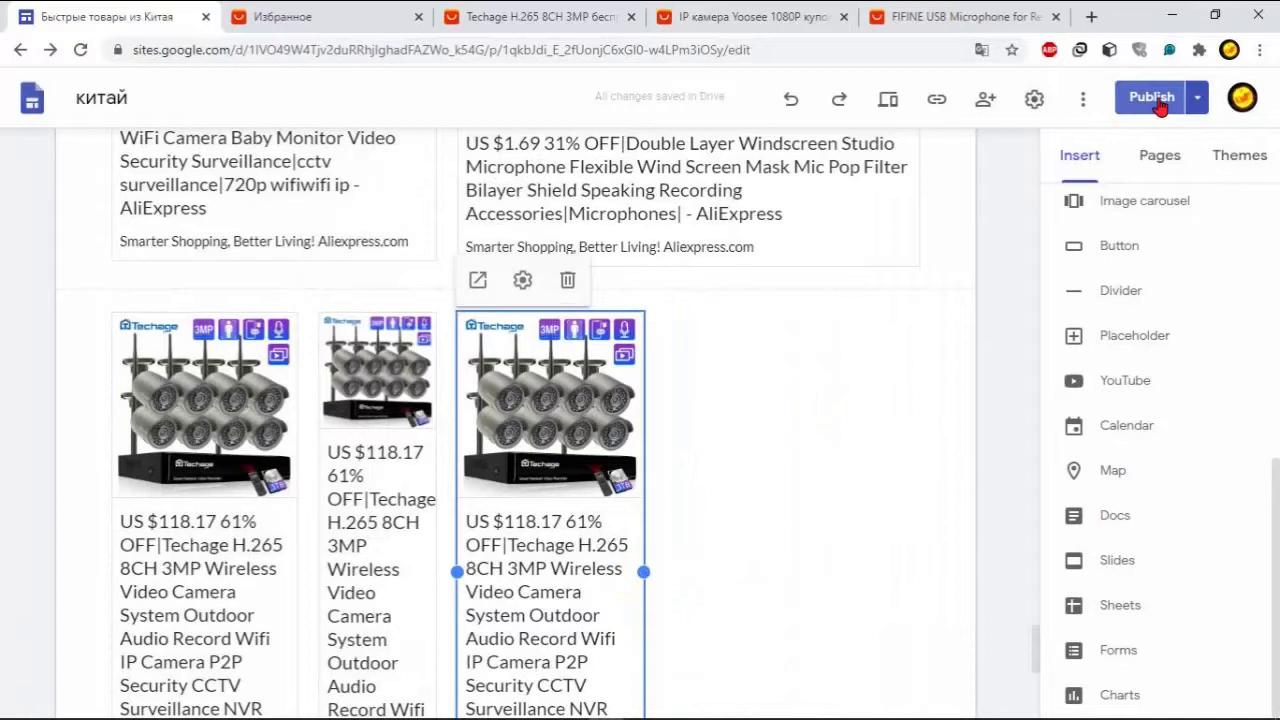
pyautogui.click(1158, 101)
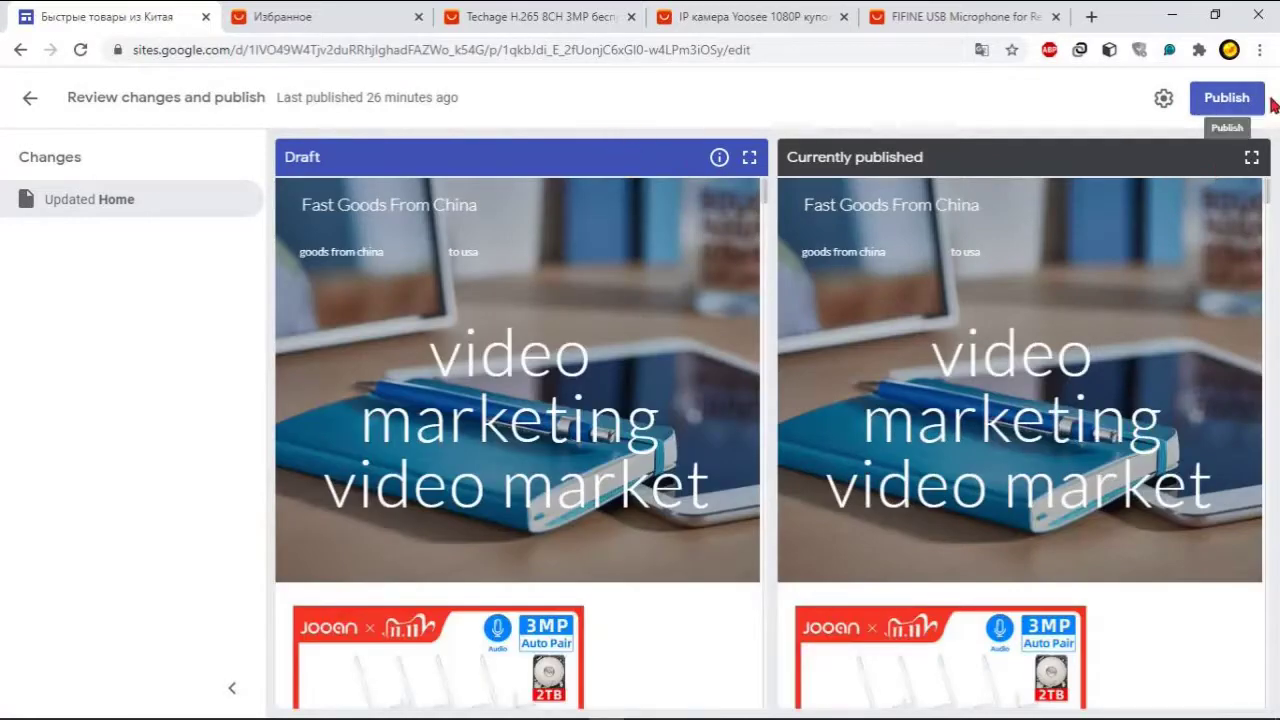
pyautogui.click(1218, 104)
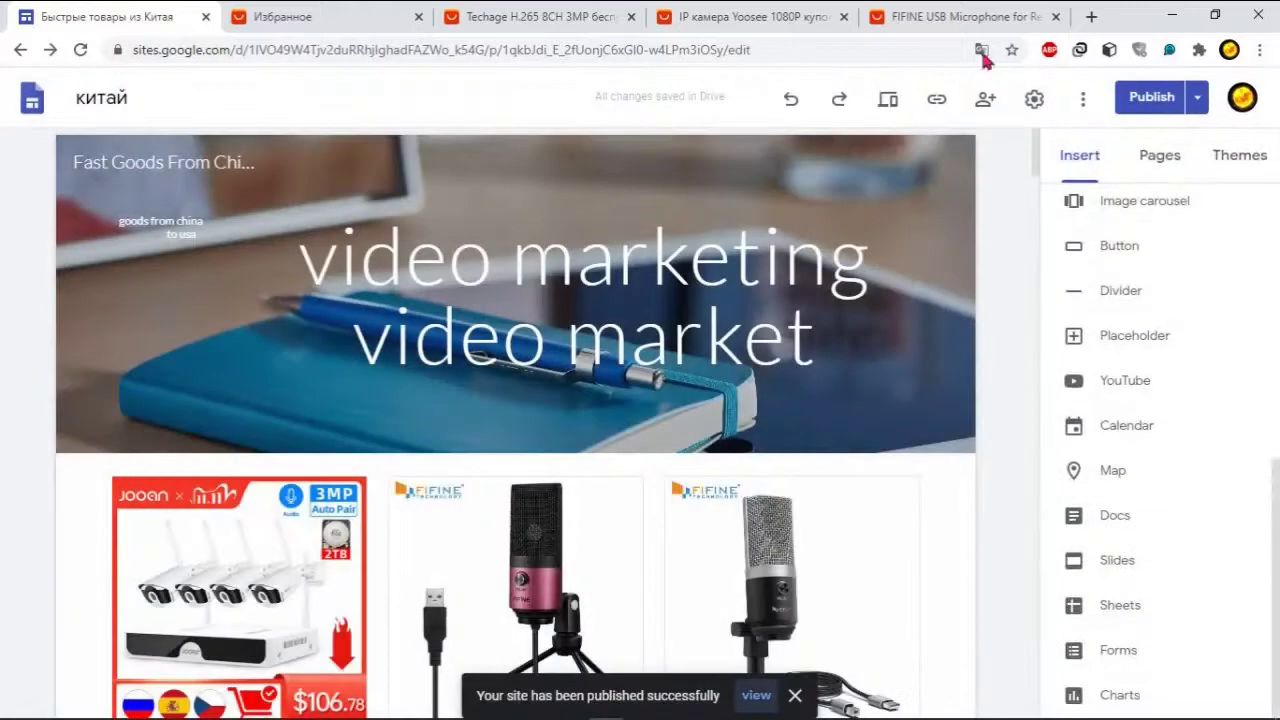
# Step: In the other Chrome window, close the Facebook sharing page and reload the published Fast Goods From China site
pyautogui.click(1171, 14)
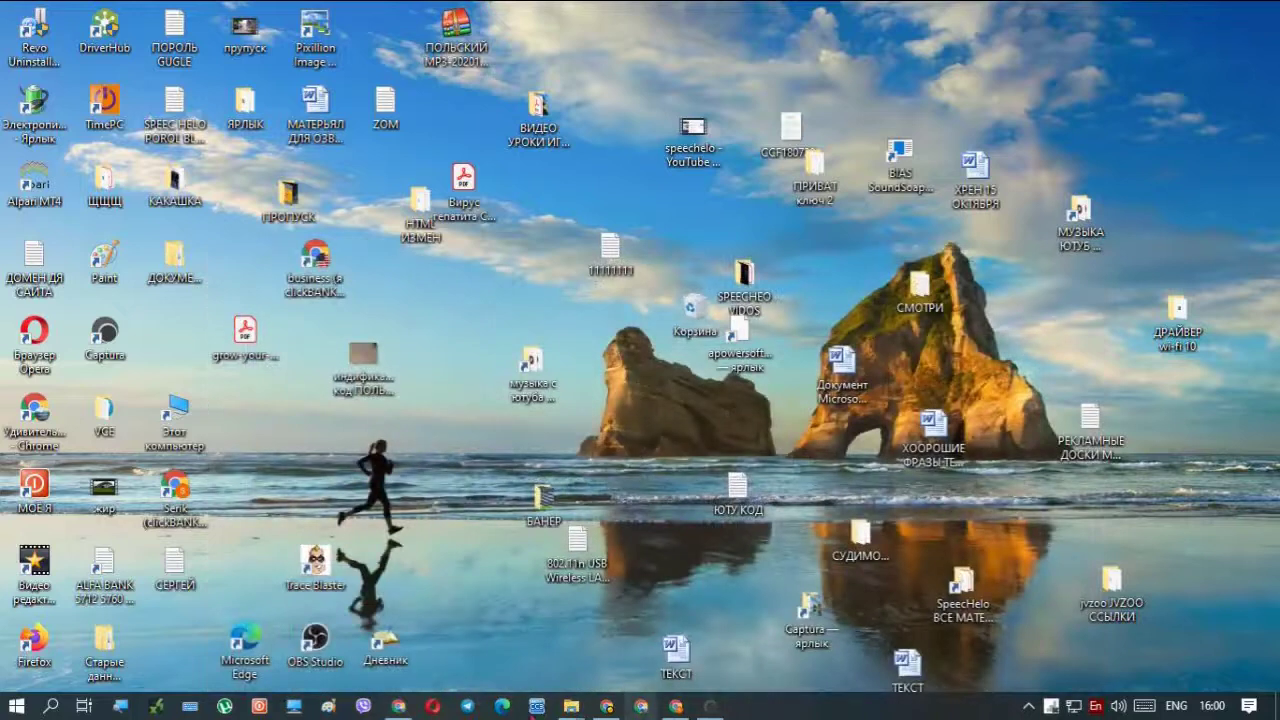
pyautogui.click(397, 701)
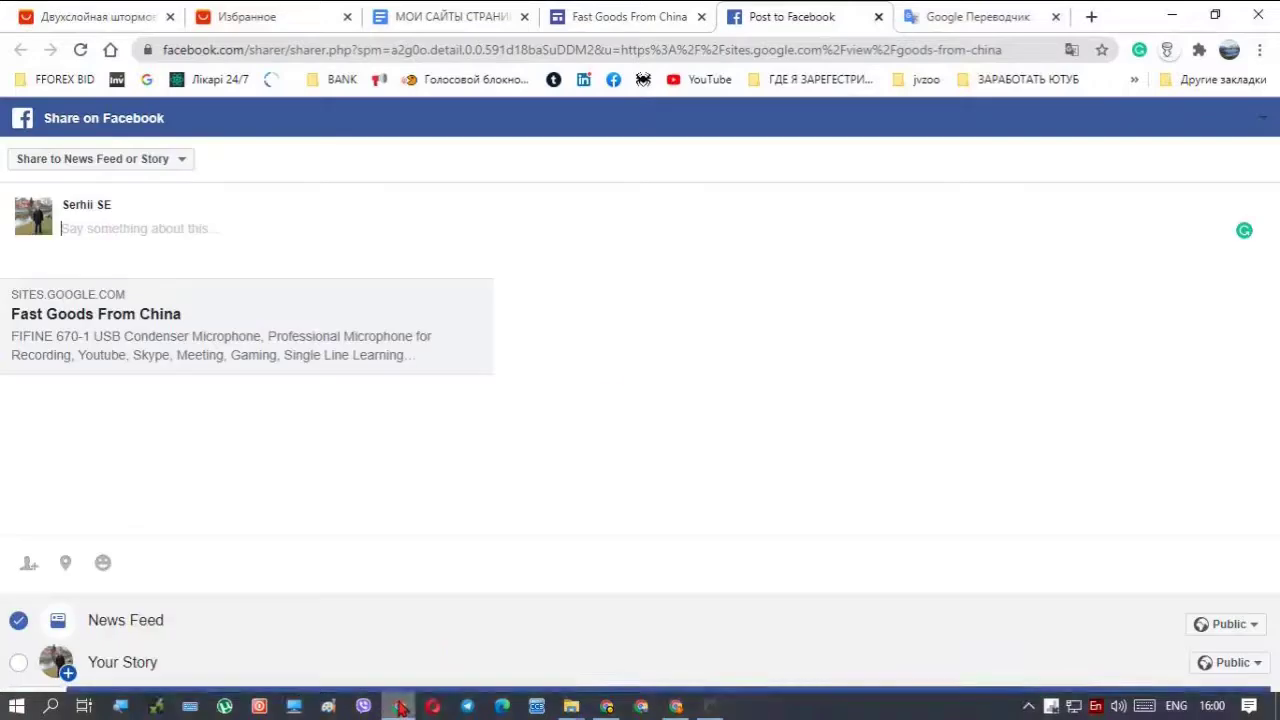
pyautogui.click(877, 18)
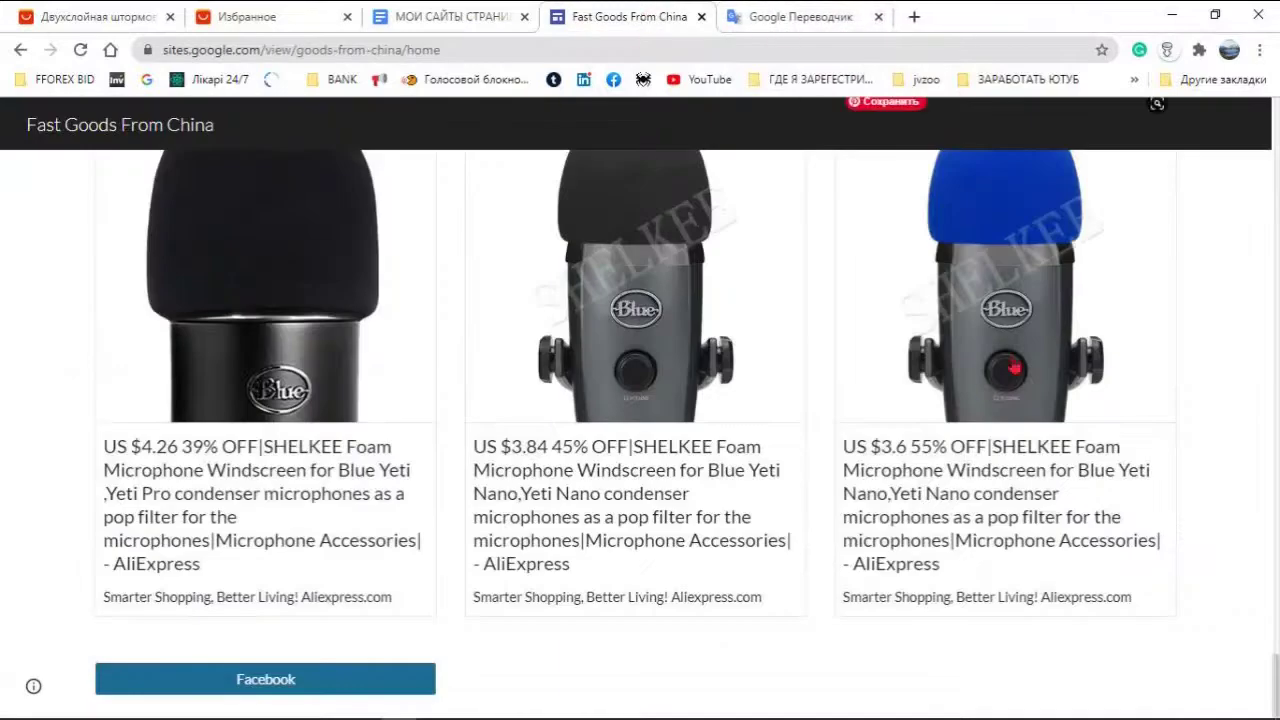
pyautogui.rightClick(1205, 259)
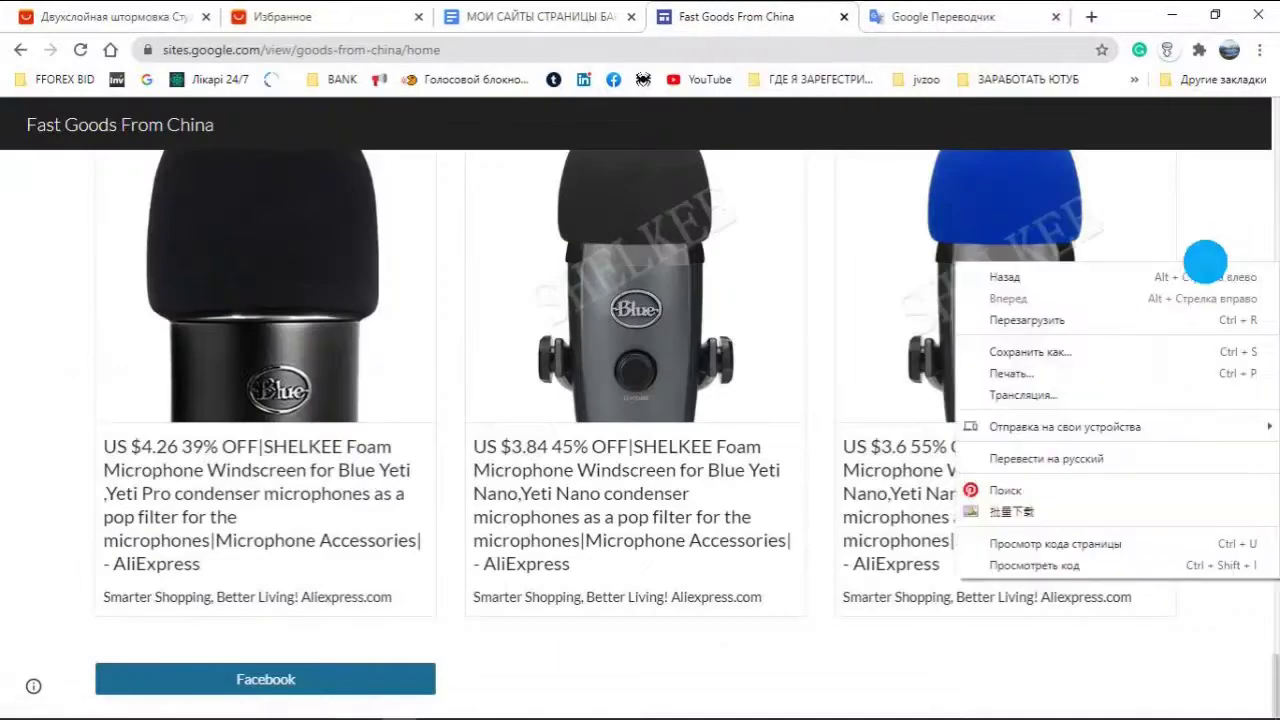
pyautogui.click(1131, 319)
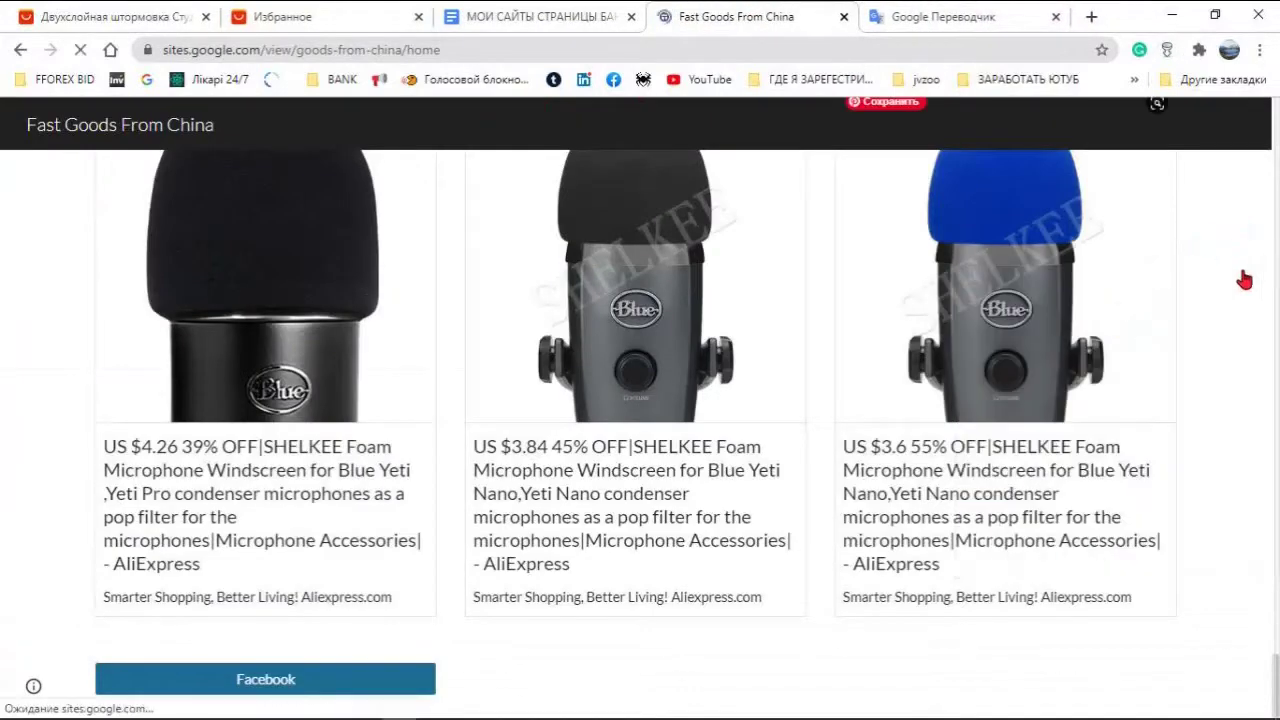
# Step: Check the product cards on the published page and open its Facebook share form from below the SHELKEE windscreen cards
pyautogui.scroll(-1, 1010, 440)
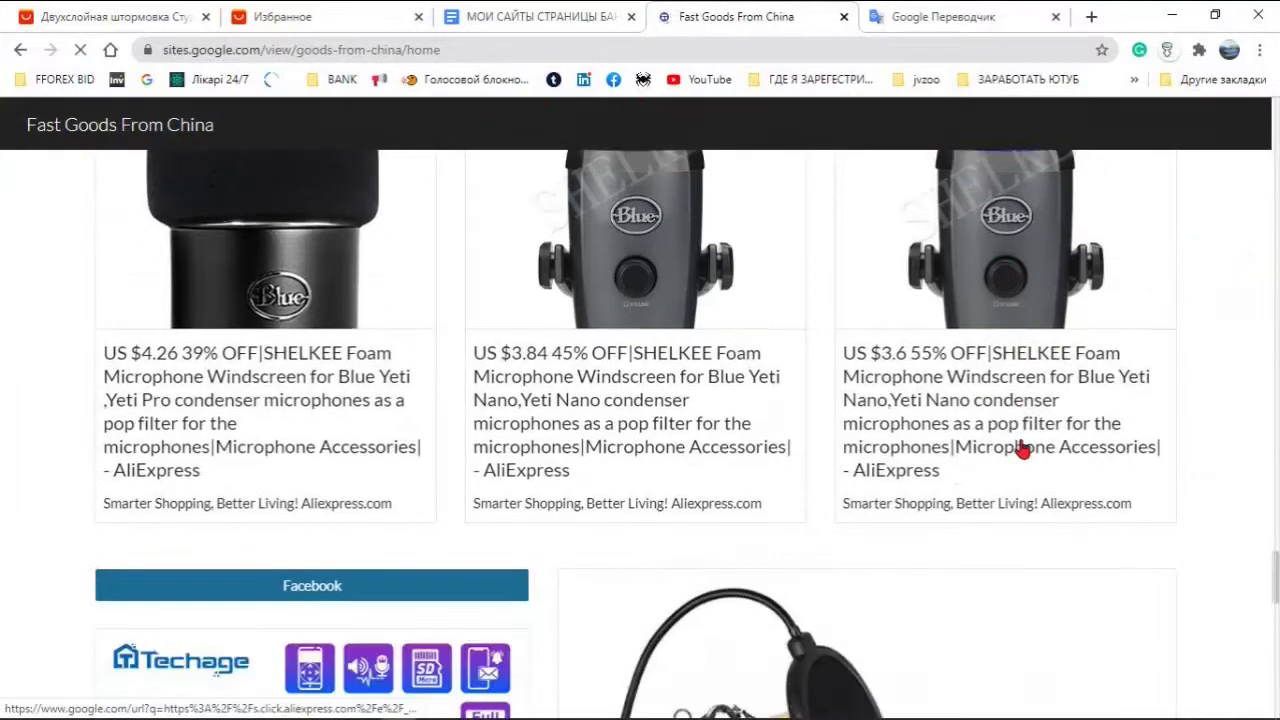
pyautogui.scroll(10, 1046, 470)
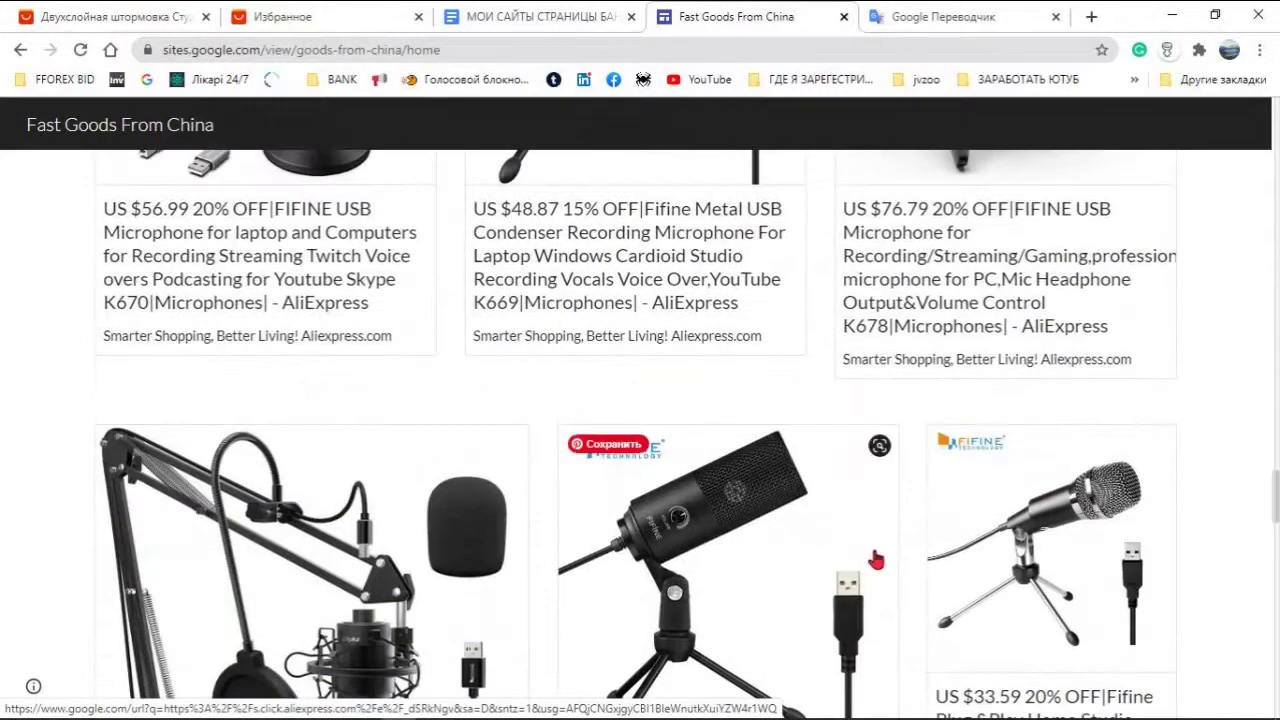
pyautogui.scroll(-15, 618, 493)
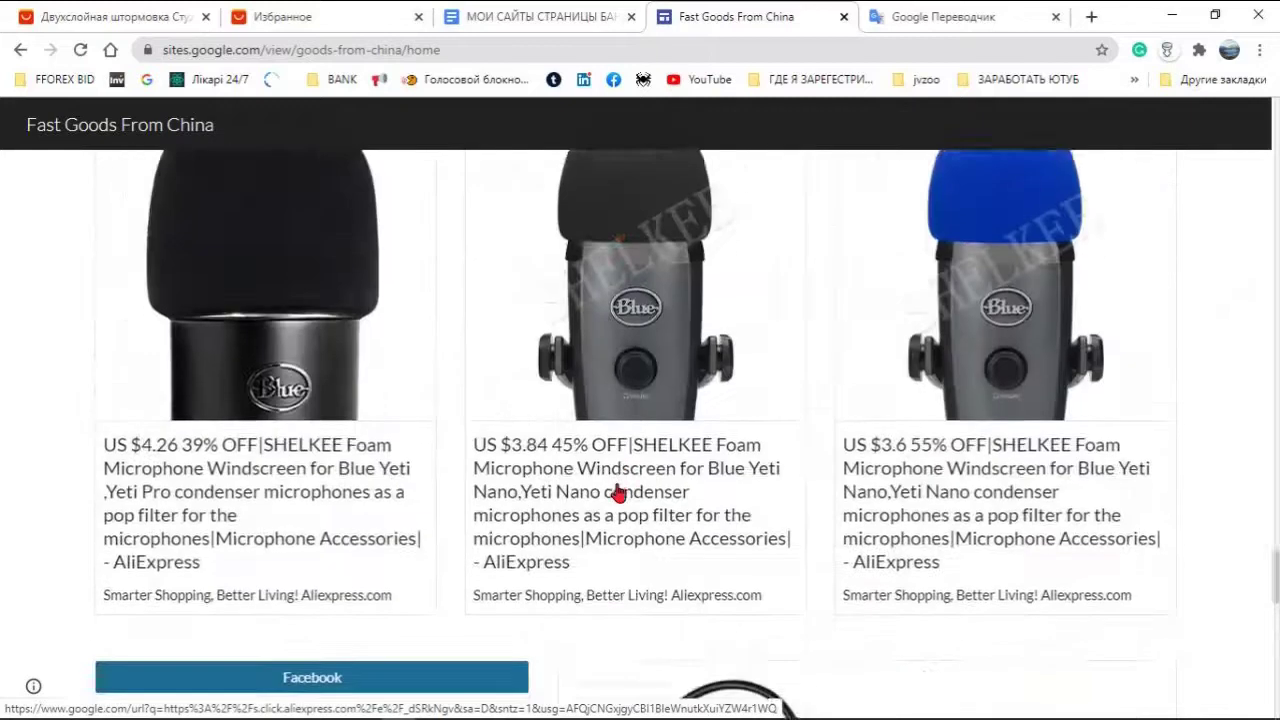
pyautogui.scroll(6, 618, 493)
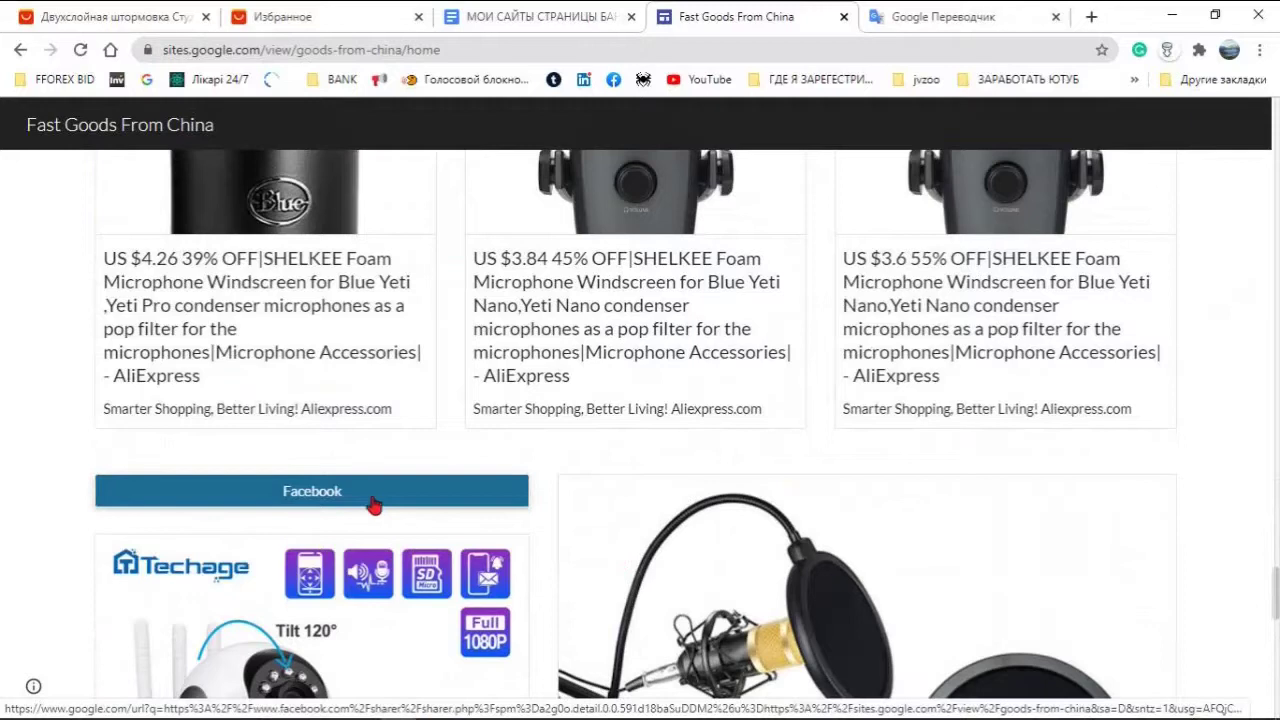
pyautogui.click(371, 495)
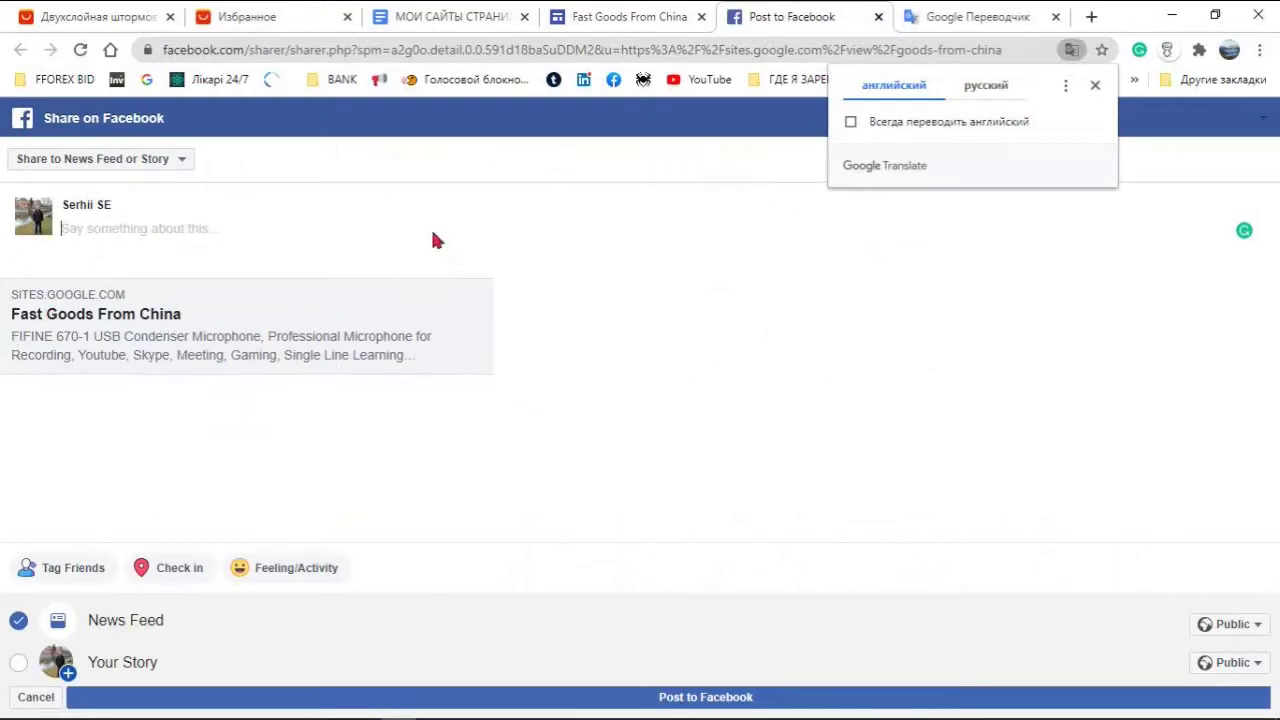
# Step: Share the Fast Goods From China link on the managed page Sklep kupić sprzedać and close the finished sharing tab
pyautogui.click(185, 161)
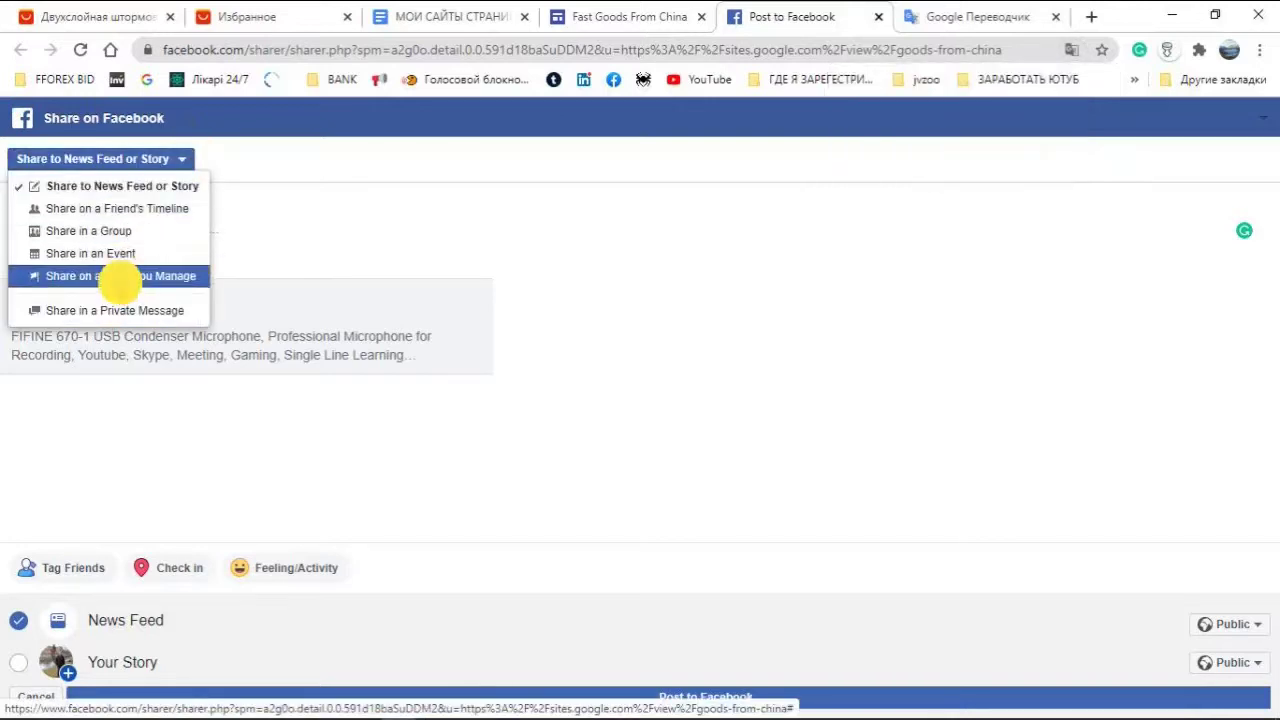
pyautogui.click(115, 276)
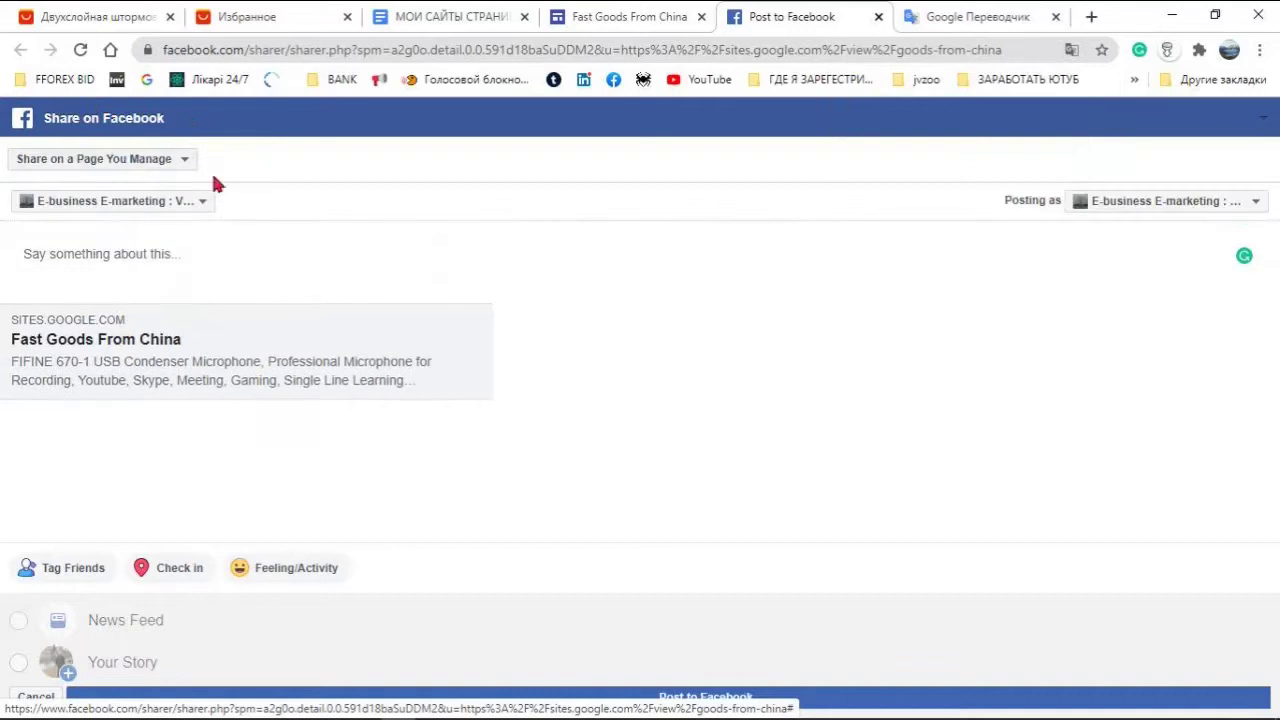
pyautogui.click(200, 201)
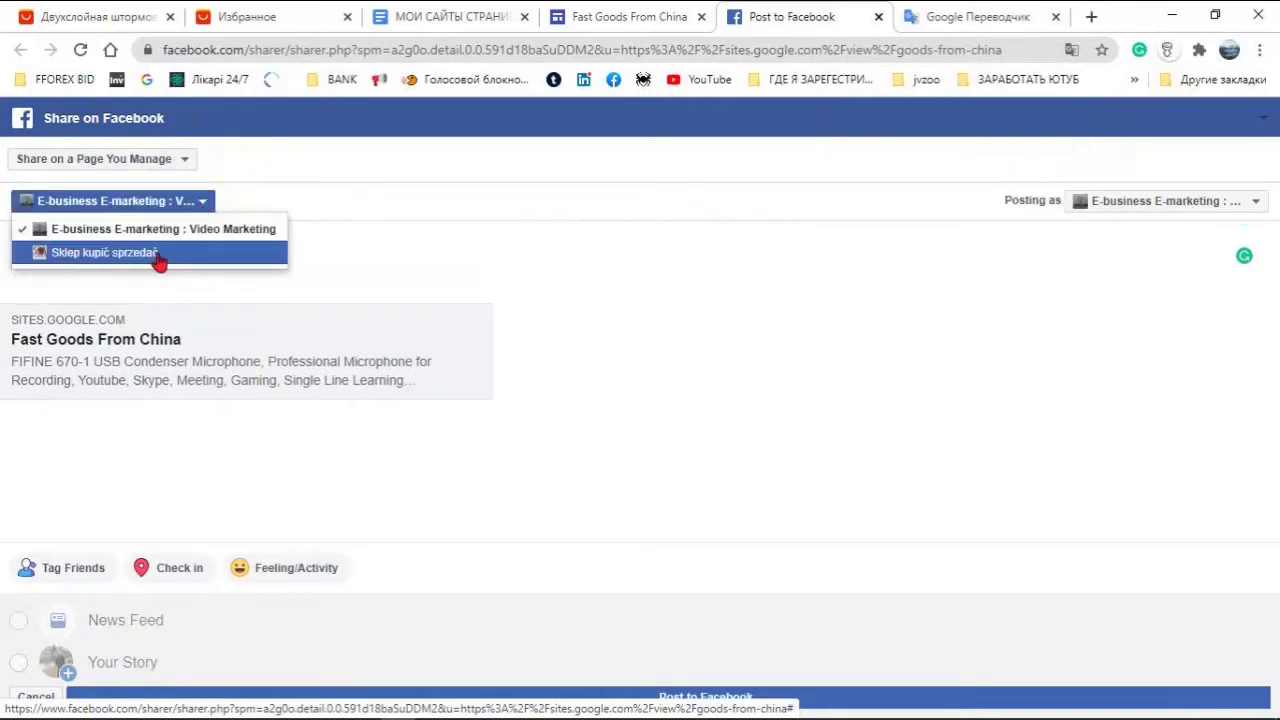
pyautogui.click(157, 253)
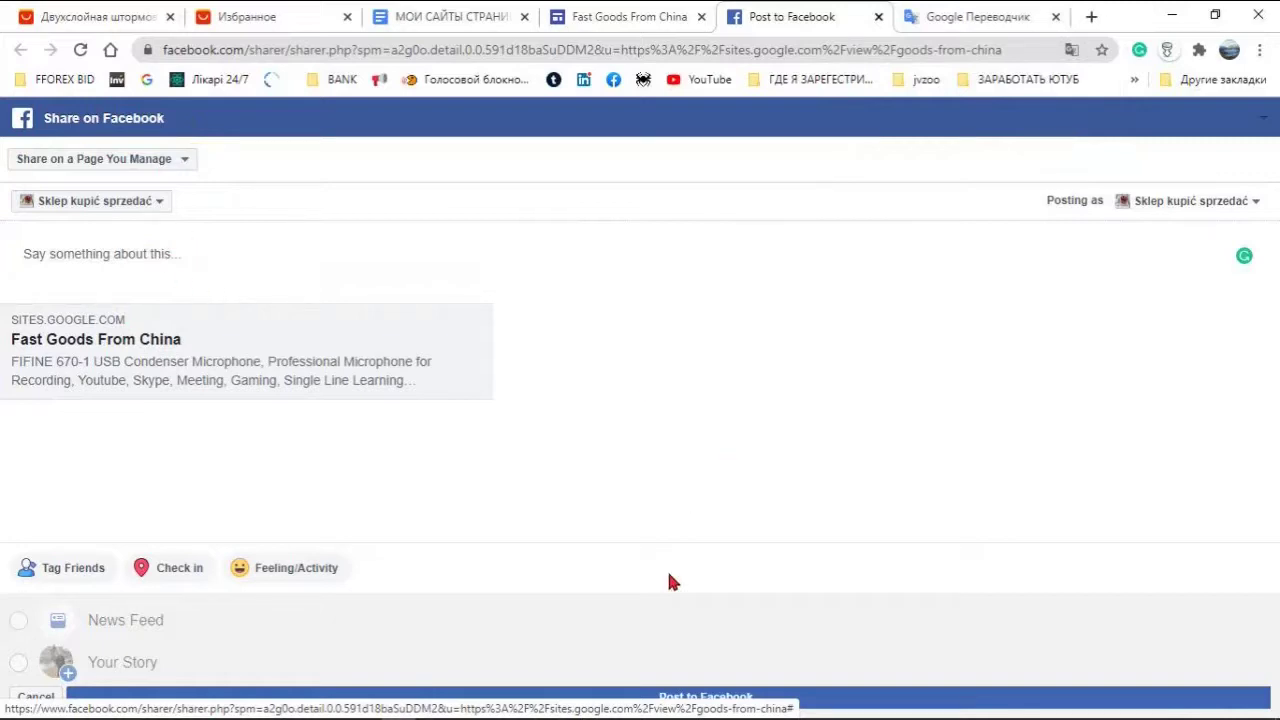
pyautogui.click(672, 697)
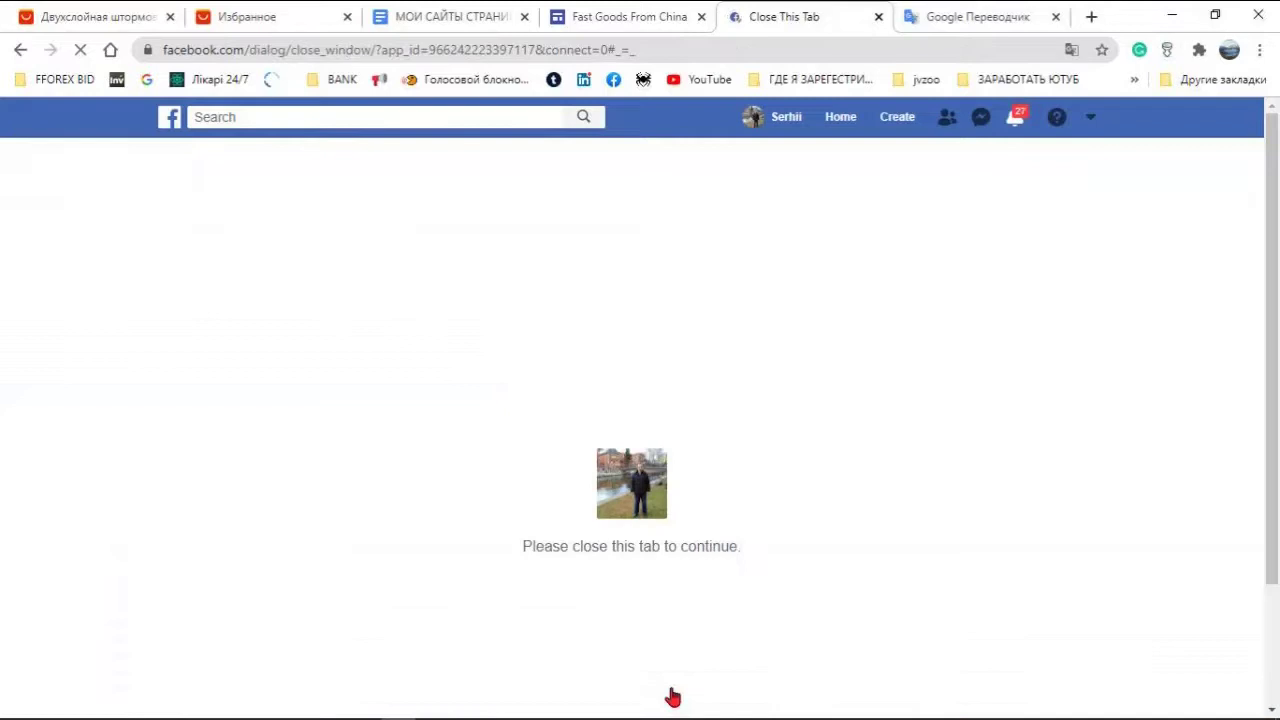
pyautogui.click(878, 17)
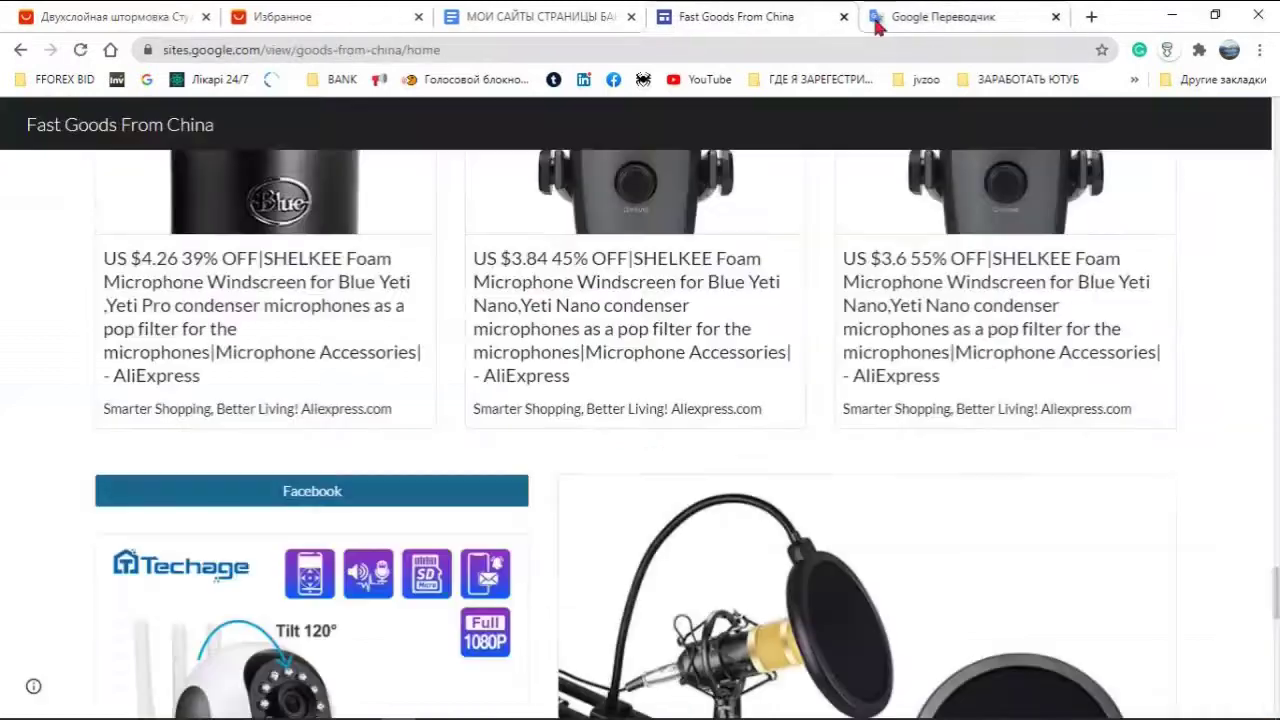
# Step: Open Facebook in a new tab and view the latest Fast Goods From China post on the Sklep kupić sprzedać page
pyautogui.click(1092, 16)
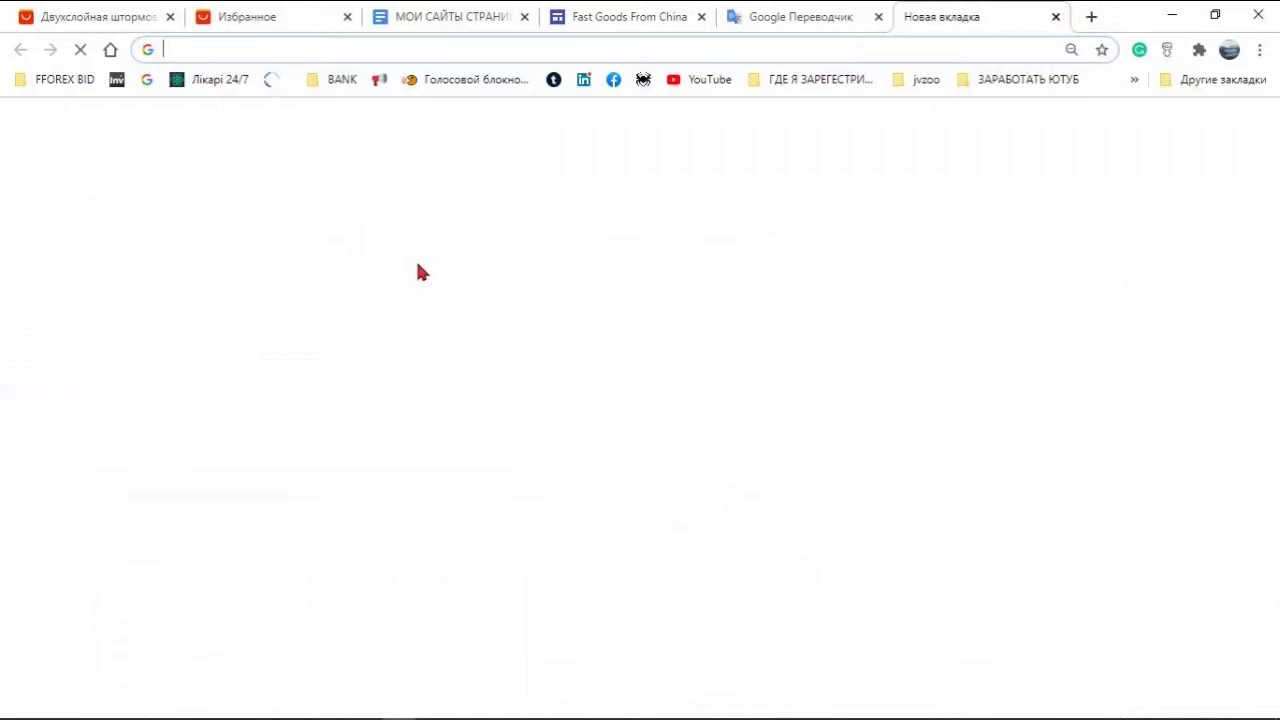
pyautogui.click(613, 80)
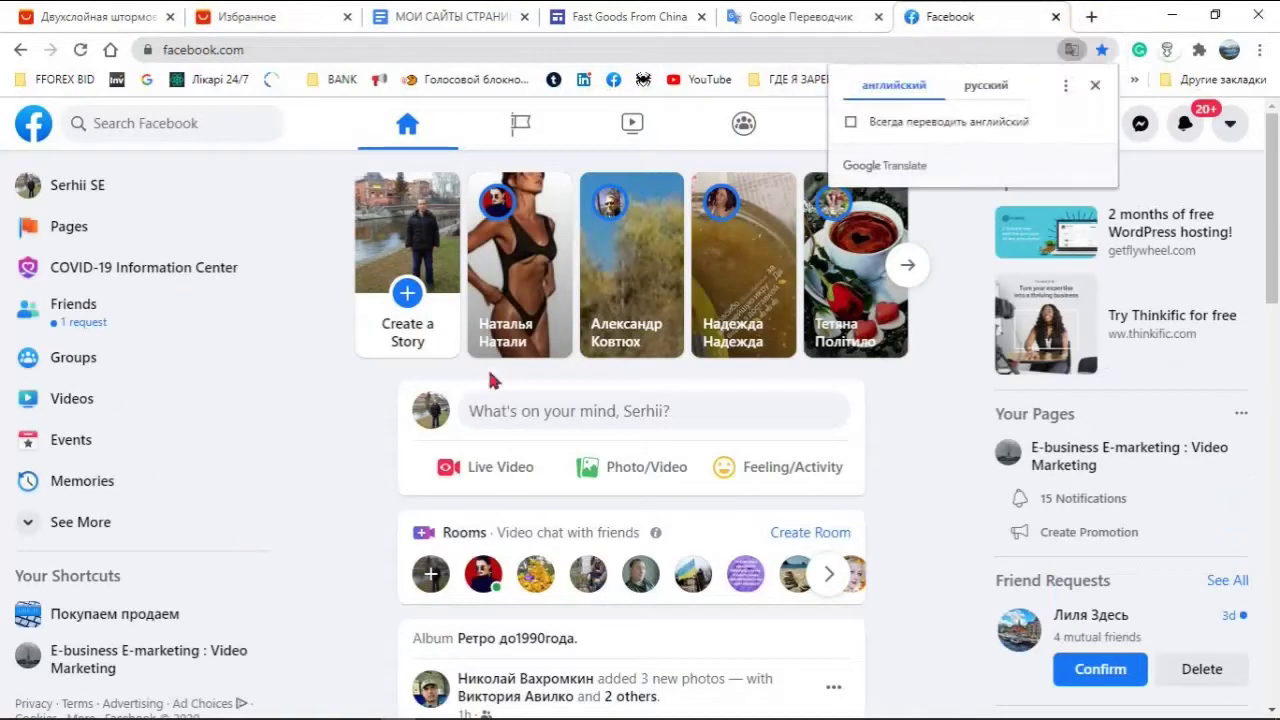
pyautogui.click(527, 127)
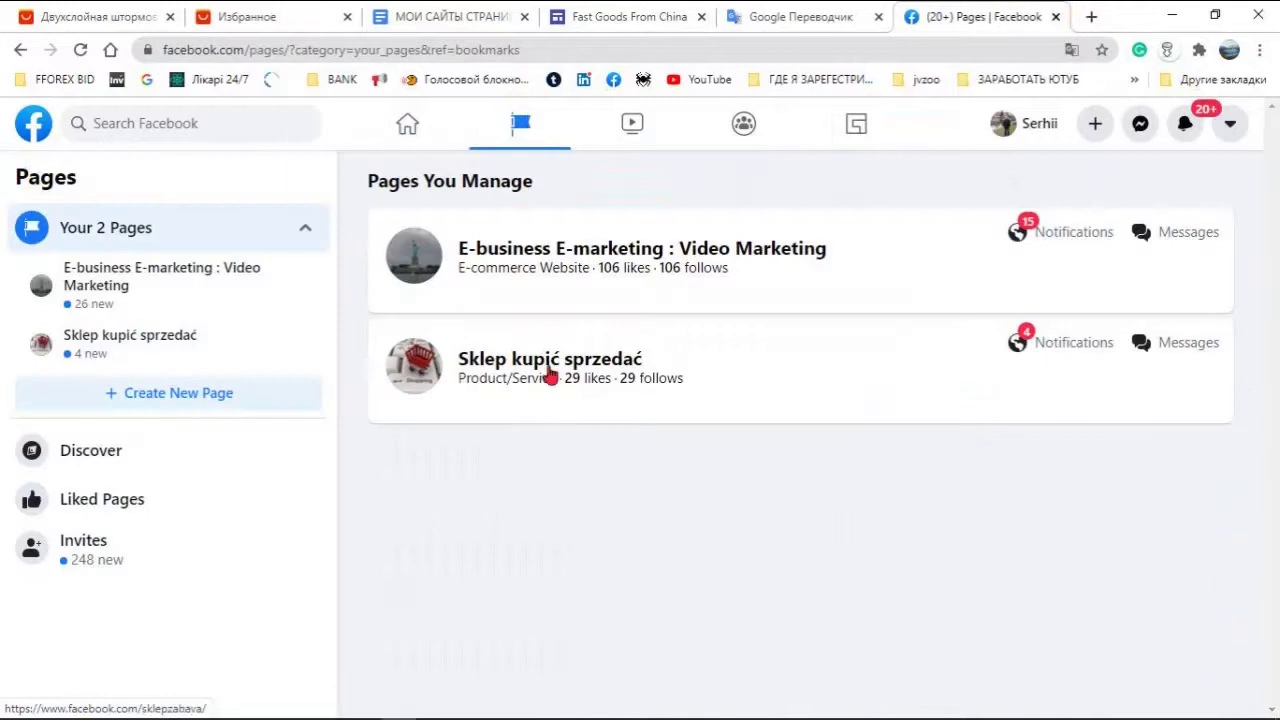
pyautogui.click(554, 366)
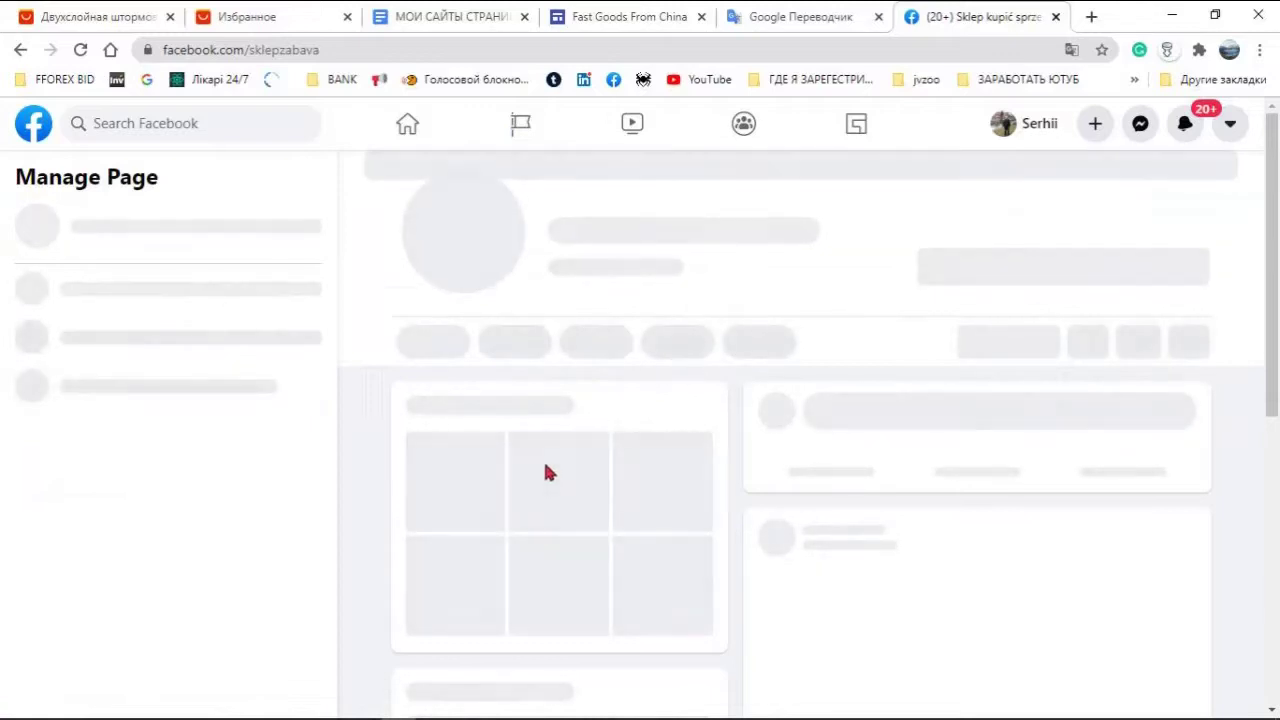
pyautogui.scroll(-2, 811, 538)
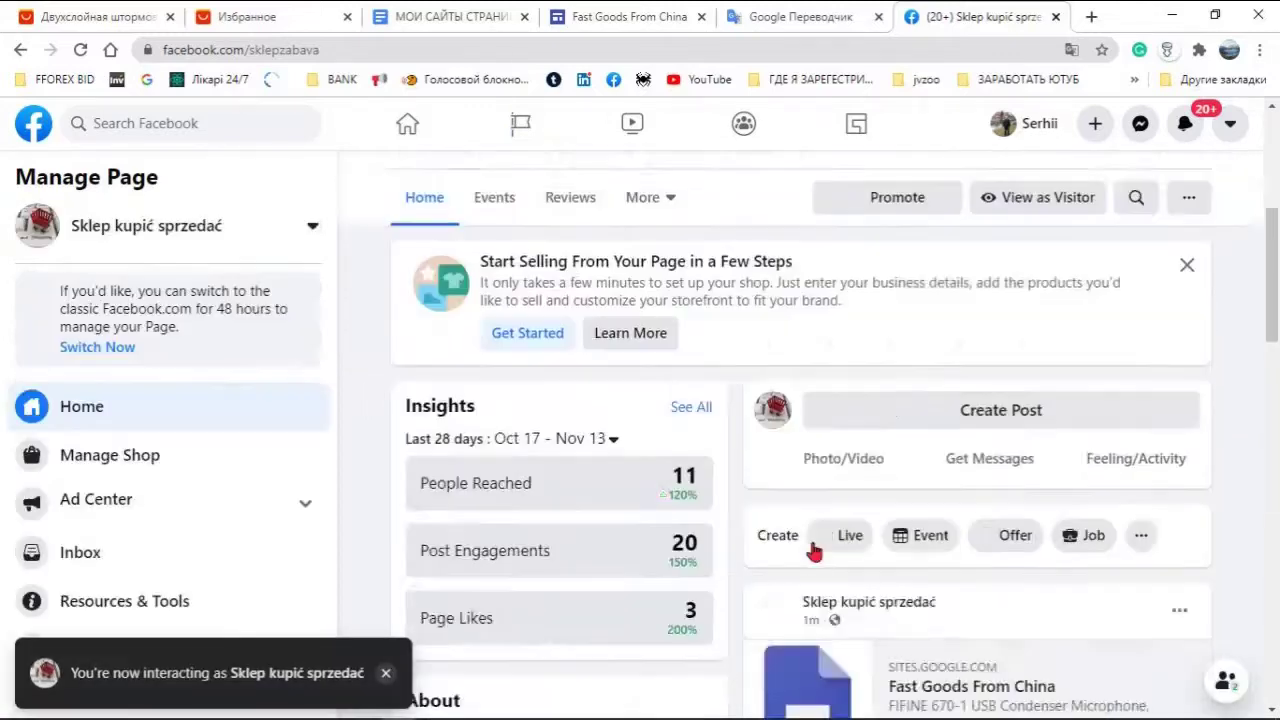
pyautogui.scroll(-5, 811, 550)
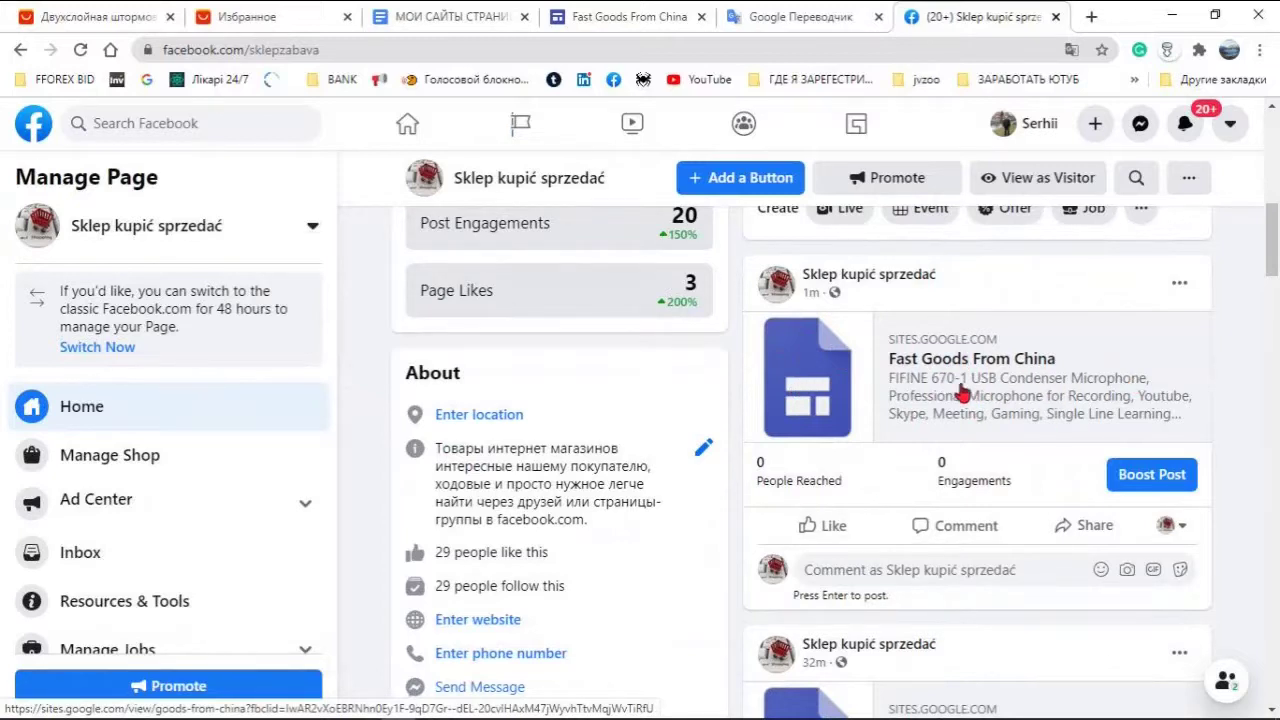
# Step: Translate the Sklep kupić sprzedać Facebook page into Russian
pyautogui.click(1087, 334)
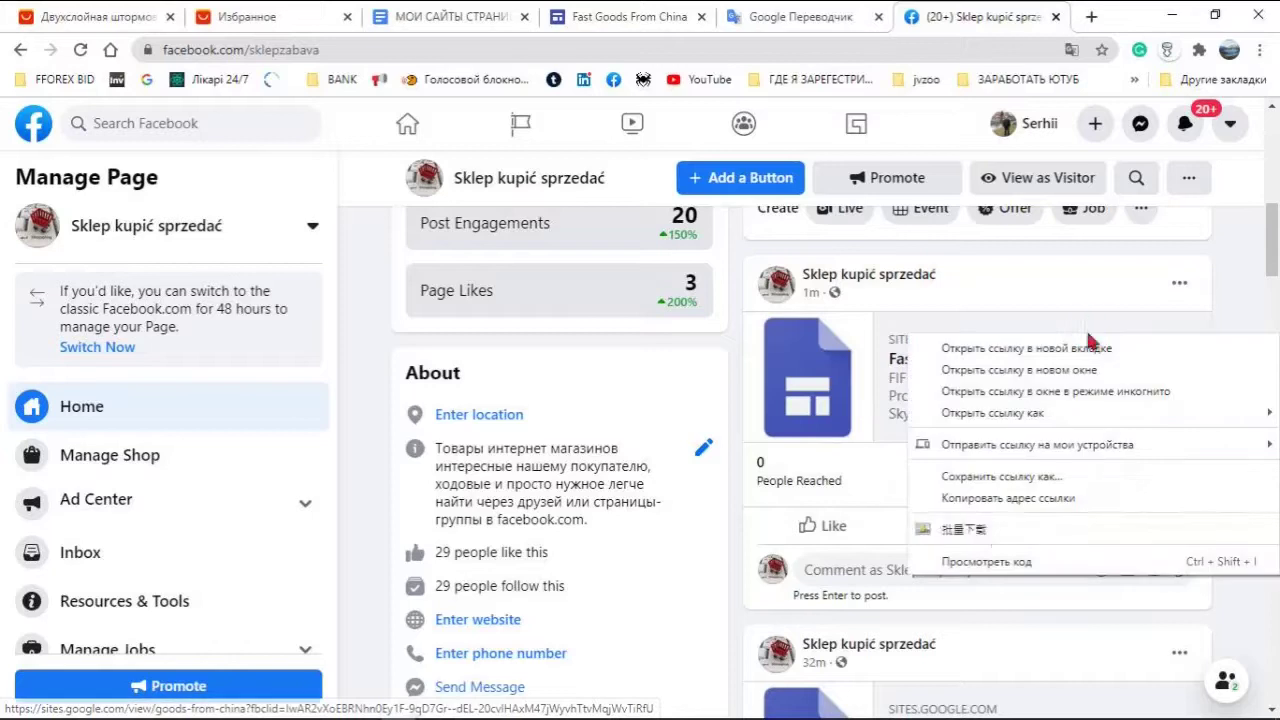
pyautogui.click(1072, 50)
pyautogui.click(1005, 88)
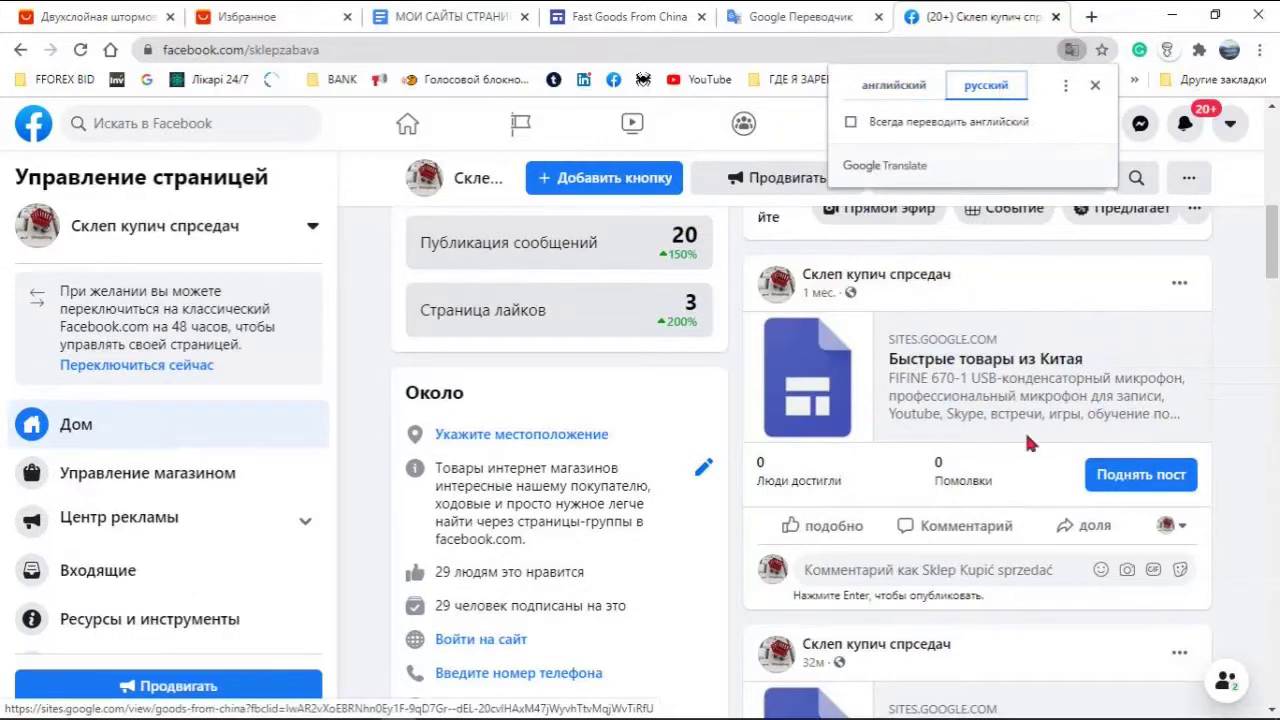
# Step: Open the shared site from the newest Facebook post and look through its product cards
pyautogui.click(1030, 388)
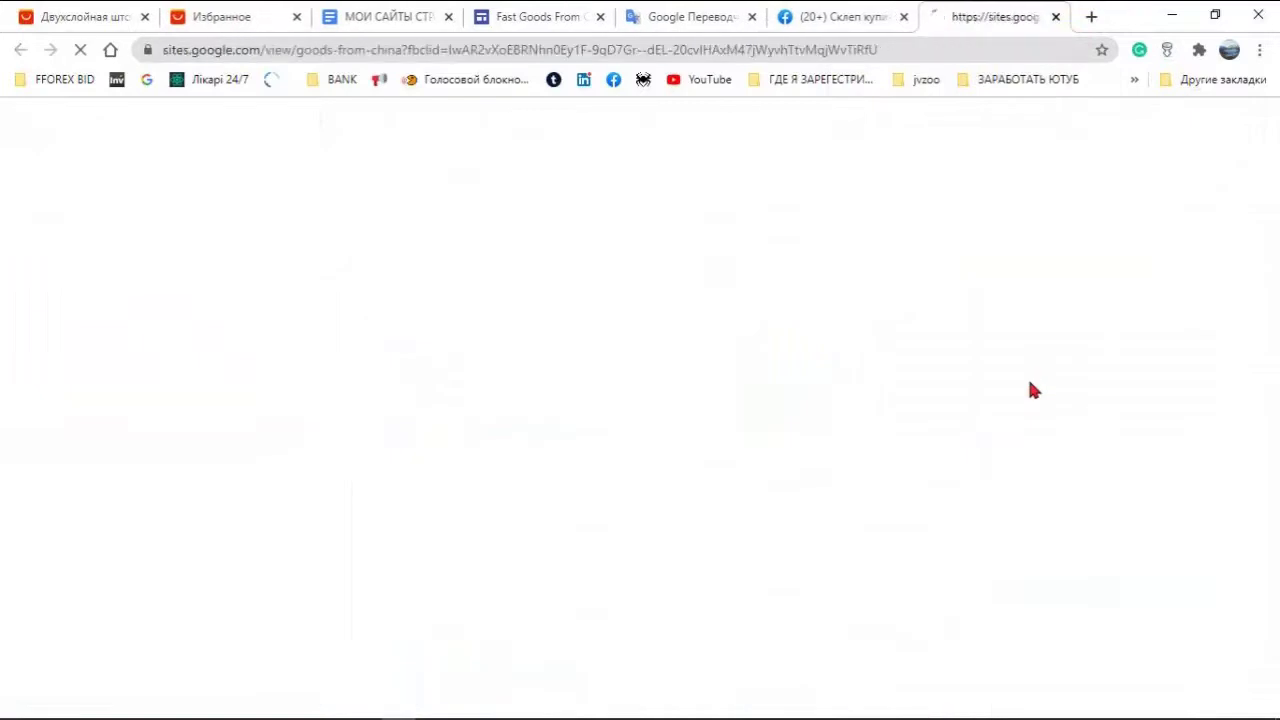
pyautogui.scroll(-6, 571, 410)
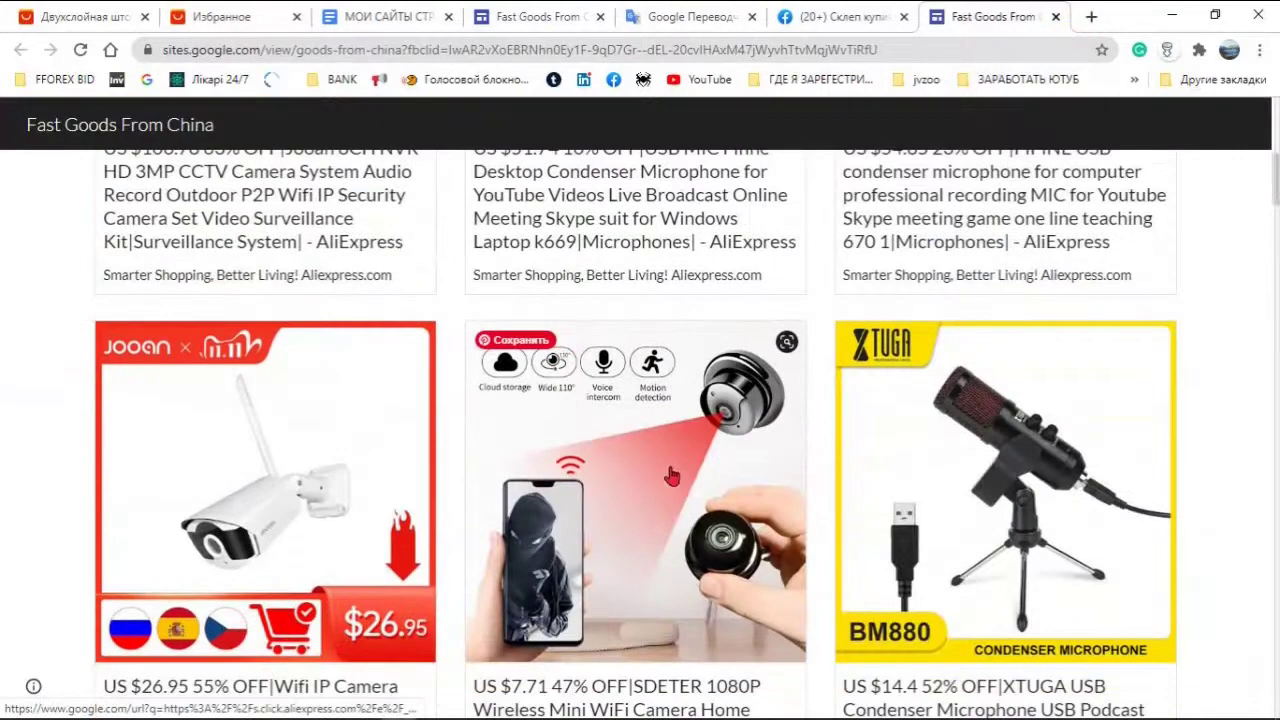
pyautogui.scroll(-5, 673, 478)
pyautogui.scroll(-1, 672, 478)
pyautogui.scroll(3, 666, 474)
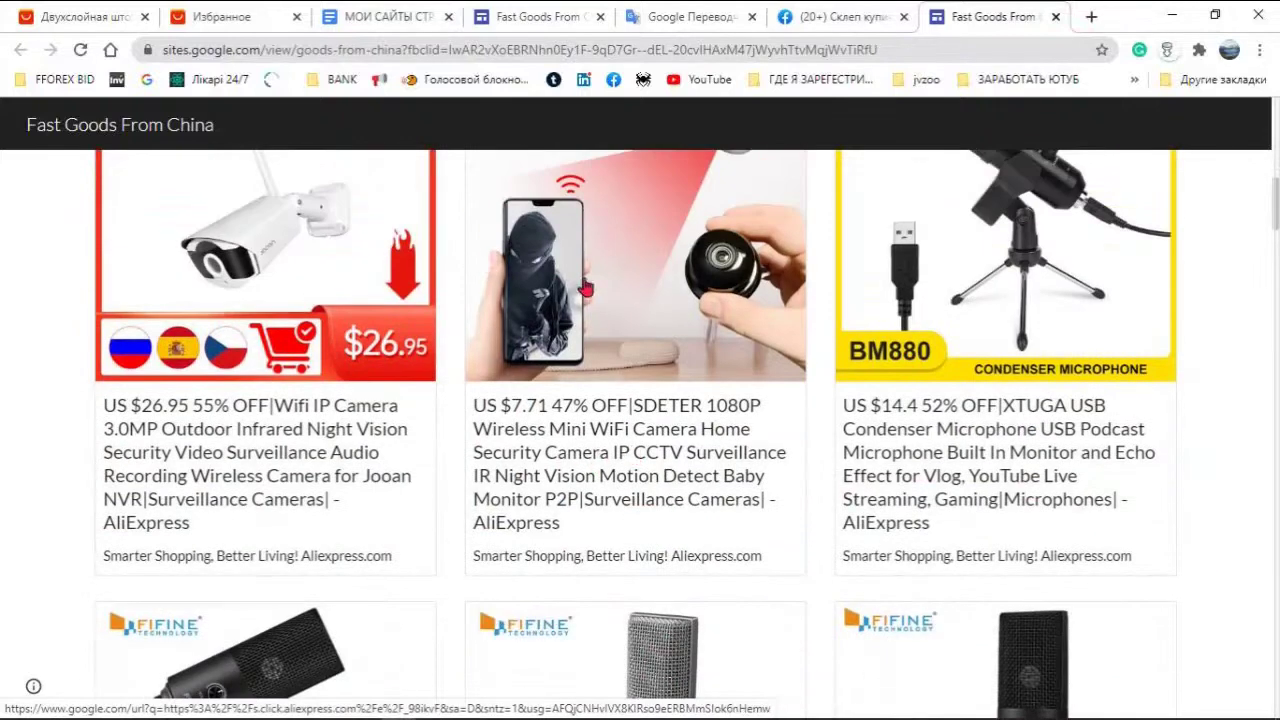
# Step: View the SDETER mini camera's AliExpress page and the SiteStripe help and settings page, closing both tabs when done
pyautogui.click(605, 447)
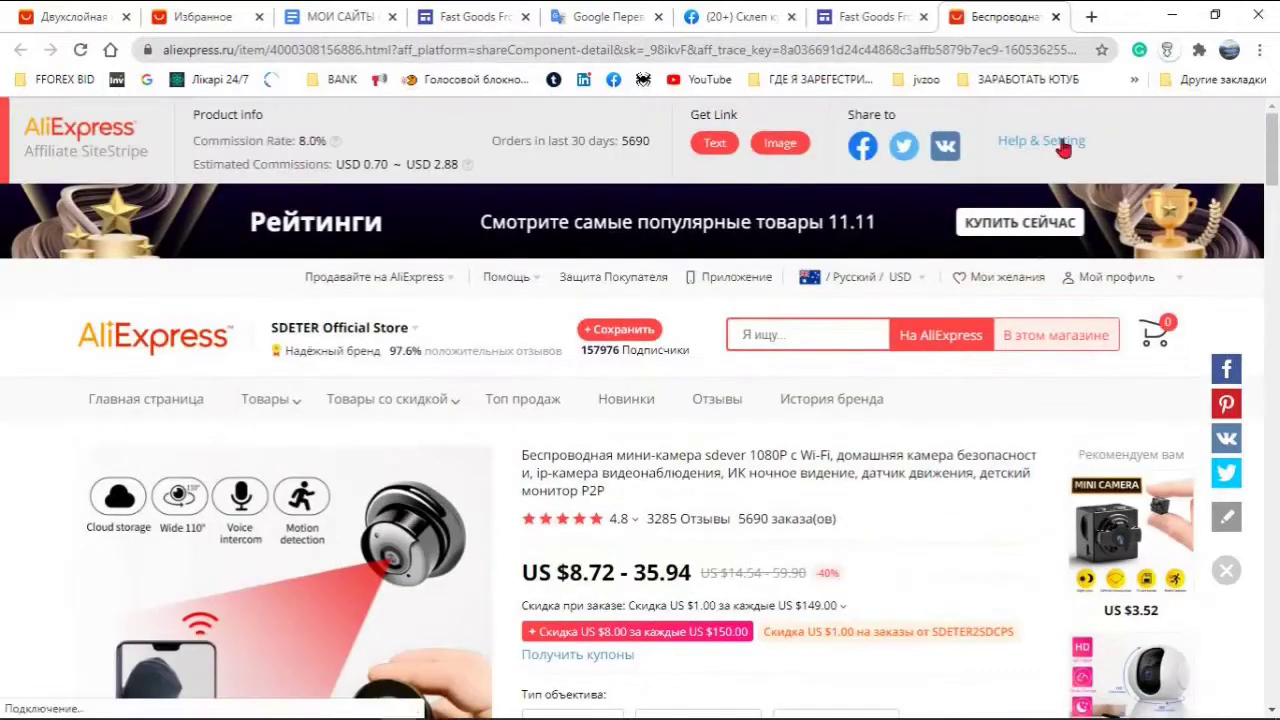
pyautogui.click(1063, 146)
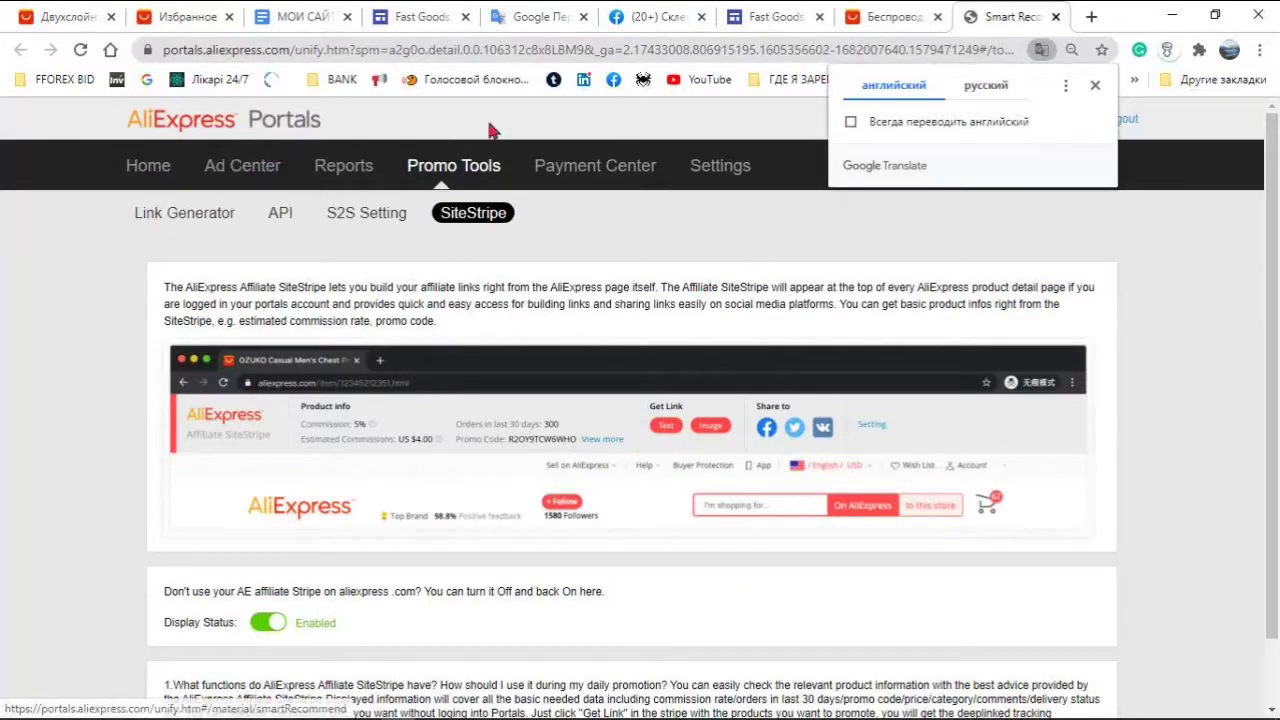
pyautogui.click(1056, 17)
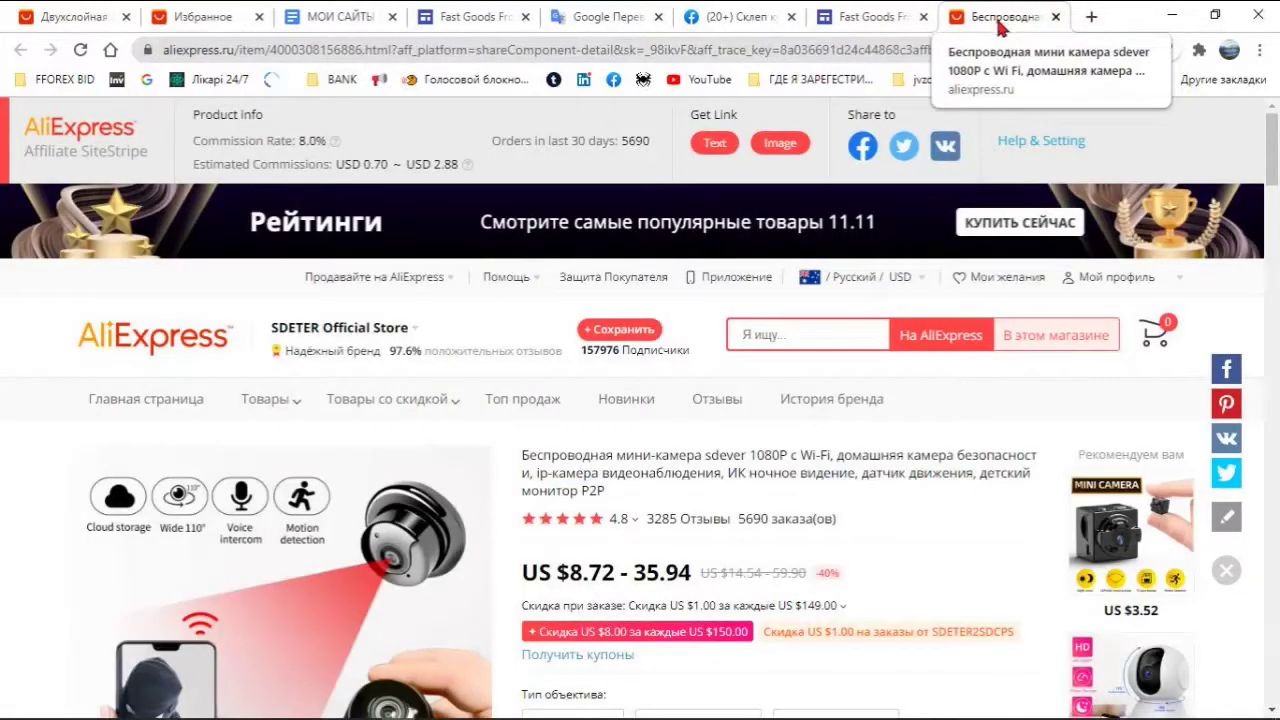
pyautogui.click(1056, 17)
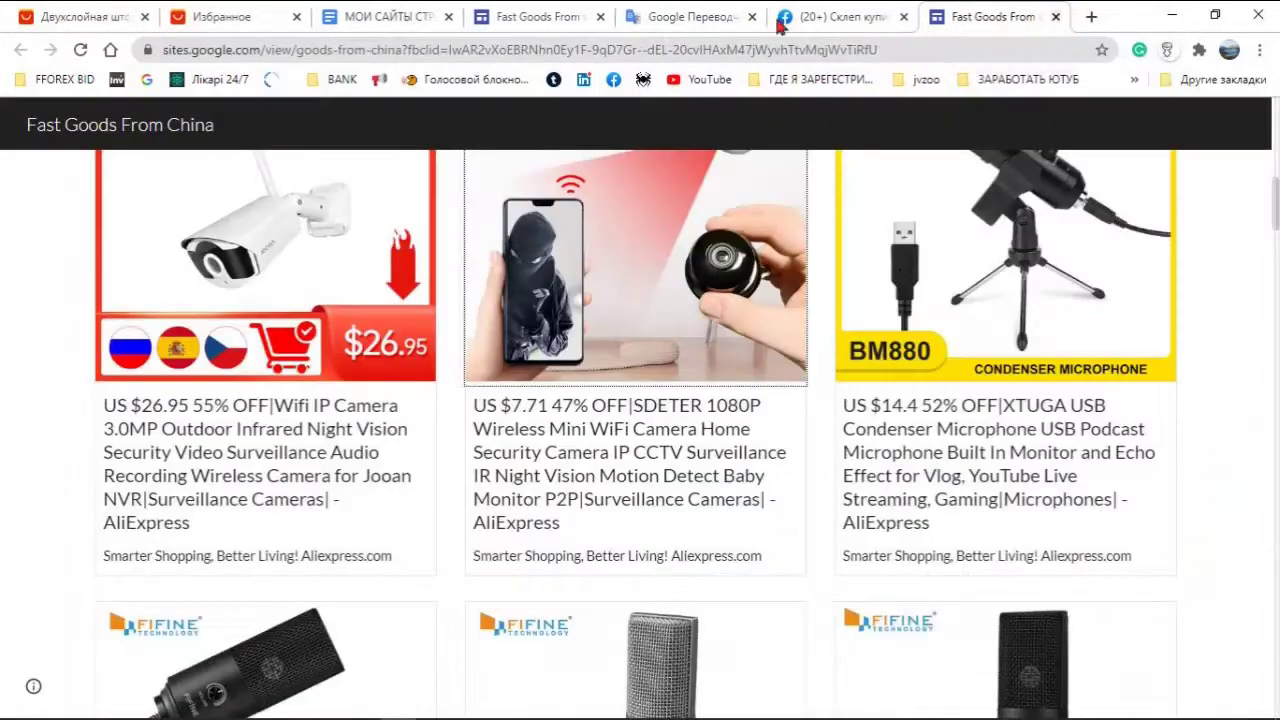
pyautogui.click(521, 12)
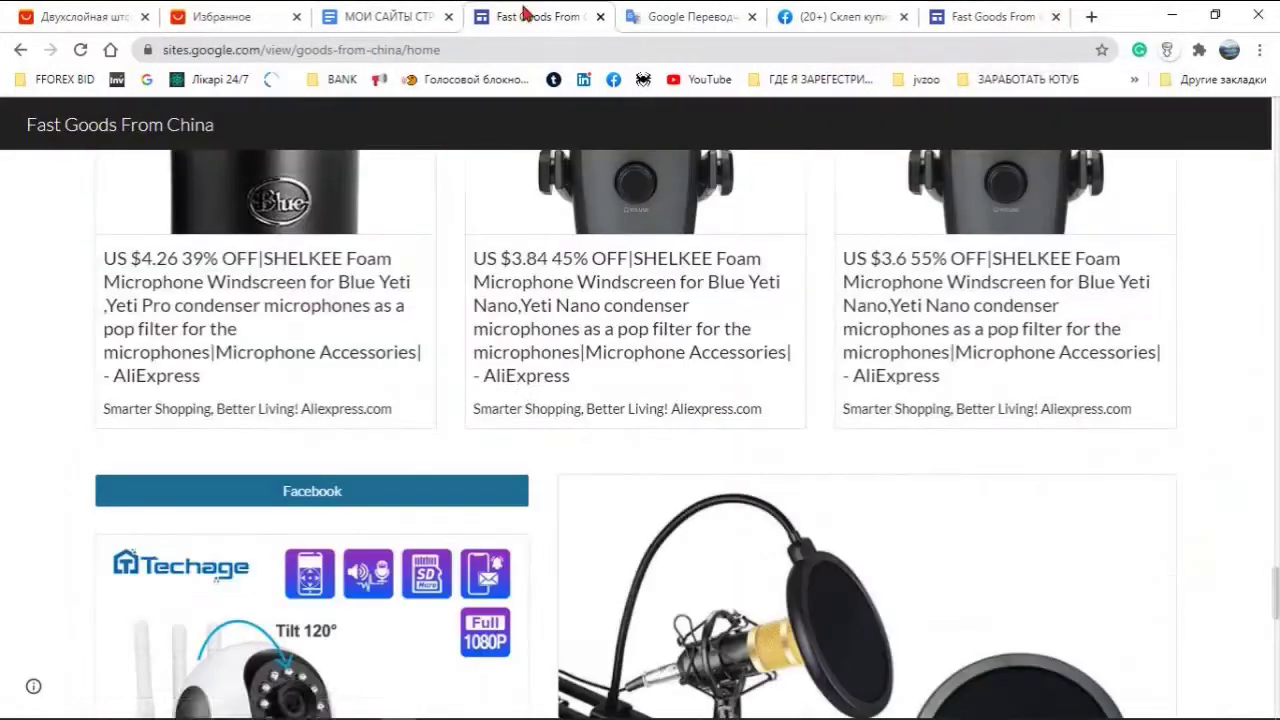
pyautogui.click(390, 17)
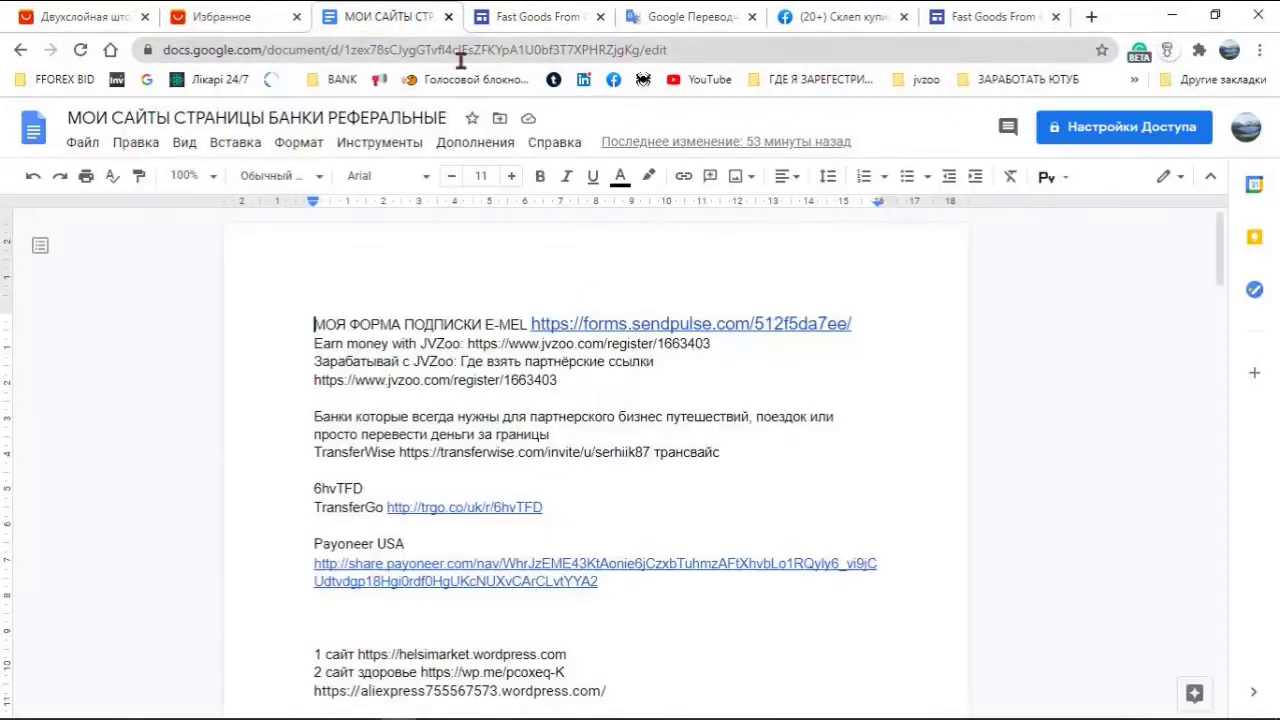
pyautogui.click(493, 28)
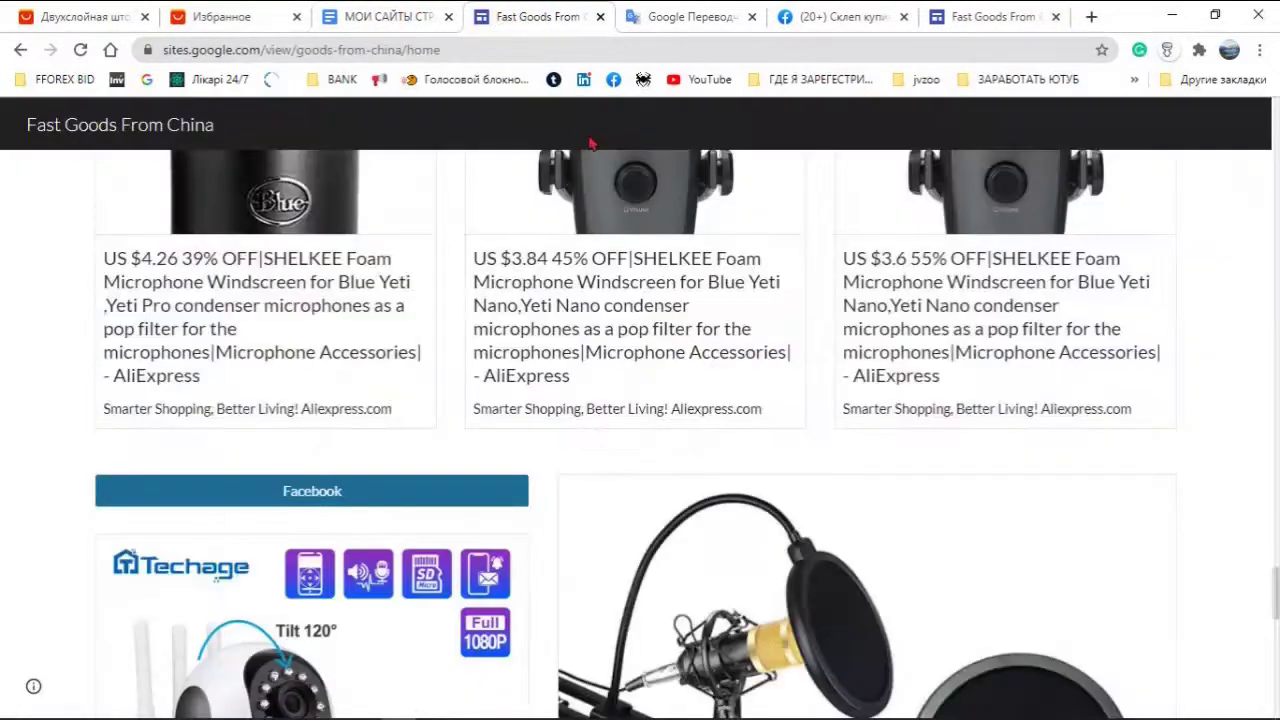
pyautogui.click(995, 17)
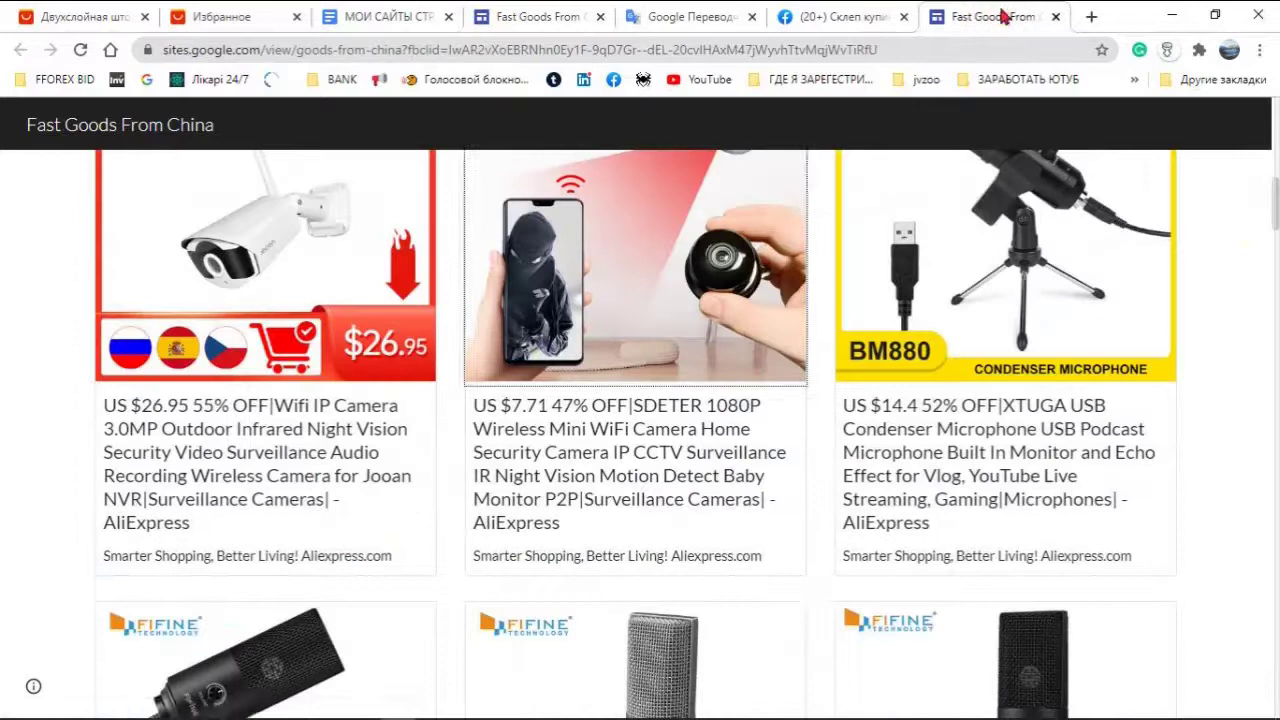
pyautogui.click(385, 17)
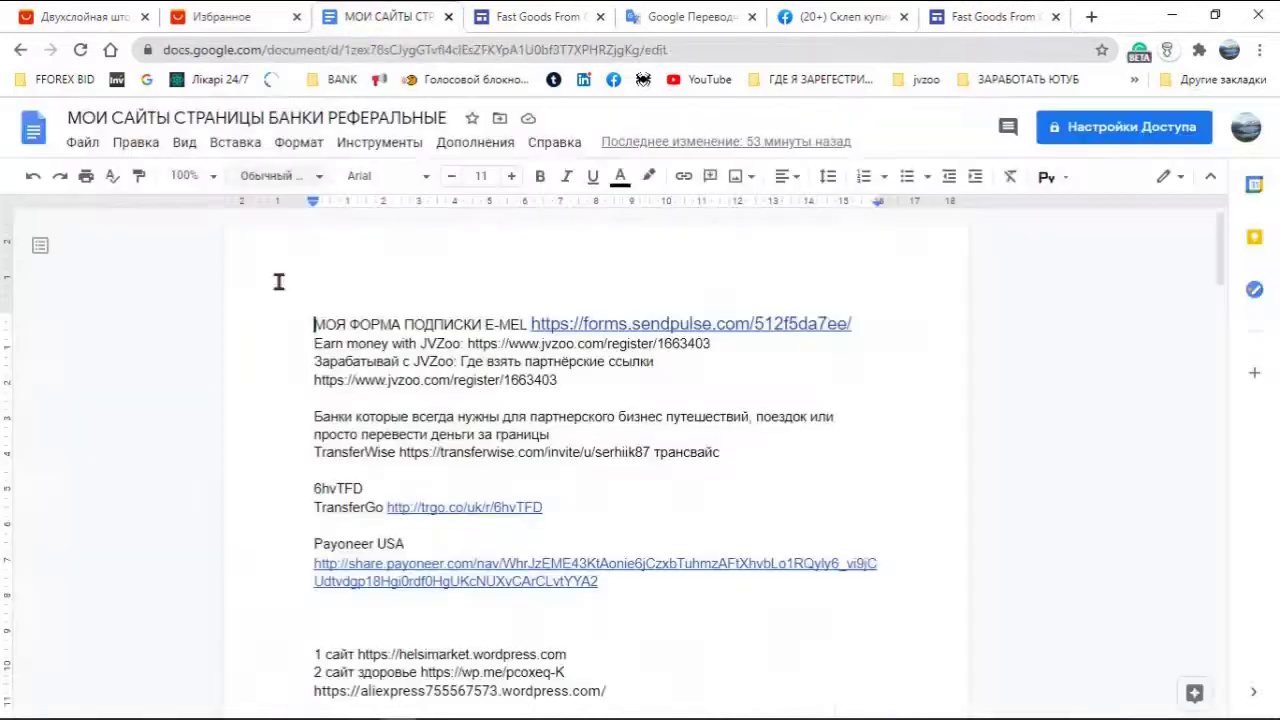
pyautogui.scroll(-7, 556, 588)
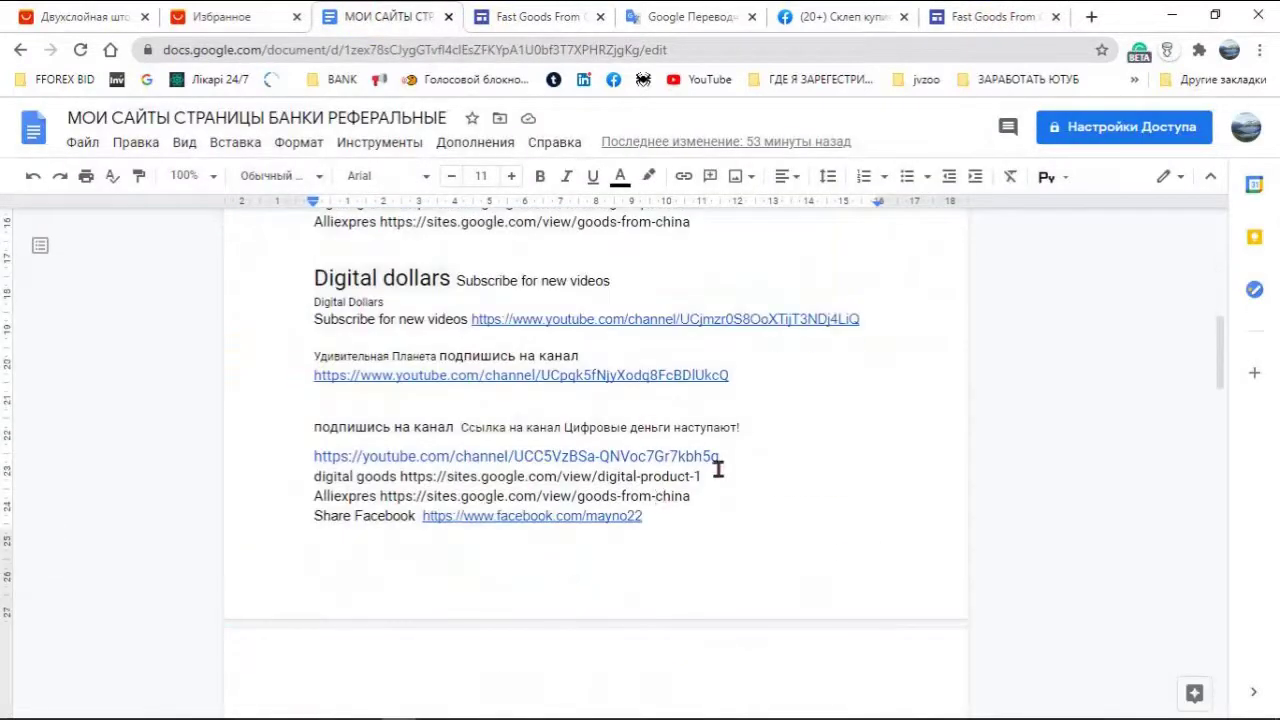
pyautogui.scroll(-15, 690, 528)
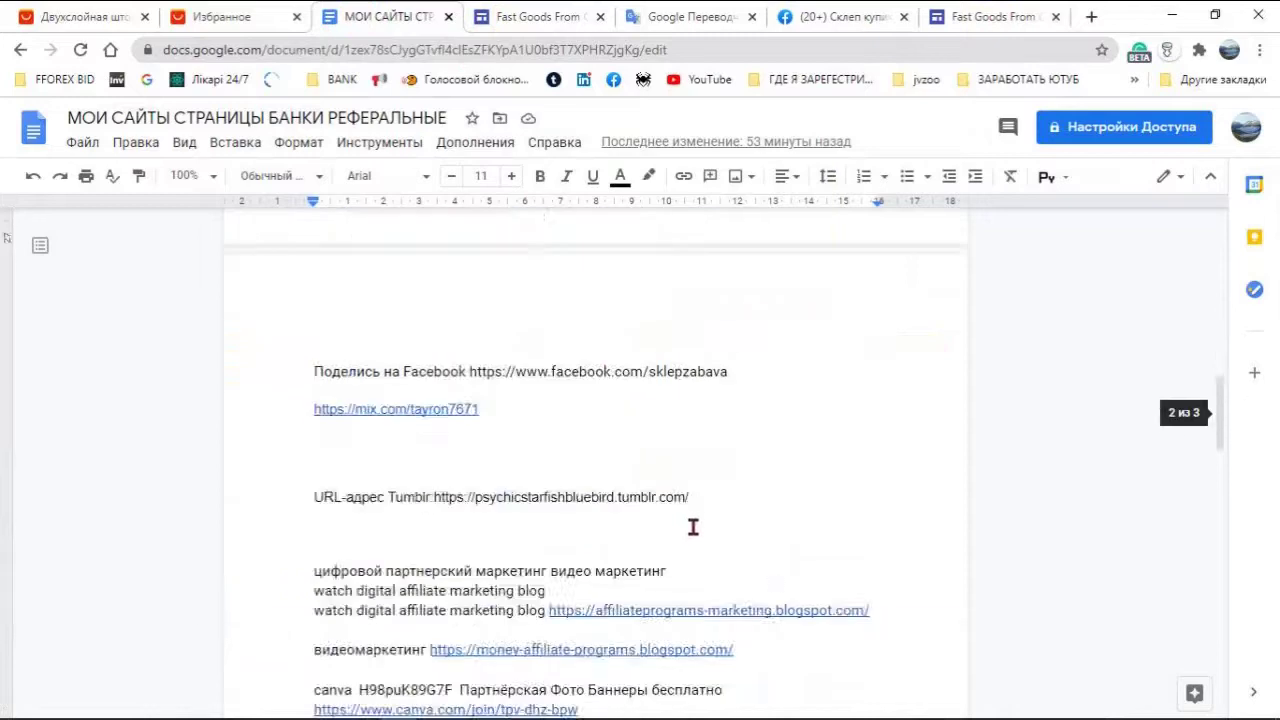
pyautogui.scroll(-3, 696, 530)
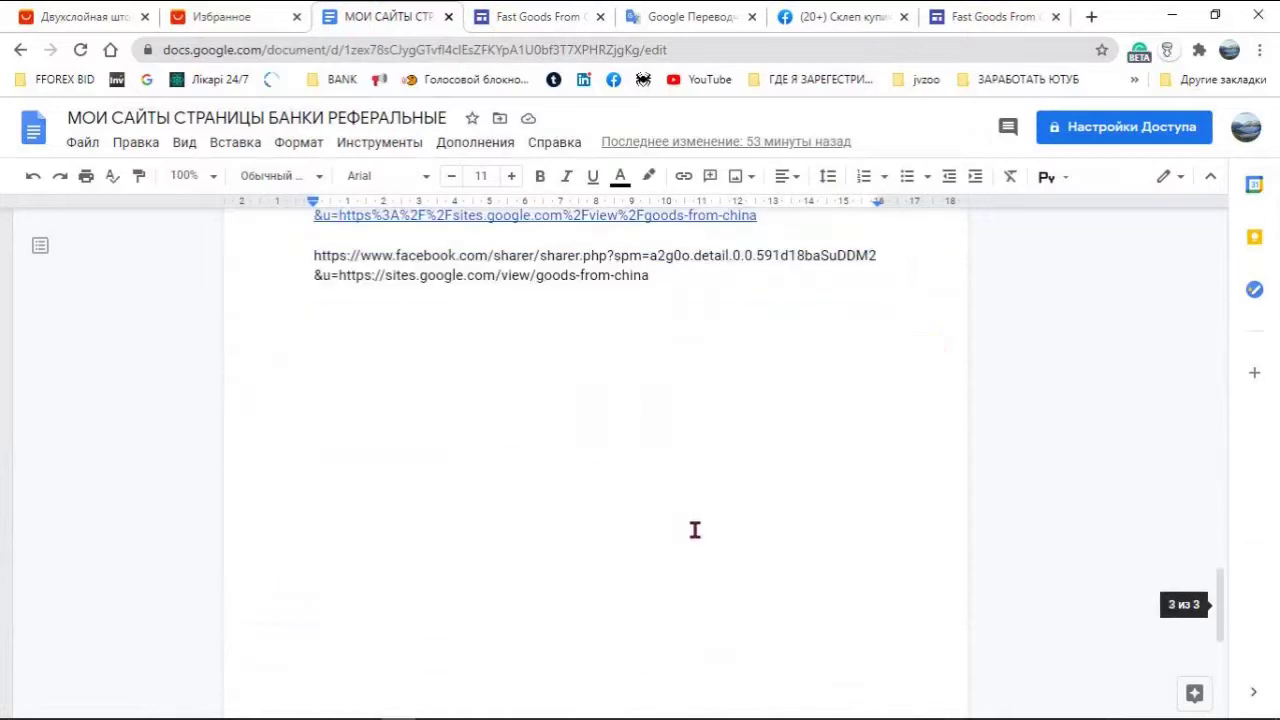
pyautogui.scroll(5, 696, 529)
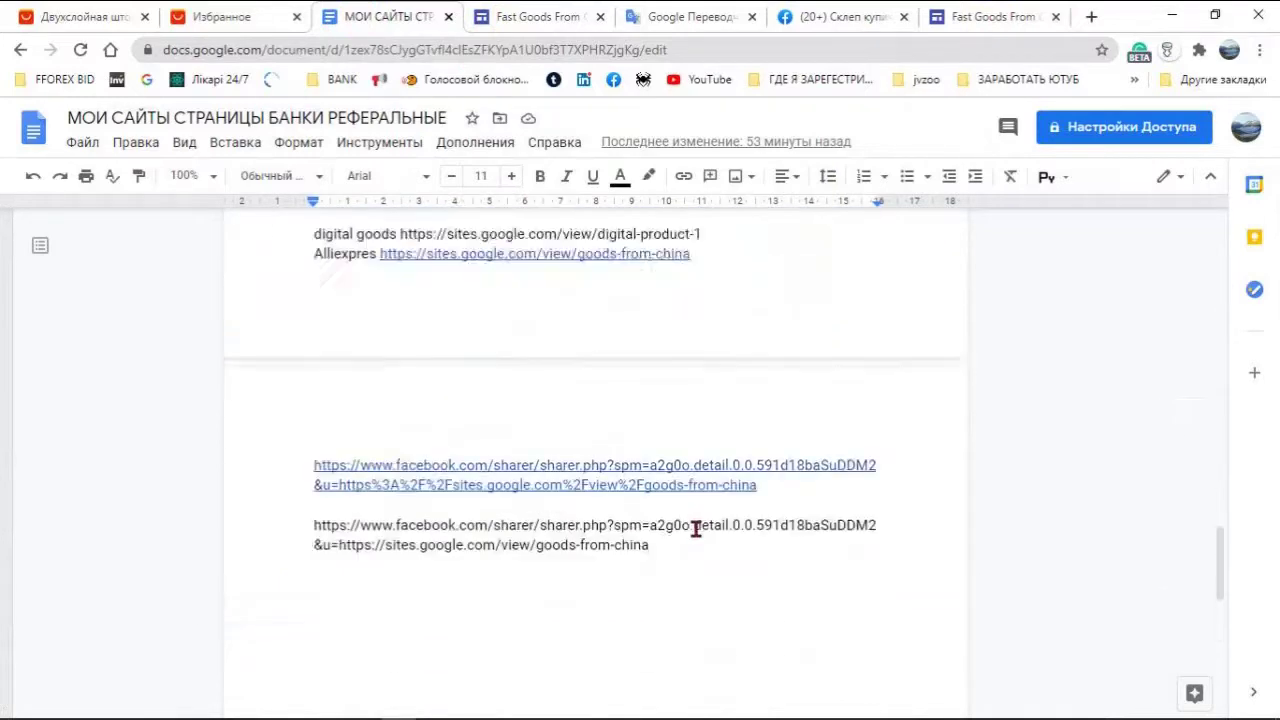
pyautogui.tripleClick(707, 432)
pyautogui.hotkey('ctrl', 'c')
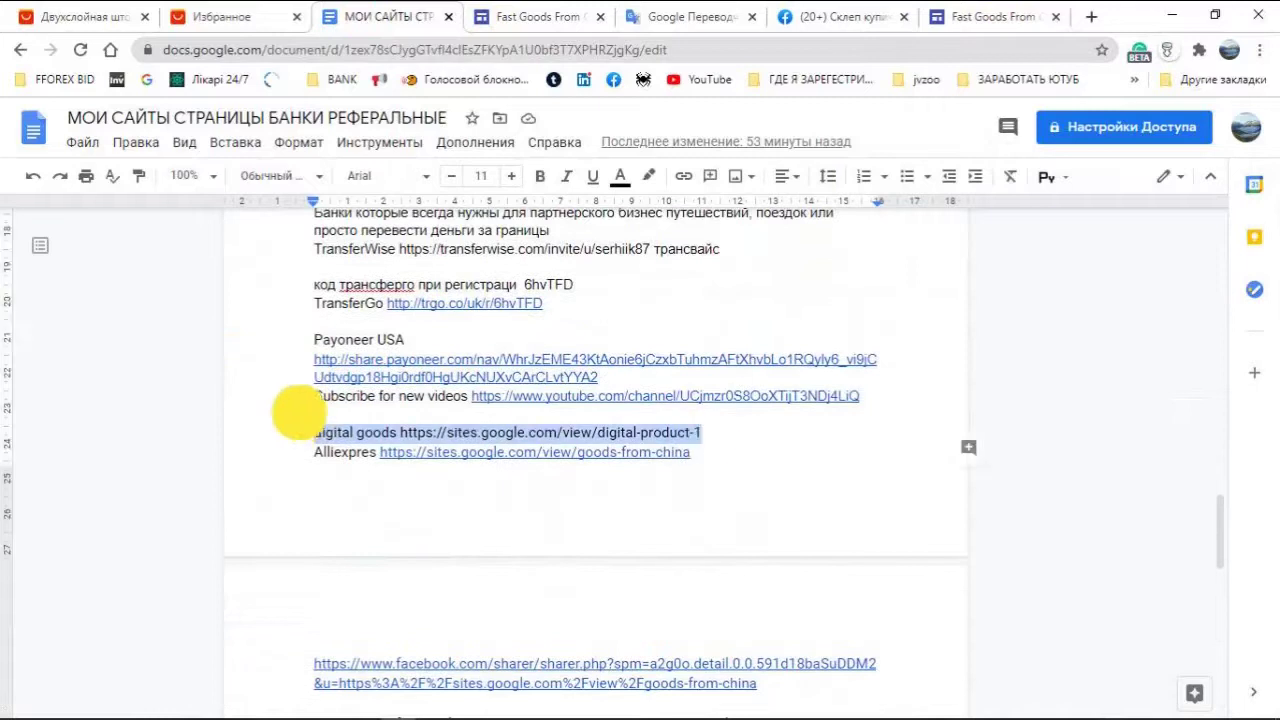
pyautogui.rightClick(399, 432)
pyautogui.click(535, 256)
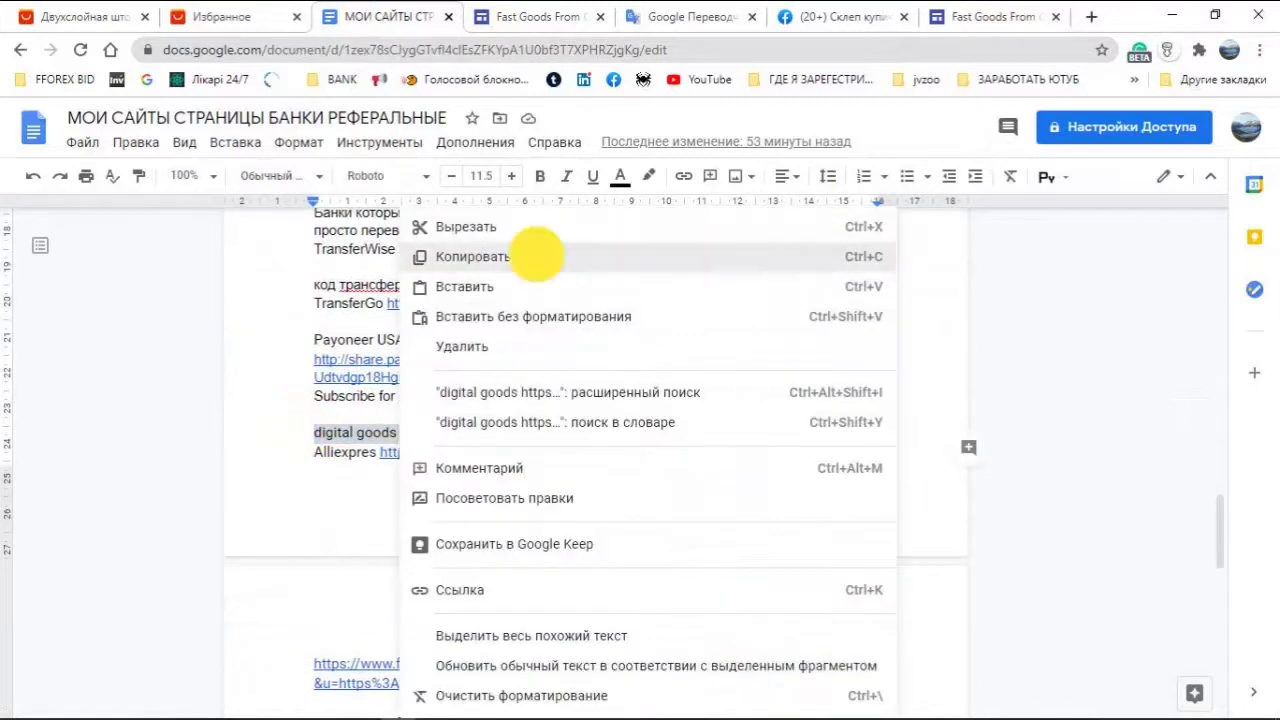
pyautogui.click(1091, 16)
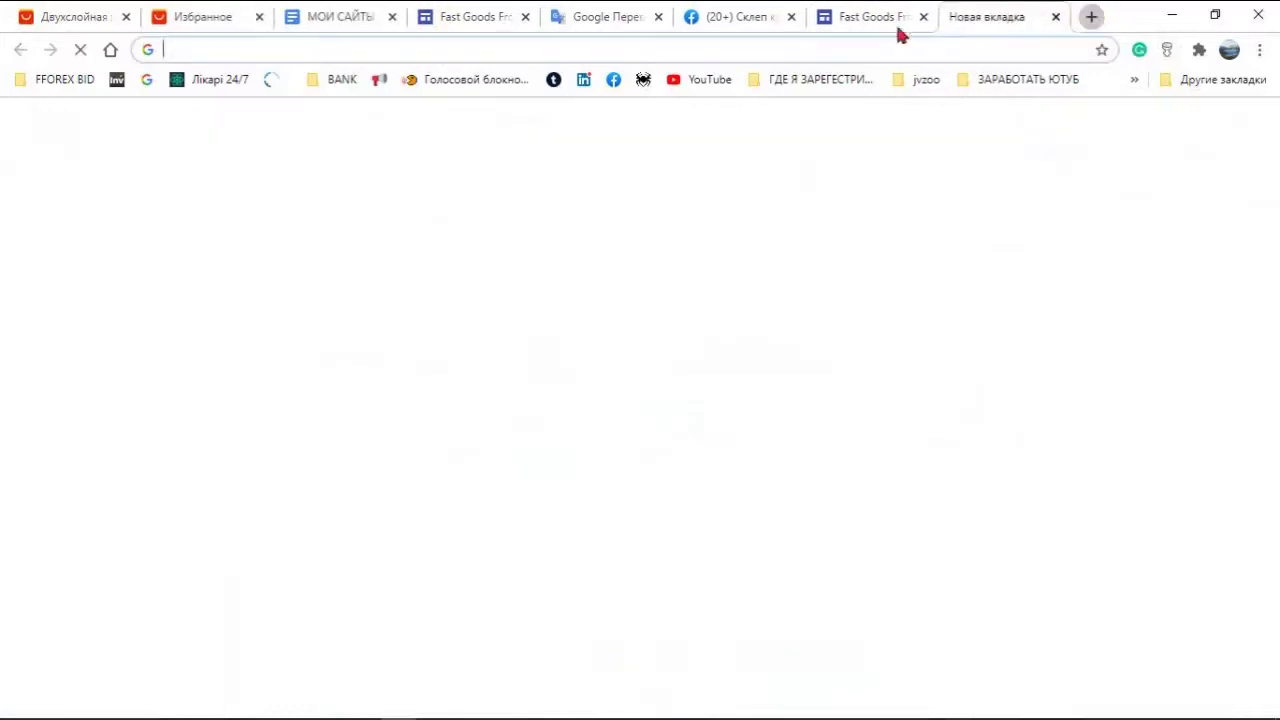
pyautogui.rightClick(799, 49)
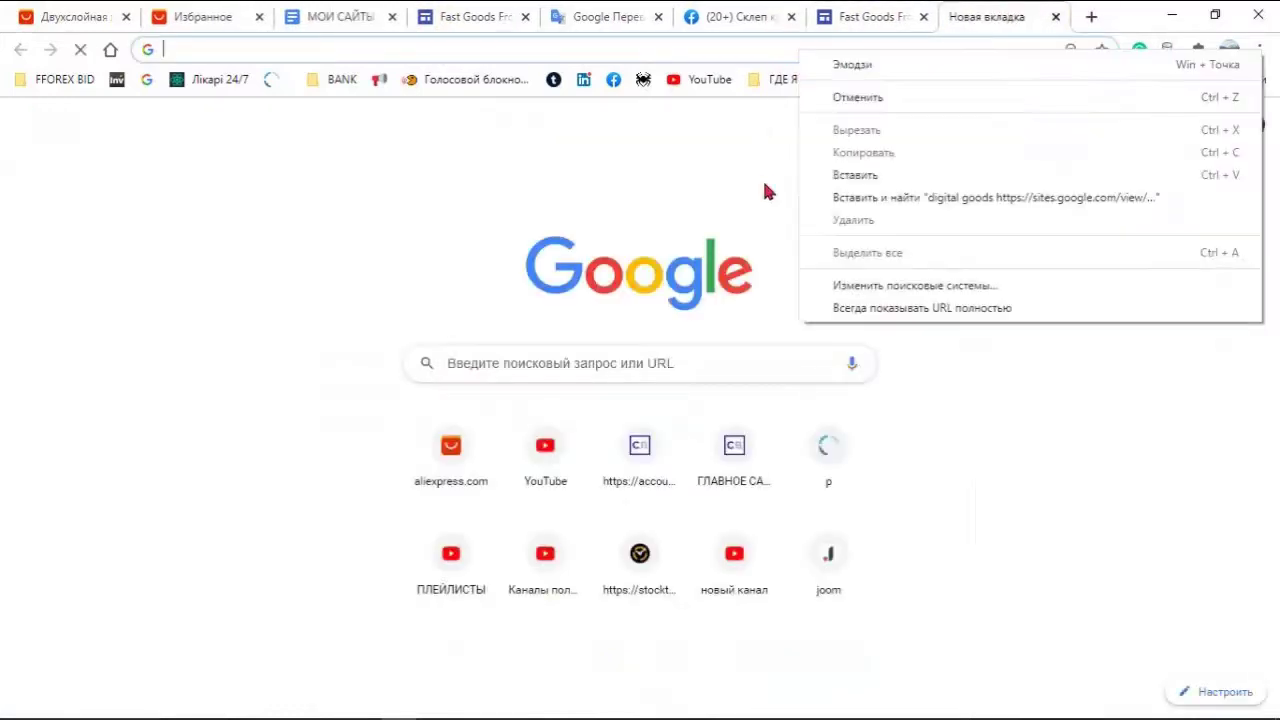
pyautogui.click(856, 174)
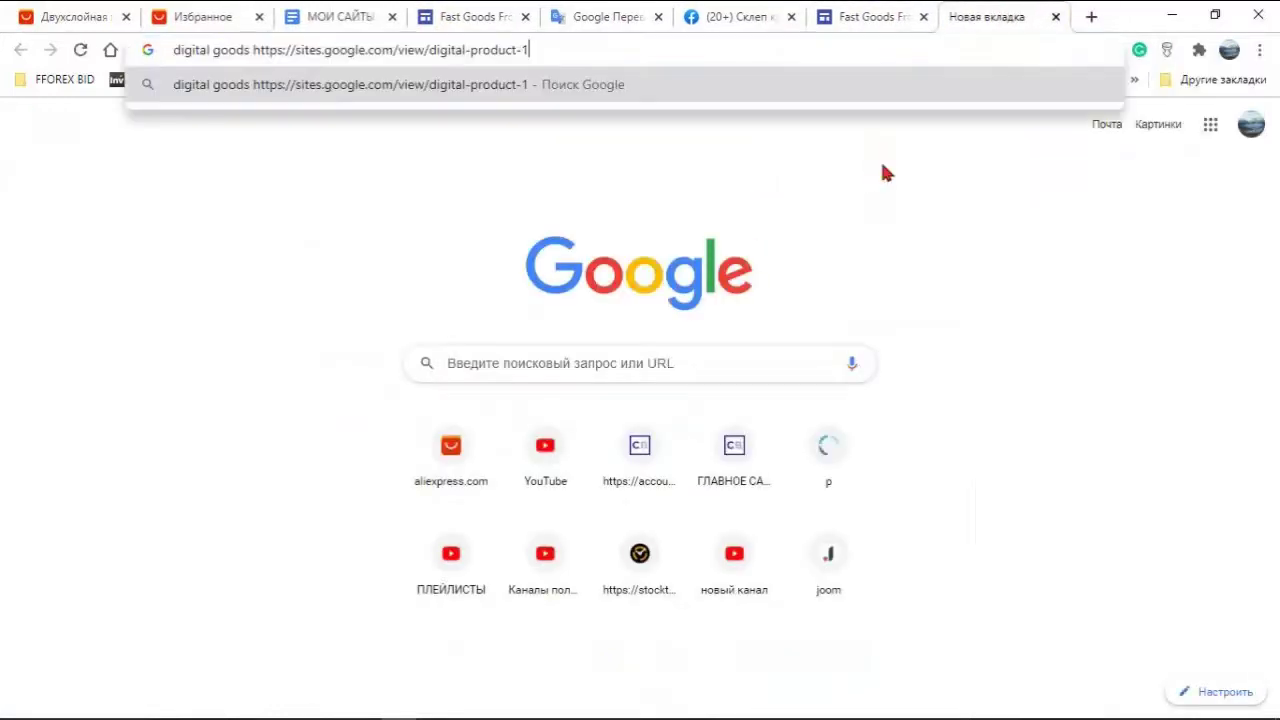
pyautogui.click(487, 86)
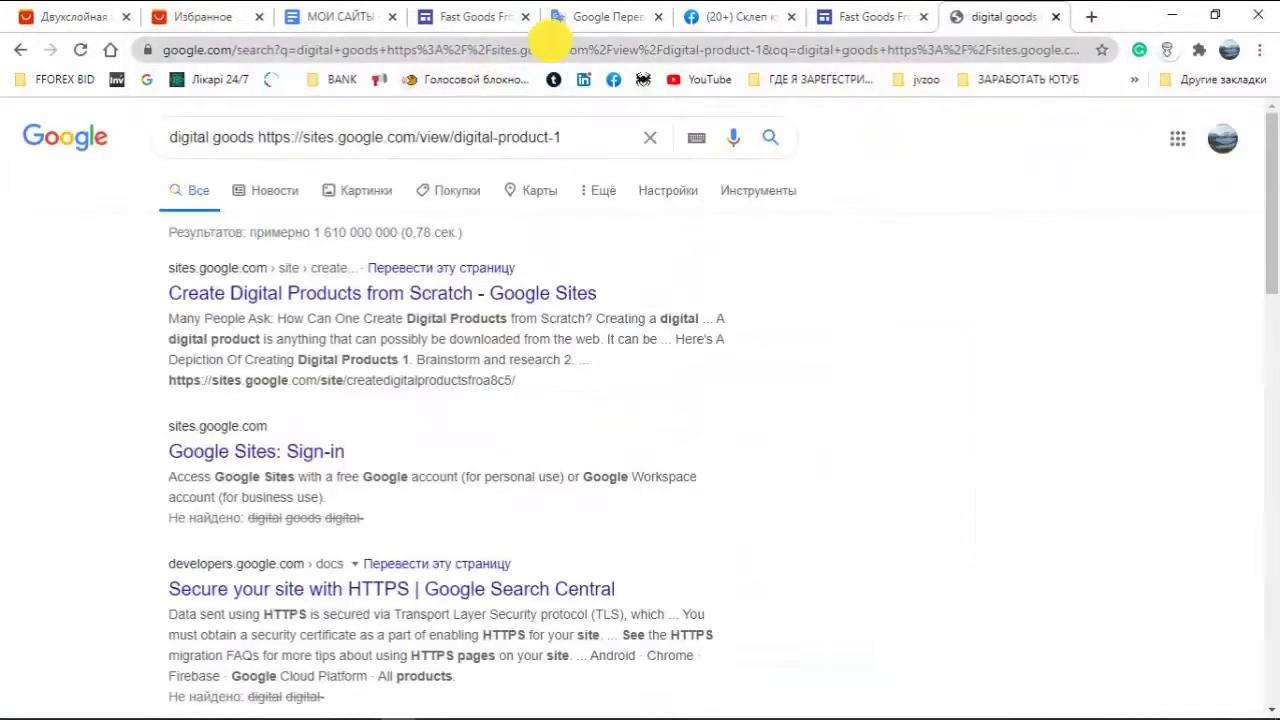
pyautogui.click(551, 40)
pyautogui.click(551, 45)
pyautogui.rightClick(551, 45)
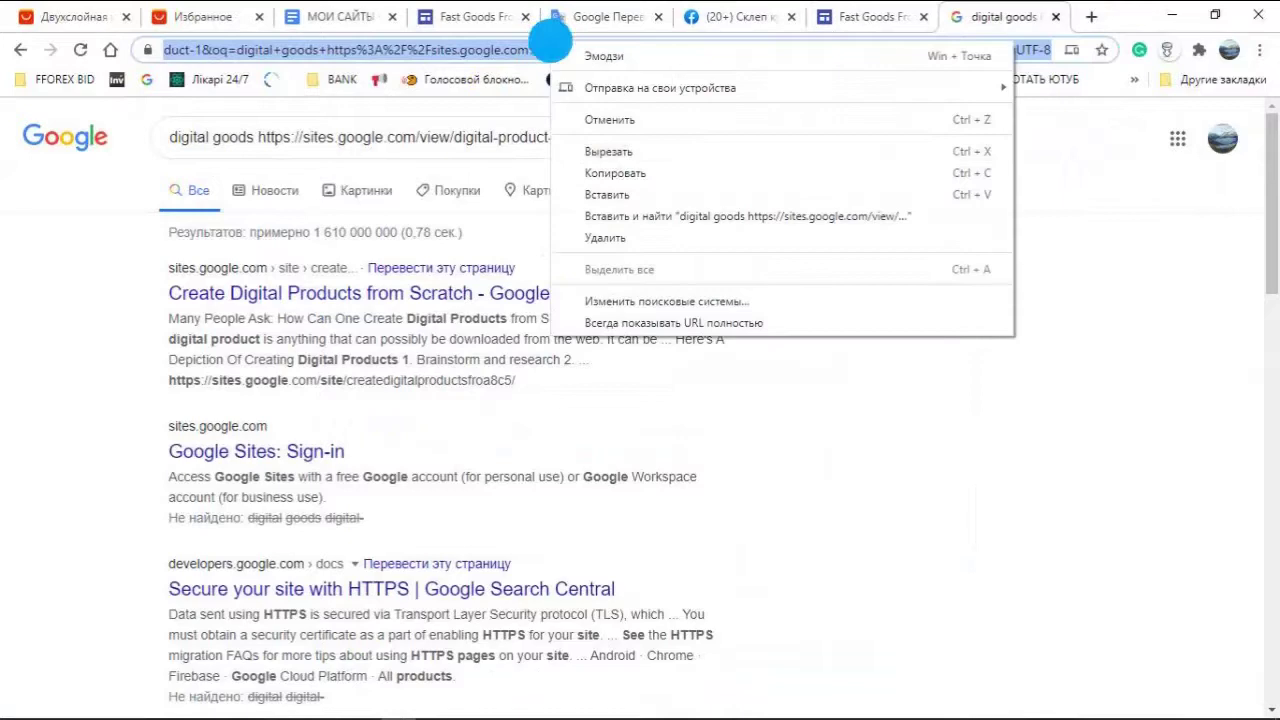
pyautogui.click(590, 194)
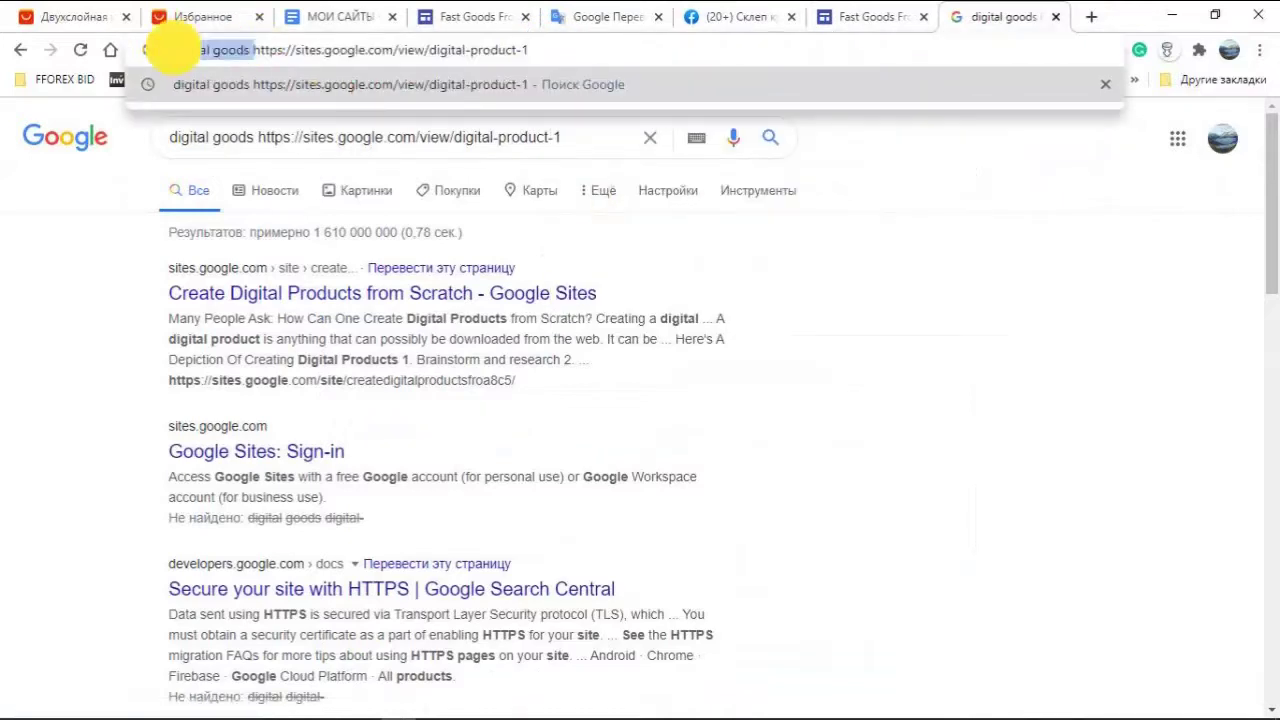
pyautogui.moveTo(166, 48); pyautogui.dragTo(253, 49)
pyautogui.press('BackSpace')
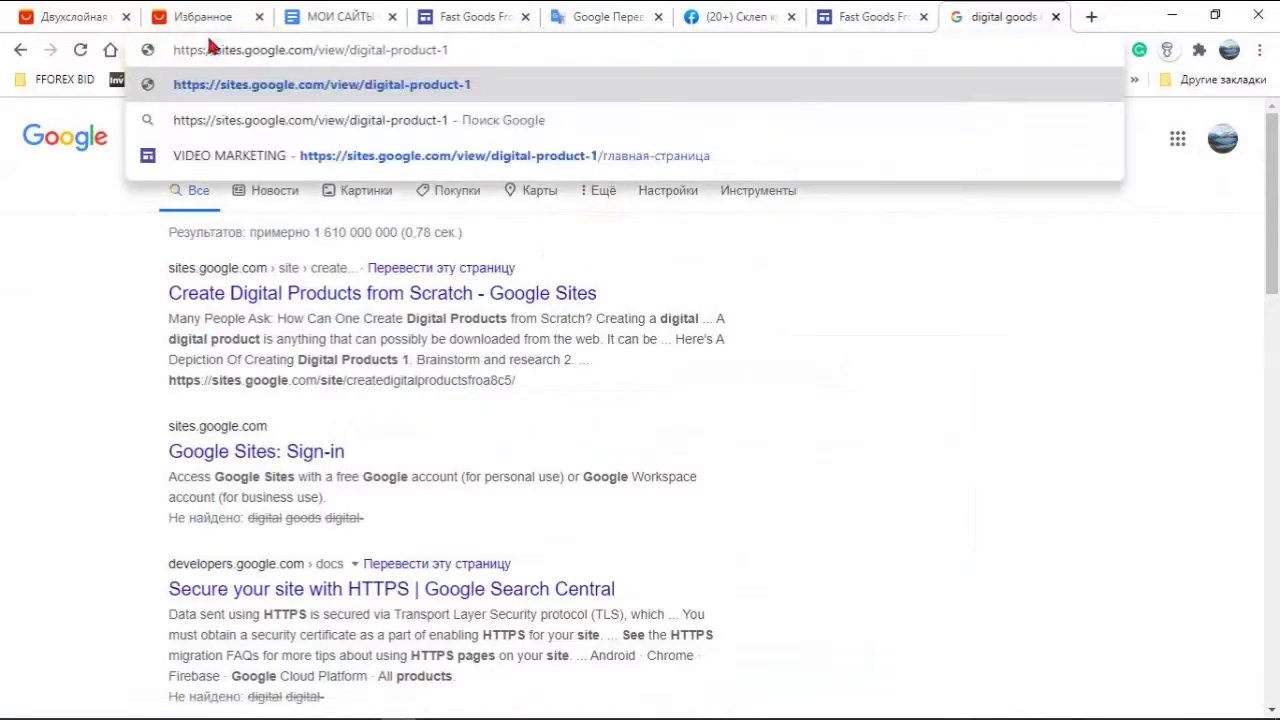
pyautogui.click(485, 56)
pyautogui.press('Return')
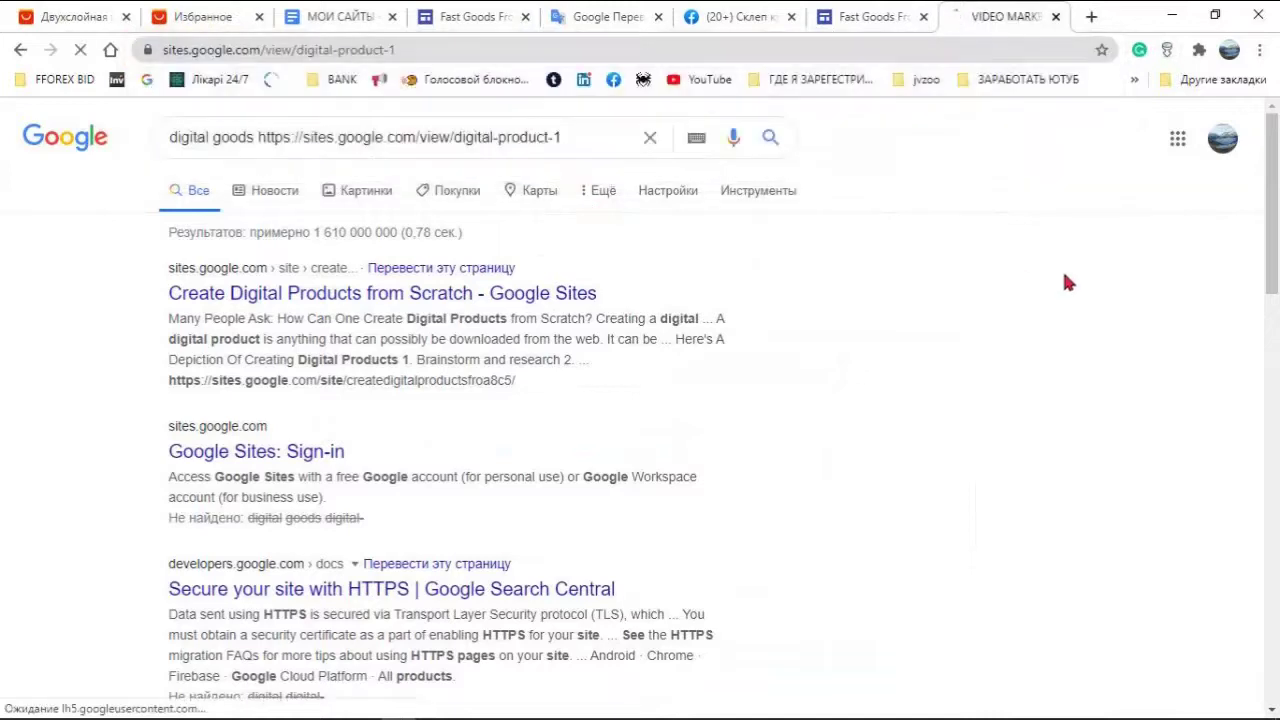
# Step: Look through the VIDEO MARKETING site from its header and image carousel to the product descriptions and referral links
pyautogui.scroll(-5, 735, 404)
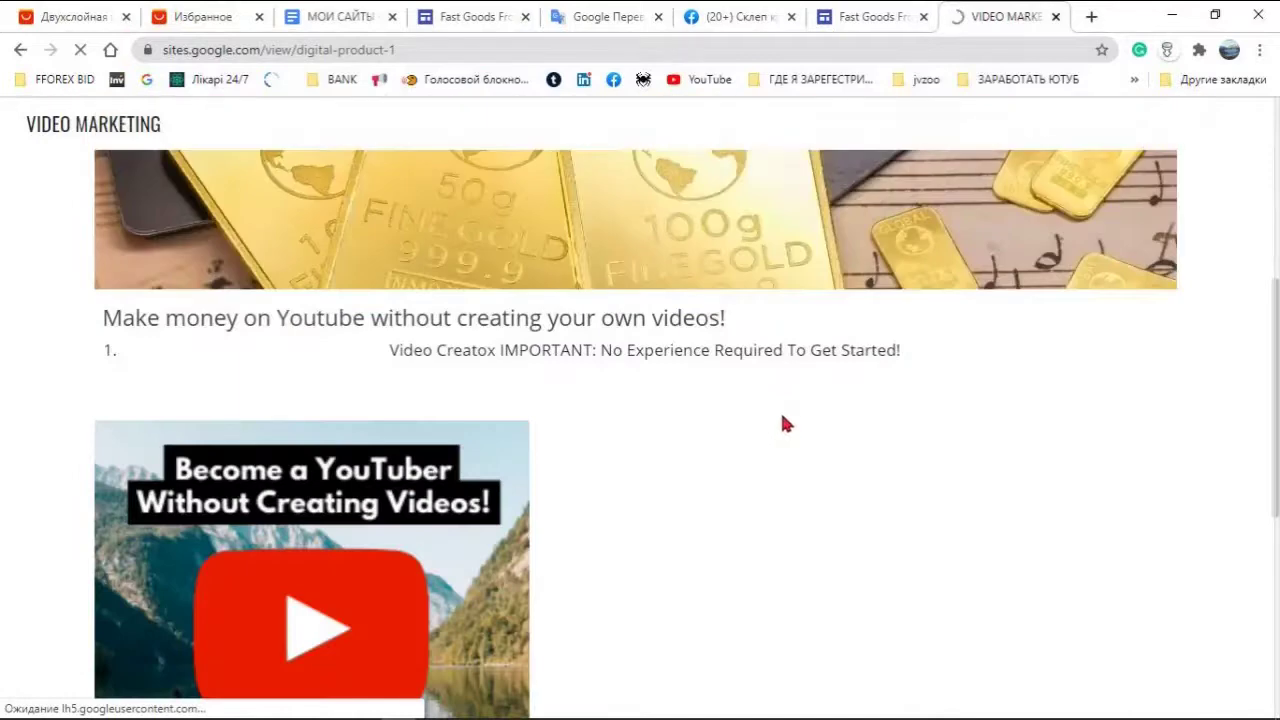
pyautogui.scroll(-5, 780, 425)
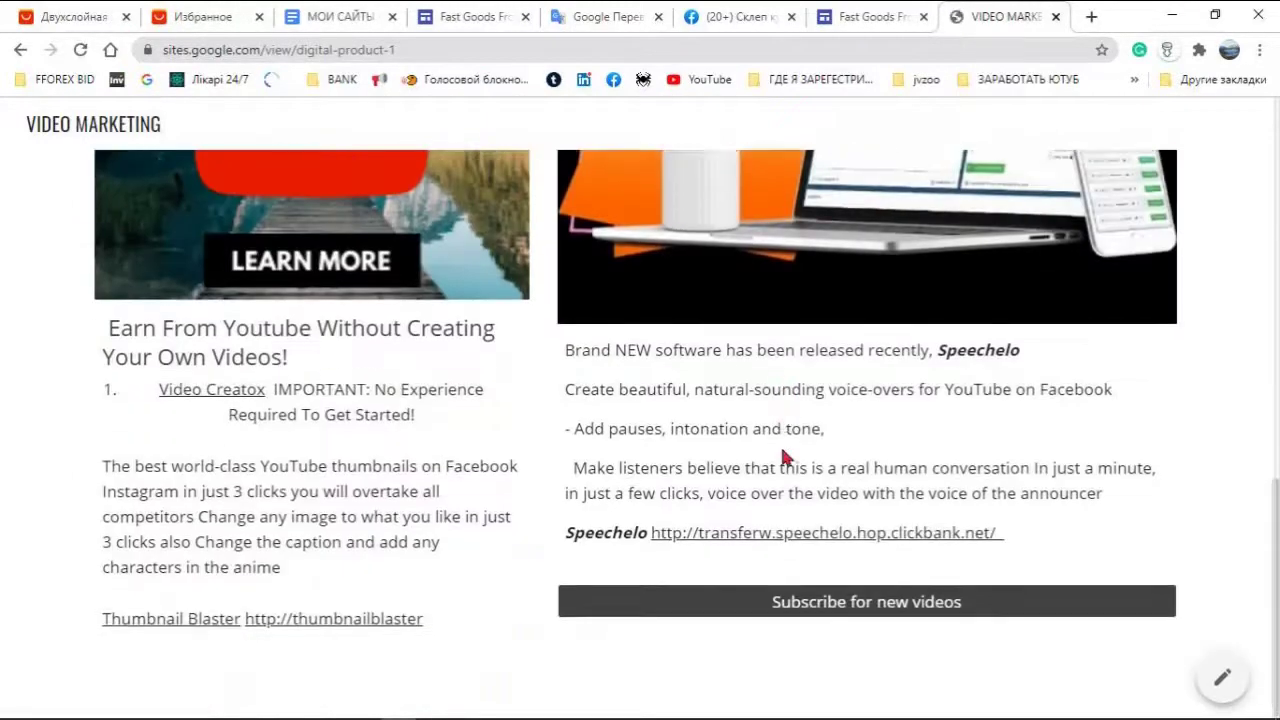
pyautogui.scroll(10, 782, 445)
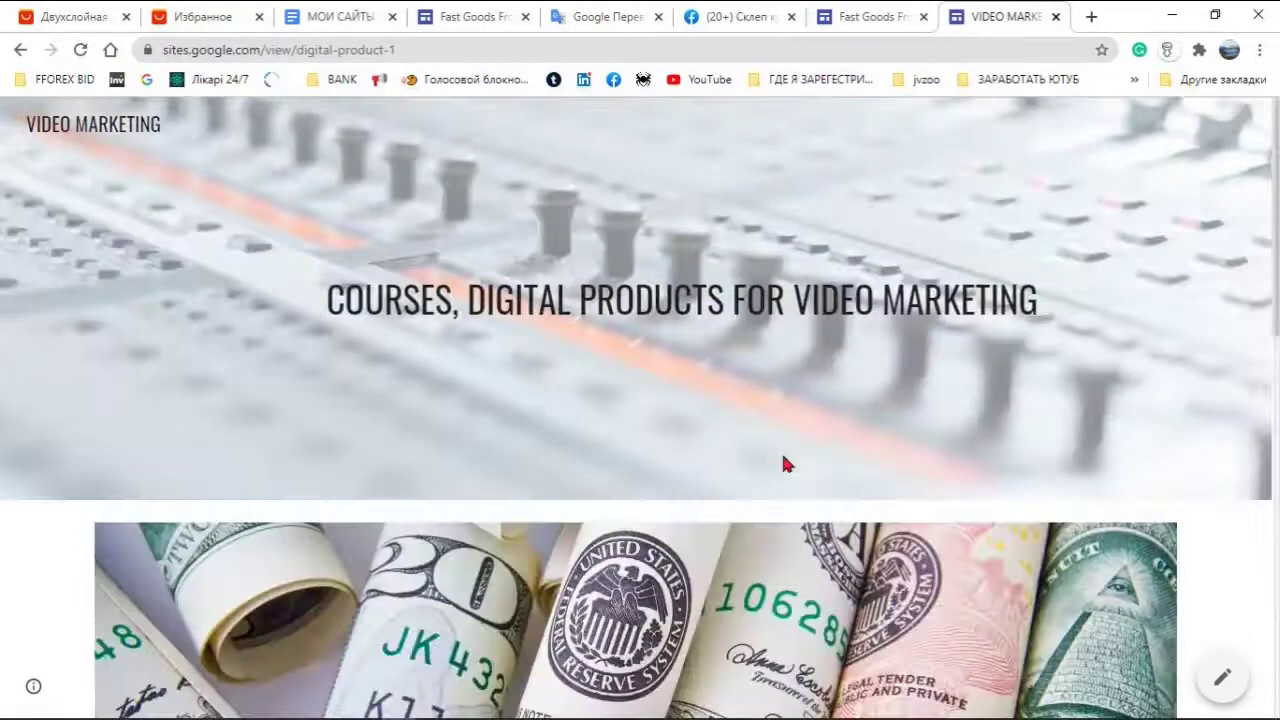
pyautogui.scroll(-10, 784, 463)
pyautogui.scroll(-1, 784, 466)
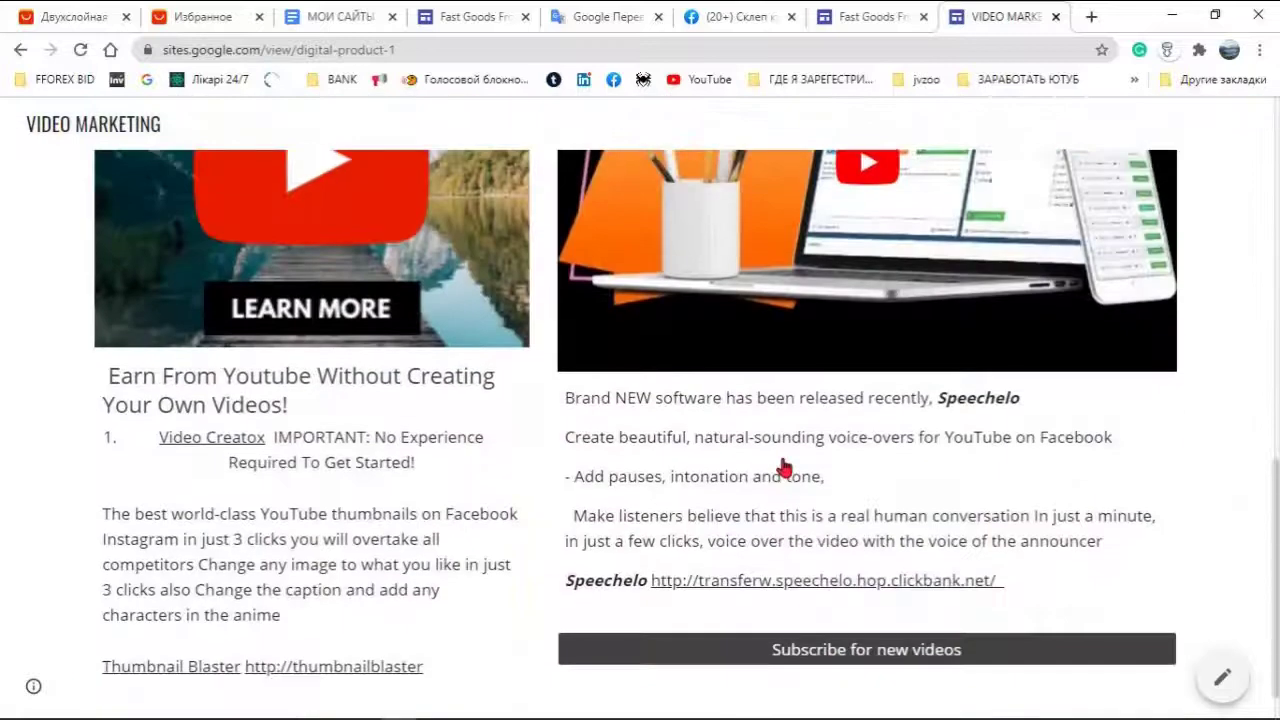
pyautogui.scroll(7, 752, 520)
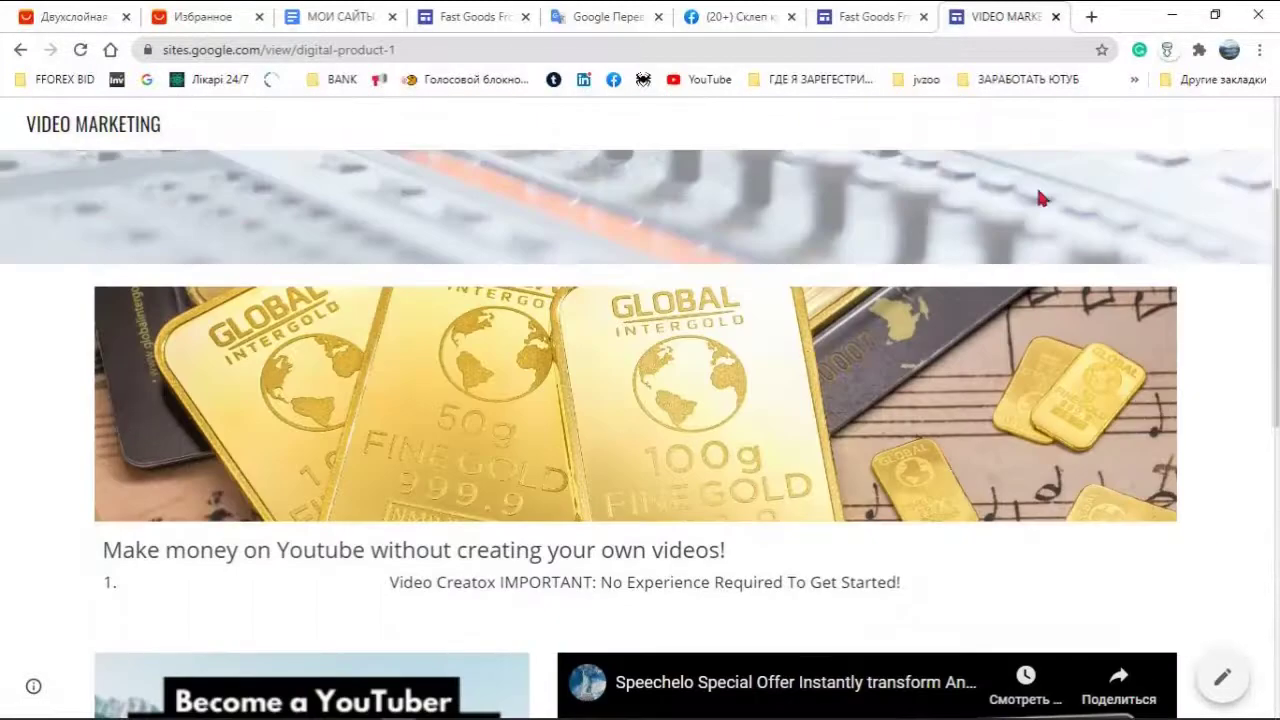
pyautogui.scroll(3, 891, 449)
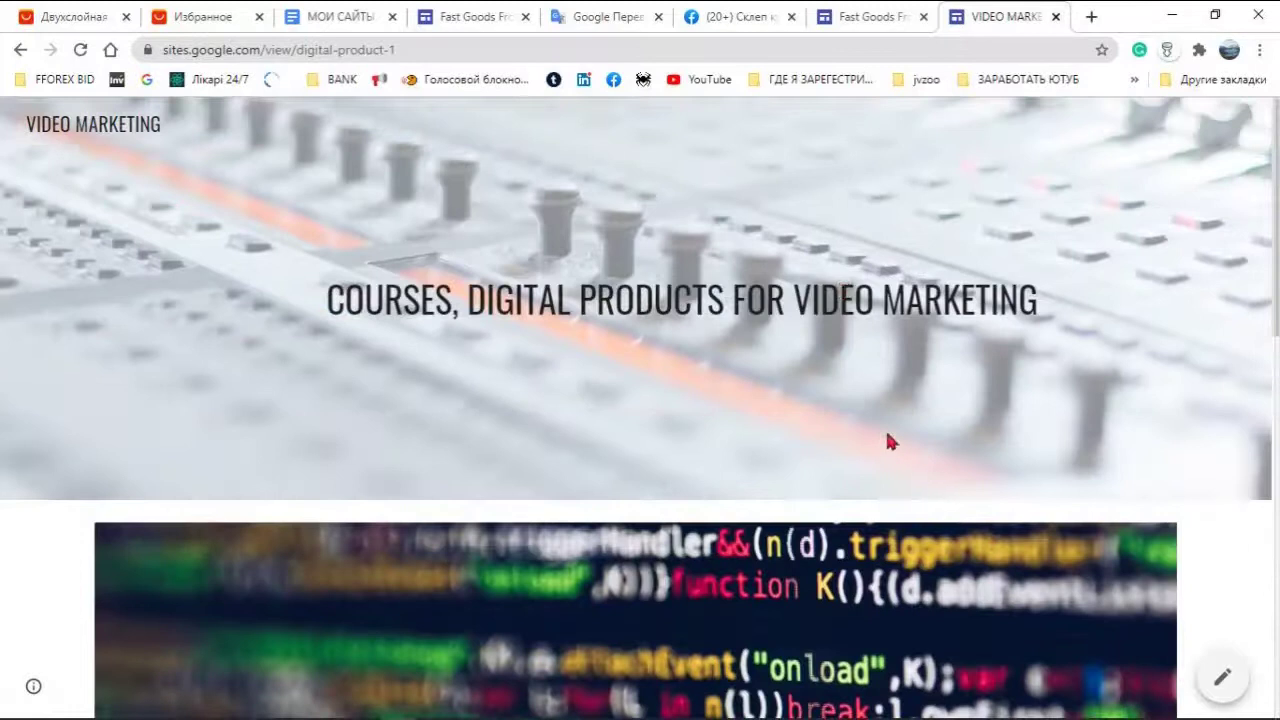
pyautogui.scroll(-2, 574, 461)
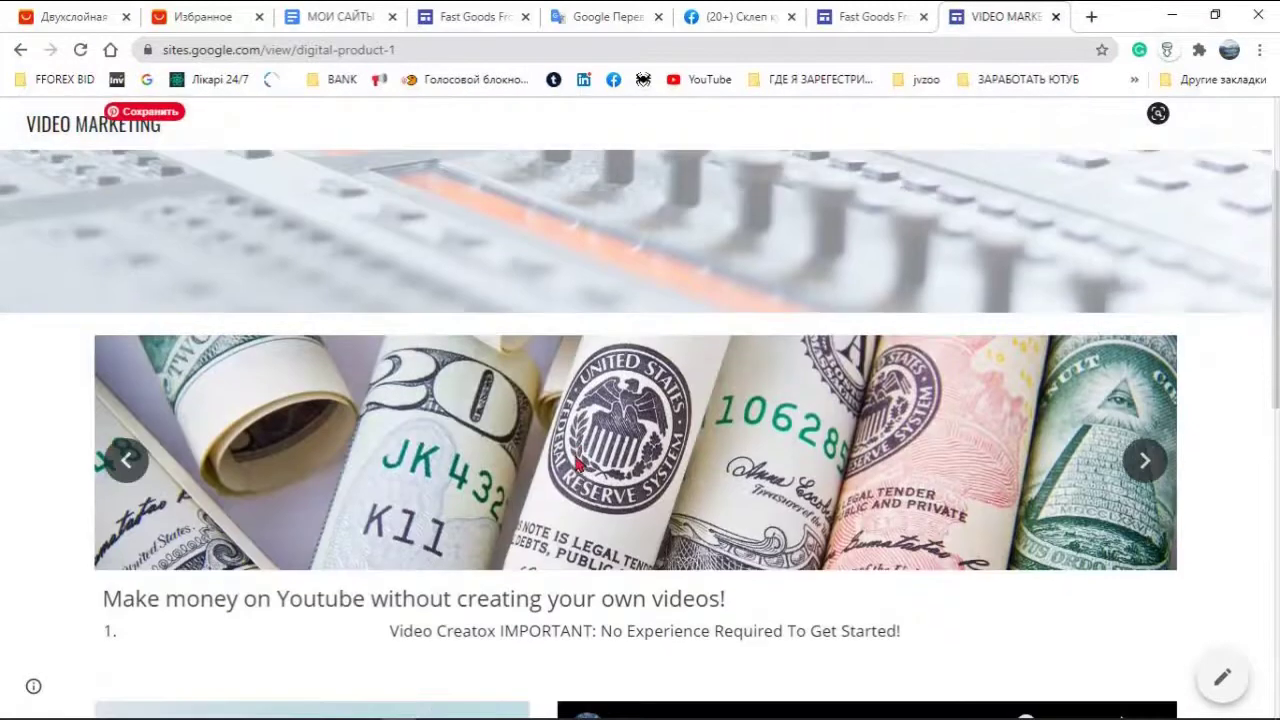
pyautogui.scroll(-4, 577, 463)
pyautogui.scroll(-4, 577, 463)
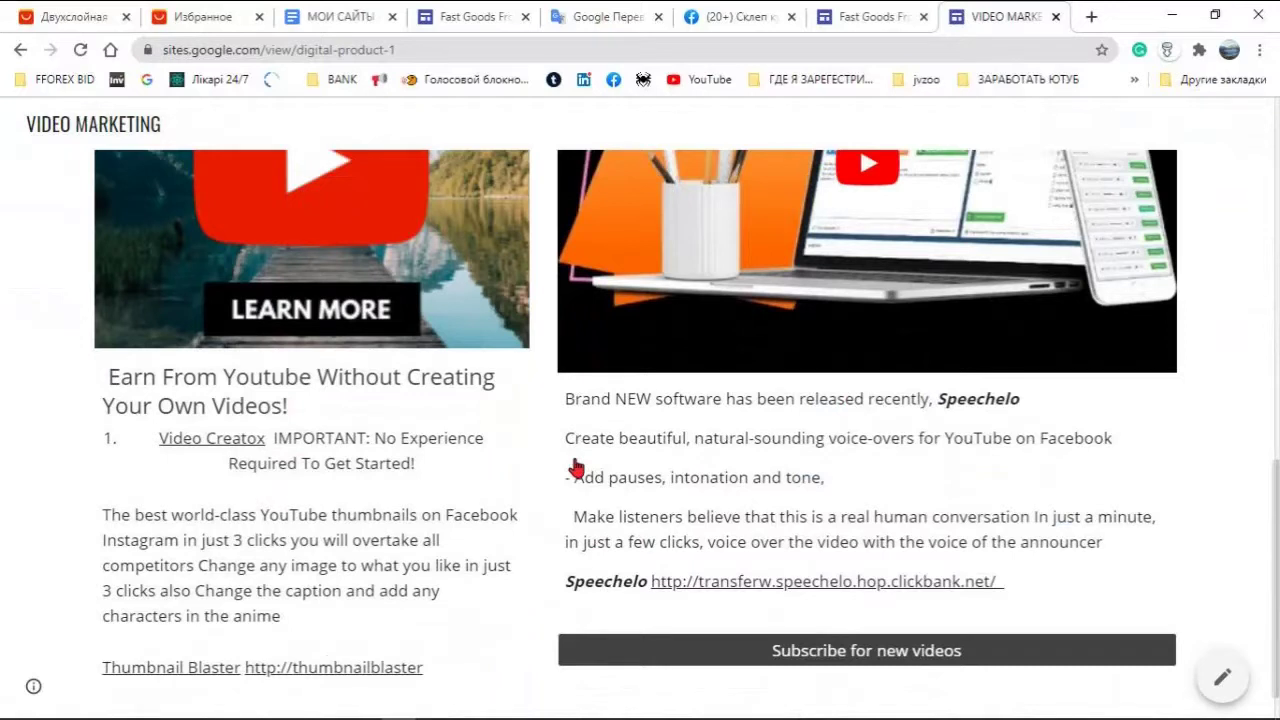
pyautogui.moveTo(433, 712)
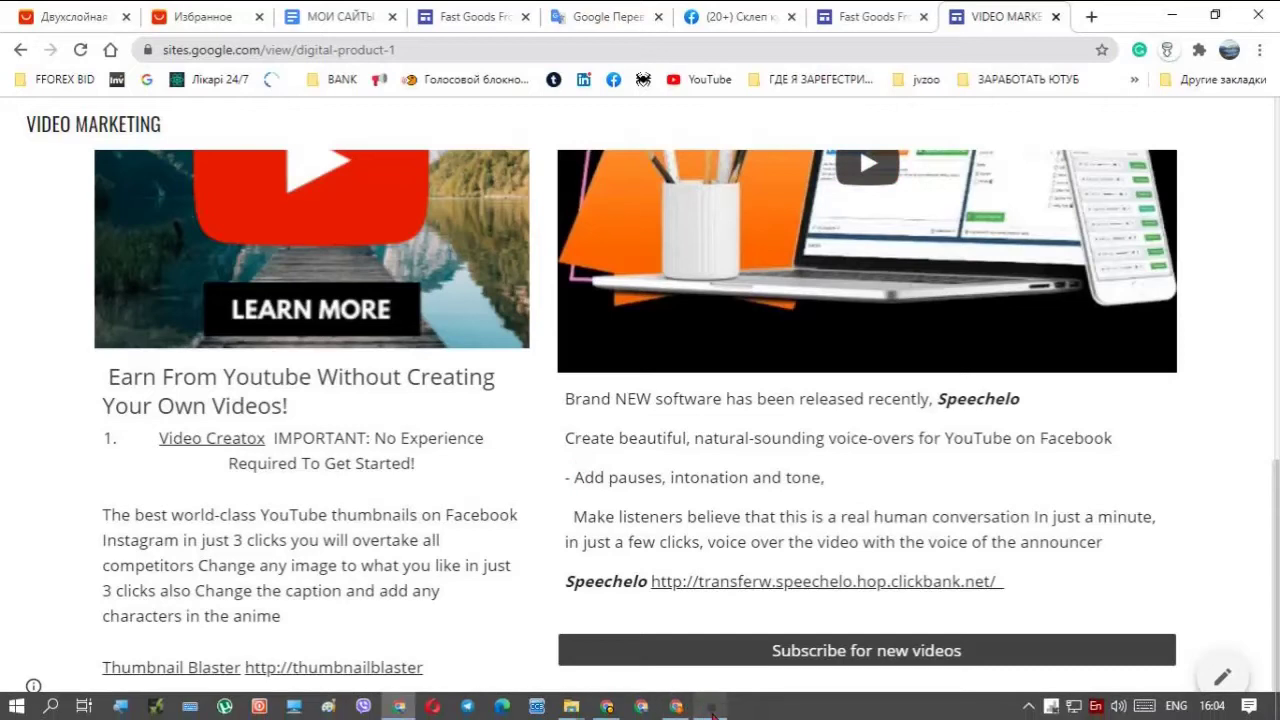
pyautogui.click(712, 708)
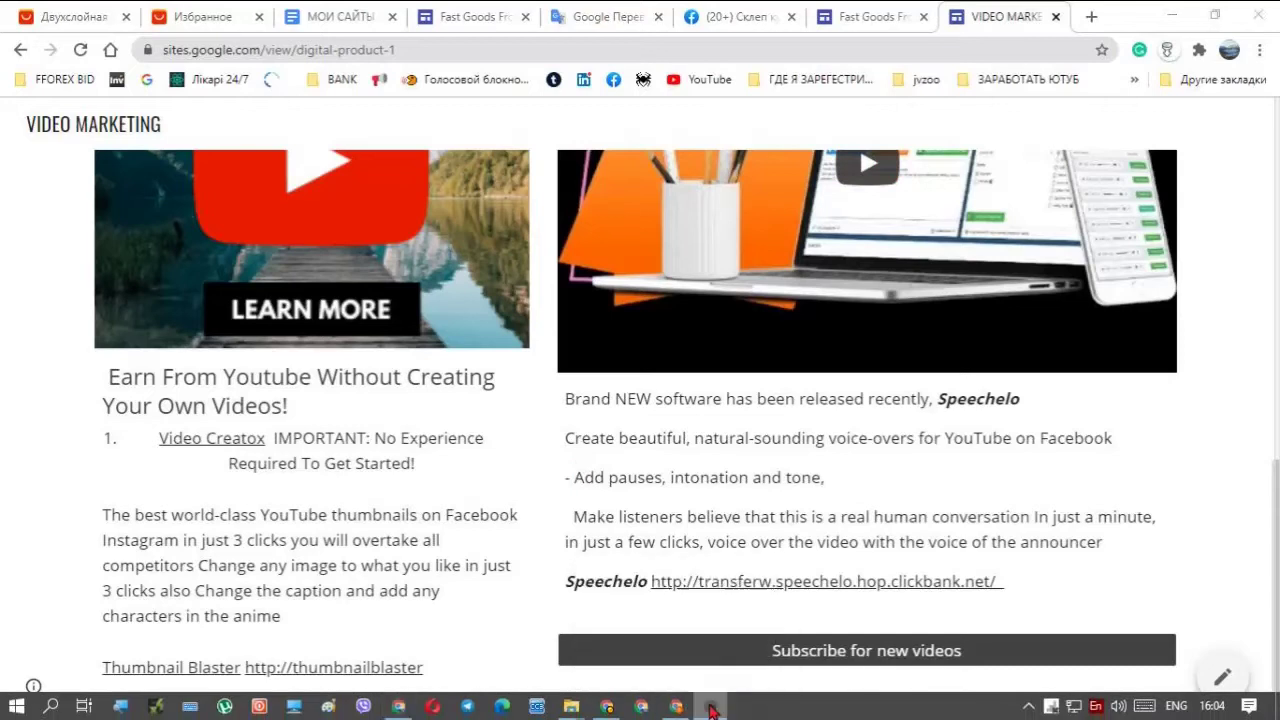
pyautogui.click(728, 672)
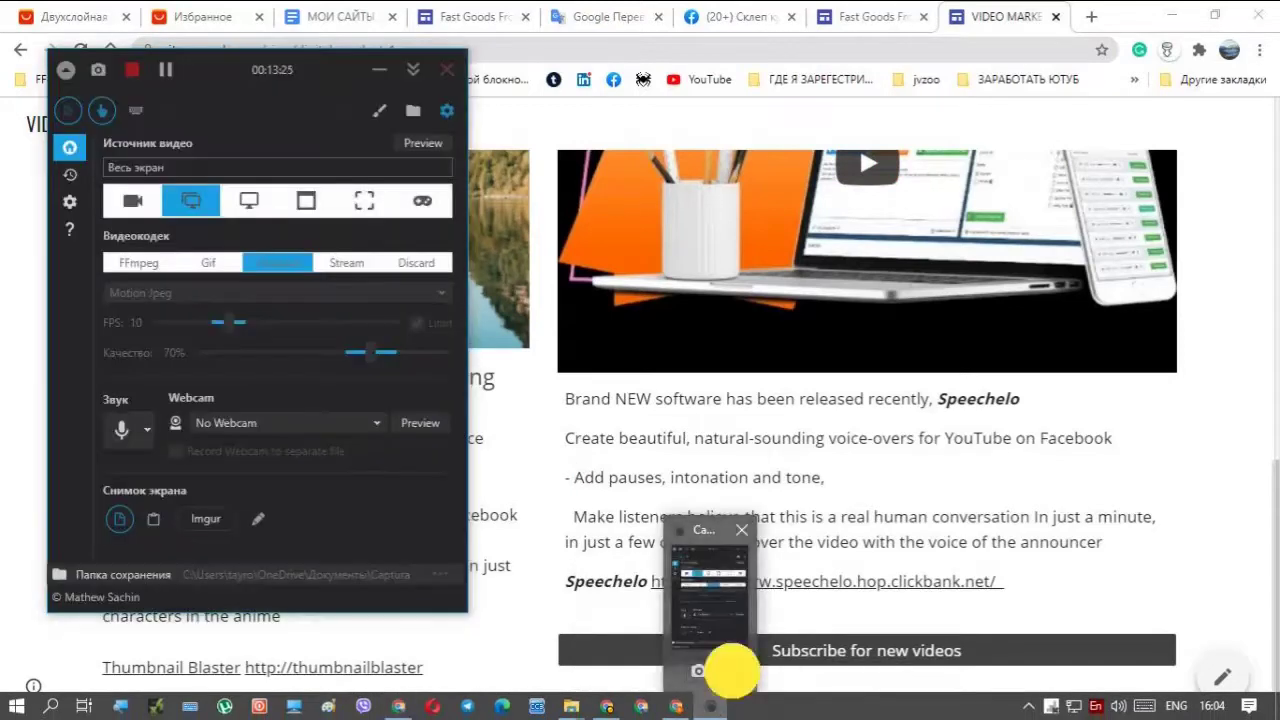